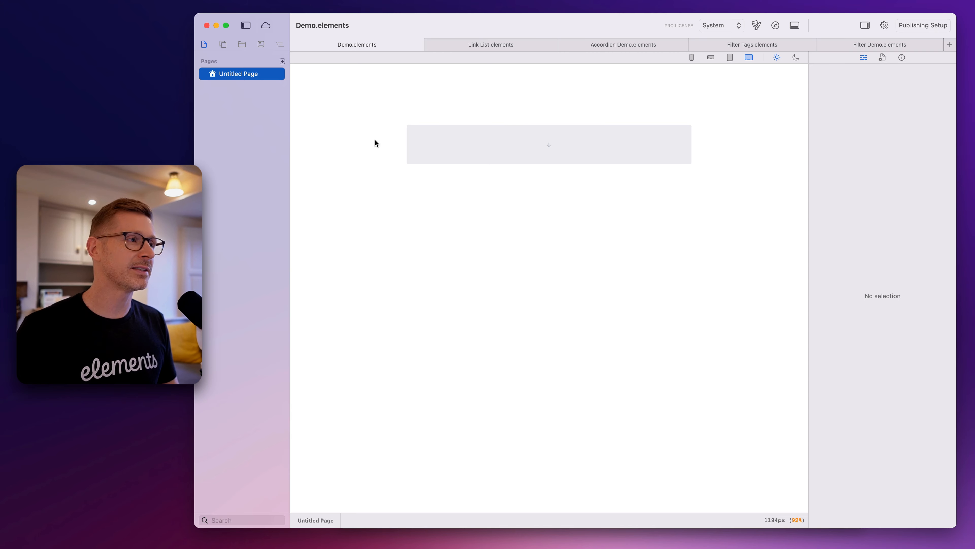
Add a Container to the blank page and place a Grid inside it
left_click(222, 44)
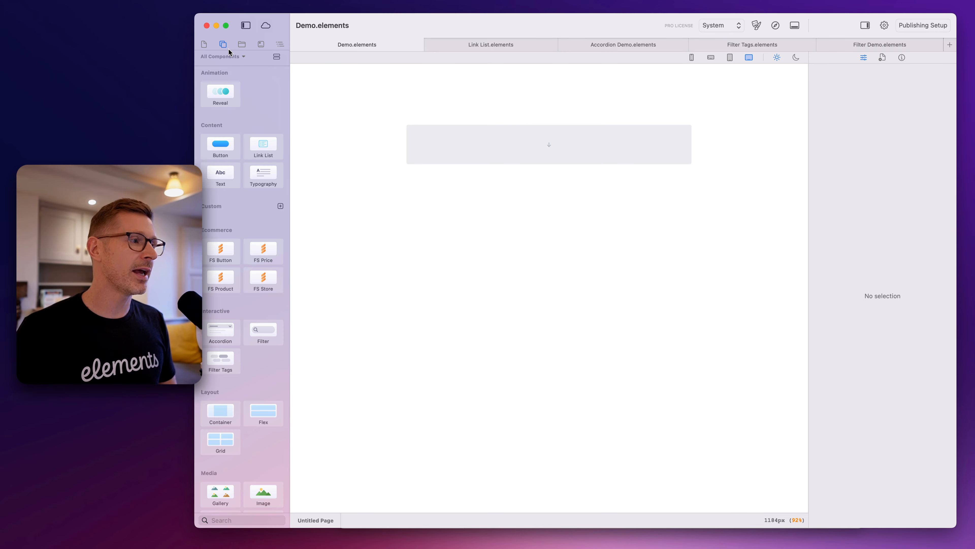
left_click_drag(224, 415, 404, 345)
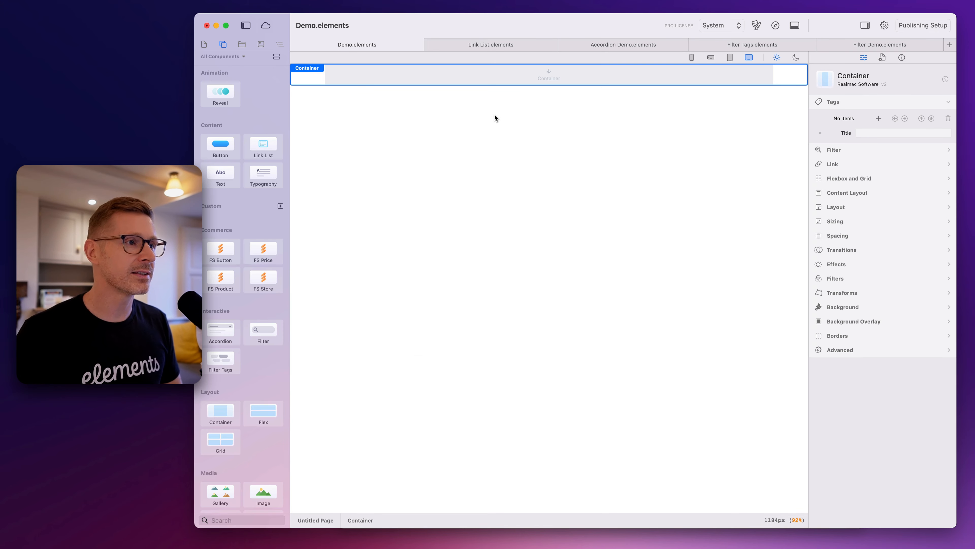
left_click_drag(231, 439, 466, 78)
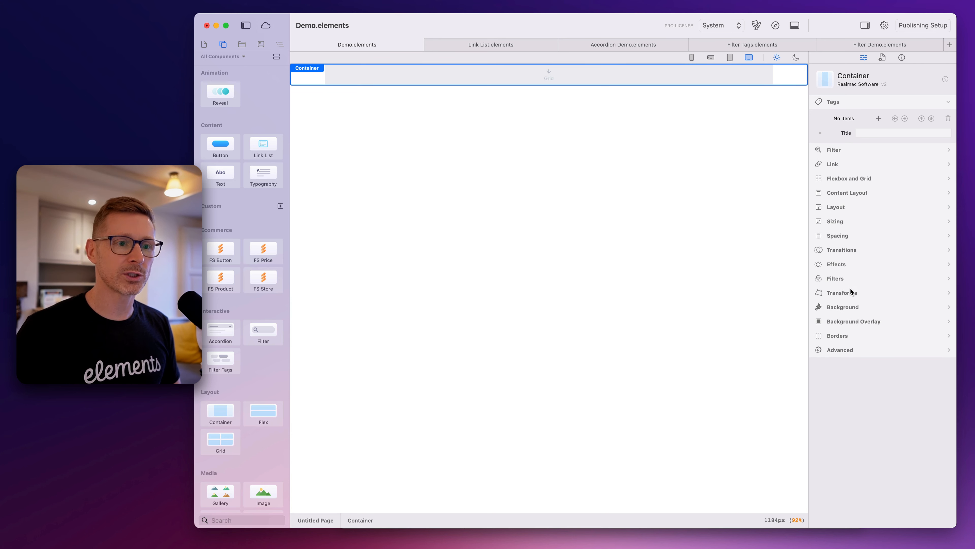
Set the container's top and bottom padding to 20
left_click(852, 223)
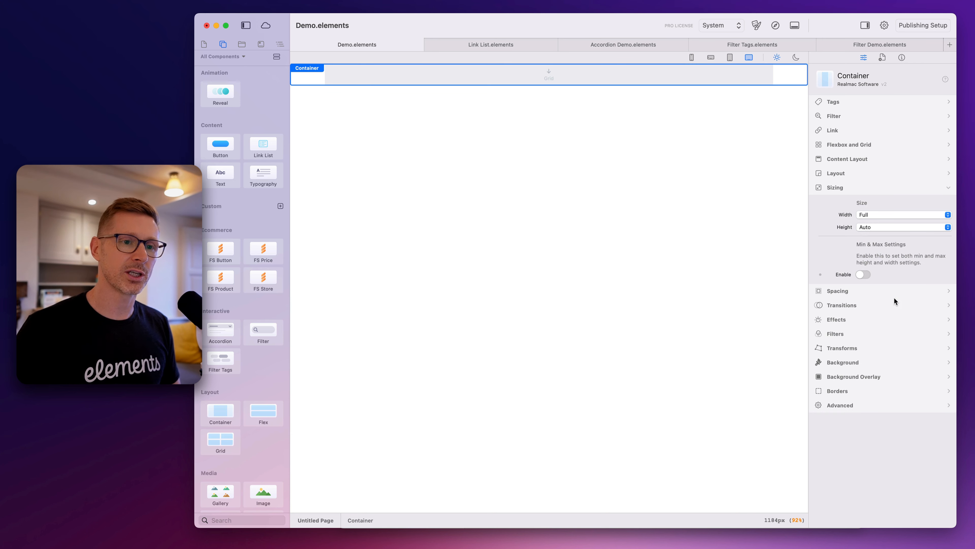
left_click(856, 291)
left_click(907, 295)
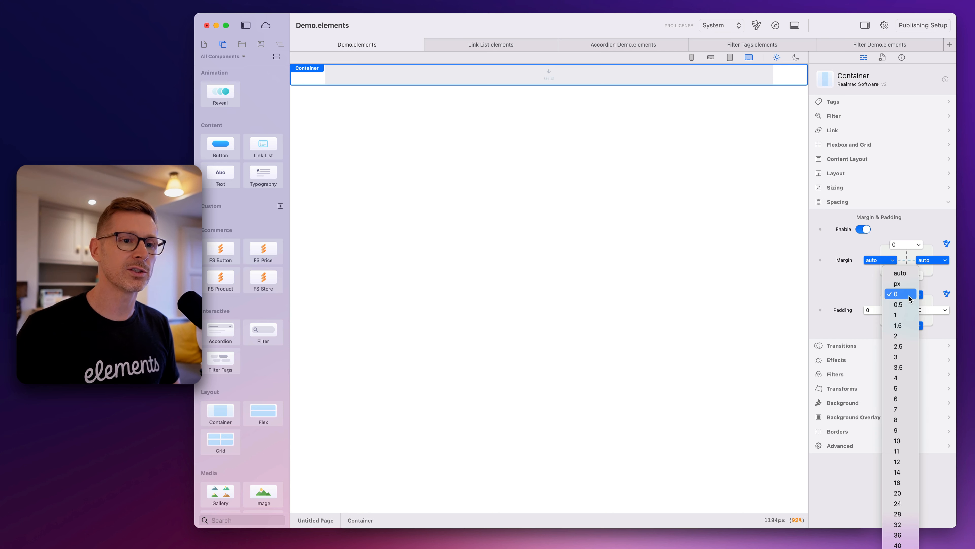
left_click(900, 494)
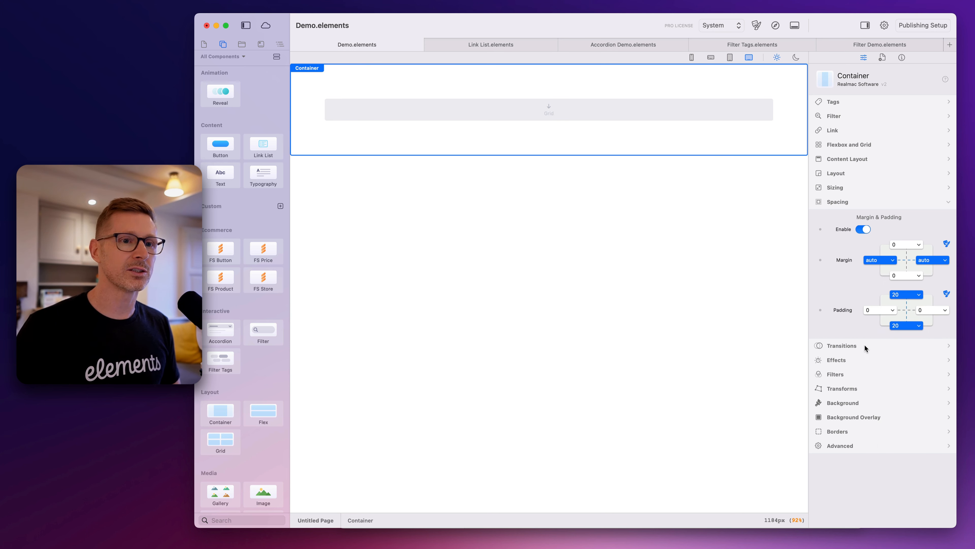
Give the container a static solid-colour background in red
left_click(864, 404)
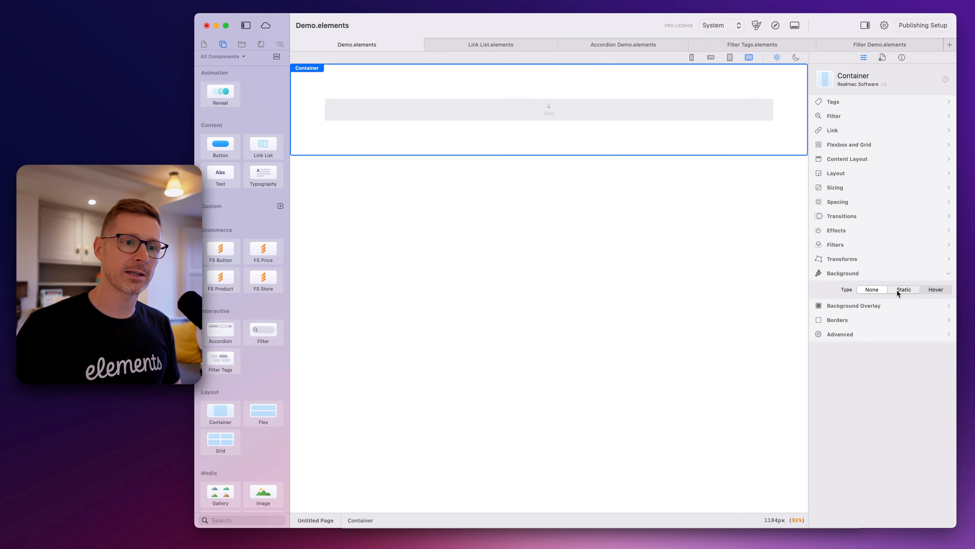
left_click(897, 290)
left_click(905, 324)
left_click(947, 324)
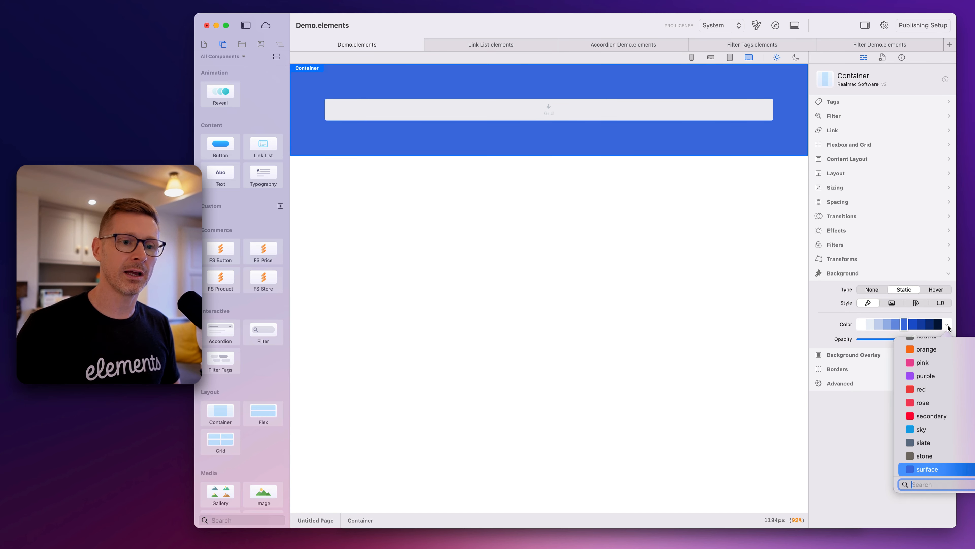
left_click(950, 391)
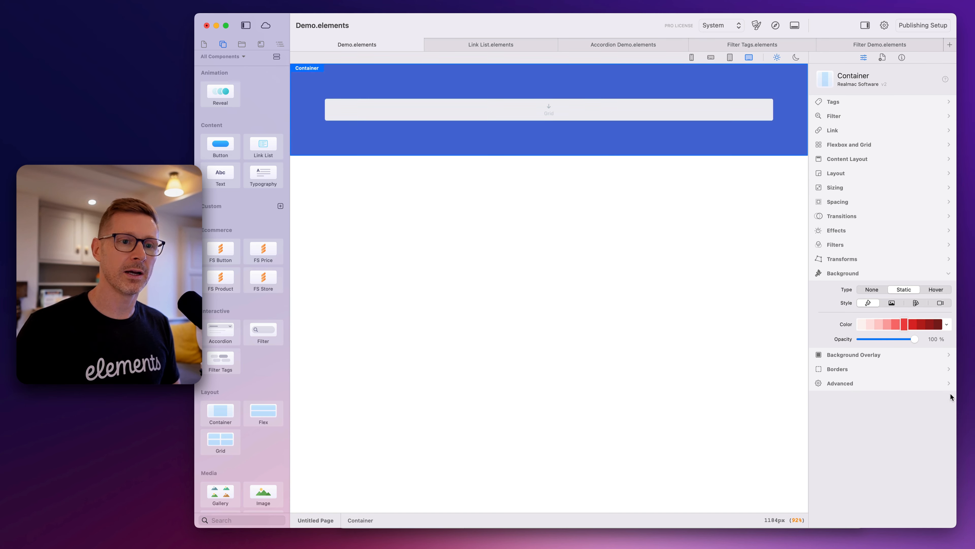
Set the container's top and bottom padding to 40
left_click(854, 202)
left_click(917, 295)
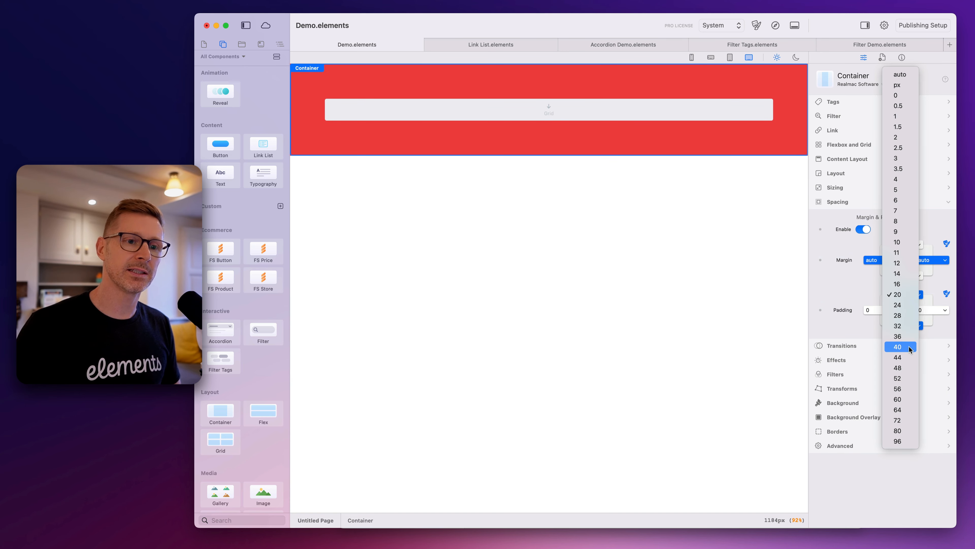
left_click(898, 346)
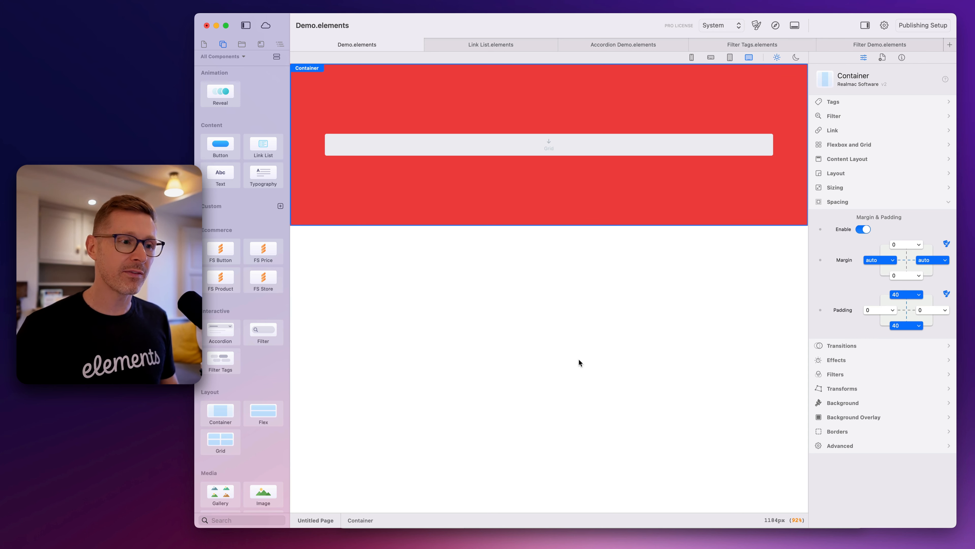
Undo the container and grid edits one by one back to the blank page, and restore them all
key("super+z")
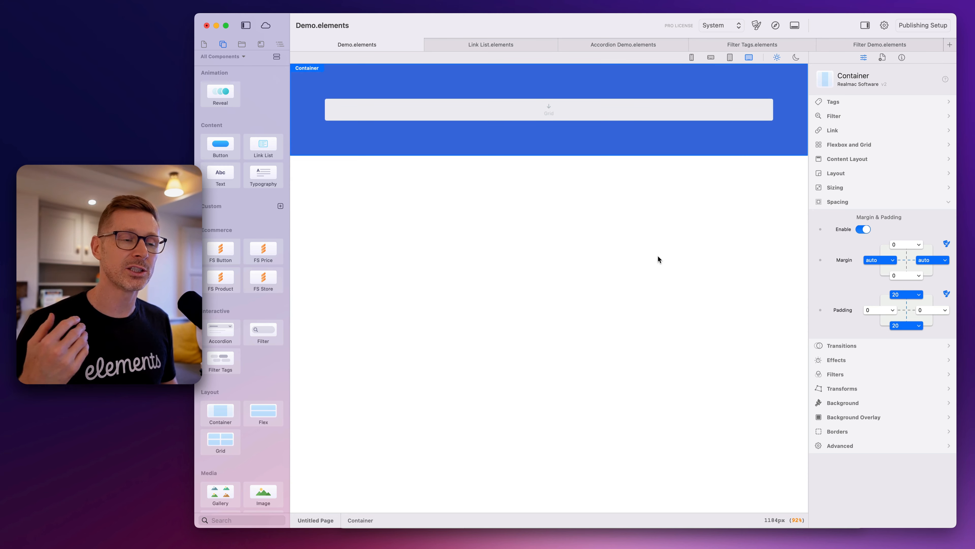
key("super+z")
key("super+z")
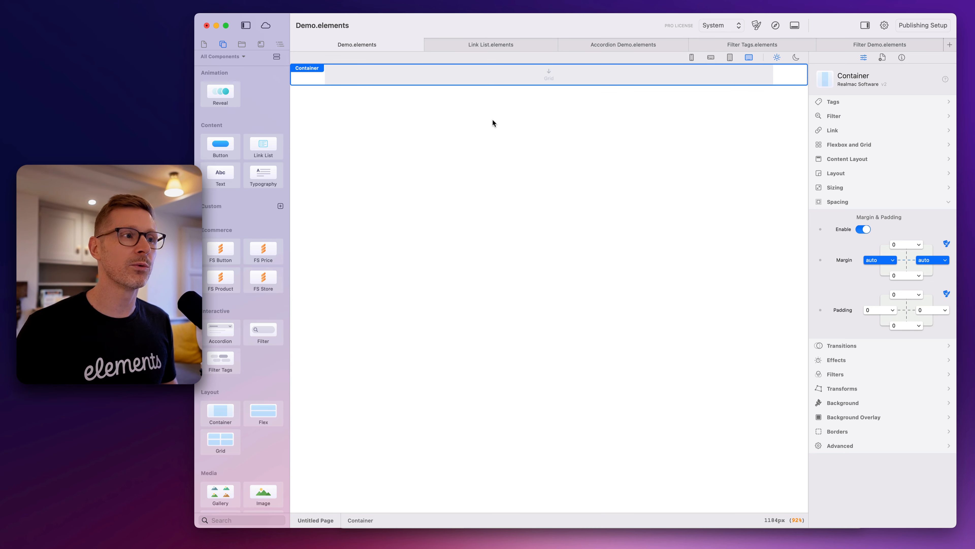
key("super+z")
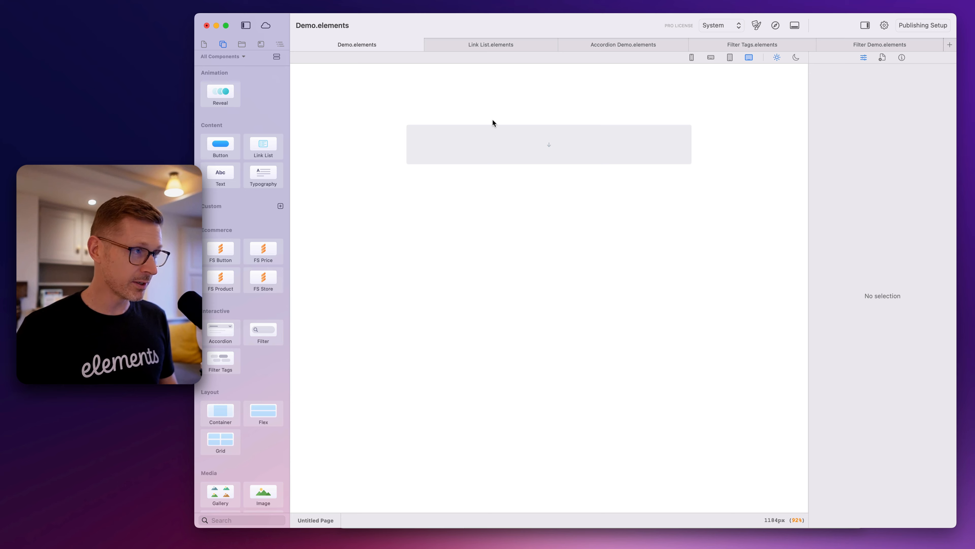
key("super+z")
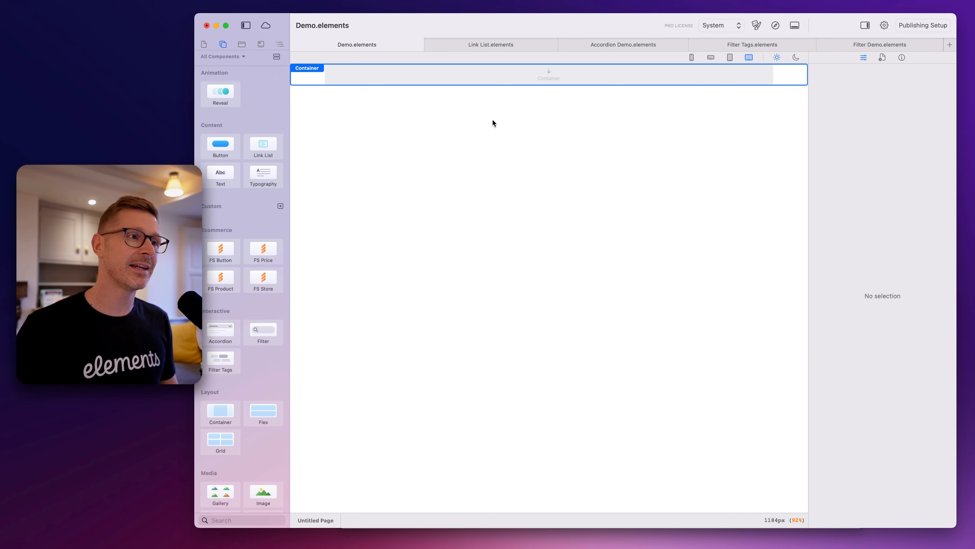
key("super+z")
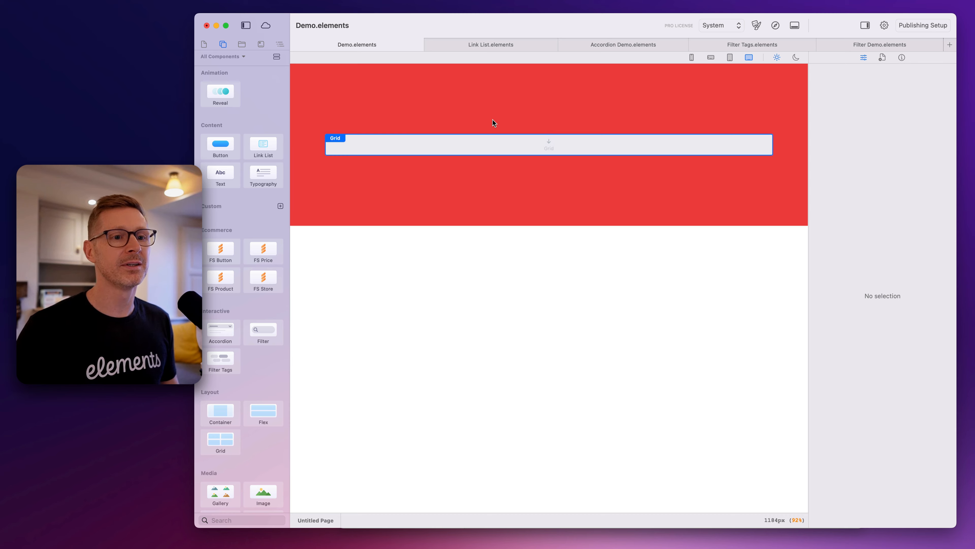
left_click(551, 149)
left_click(549, 141)
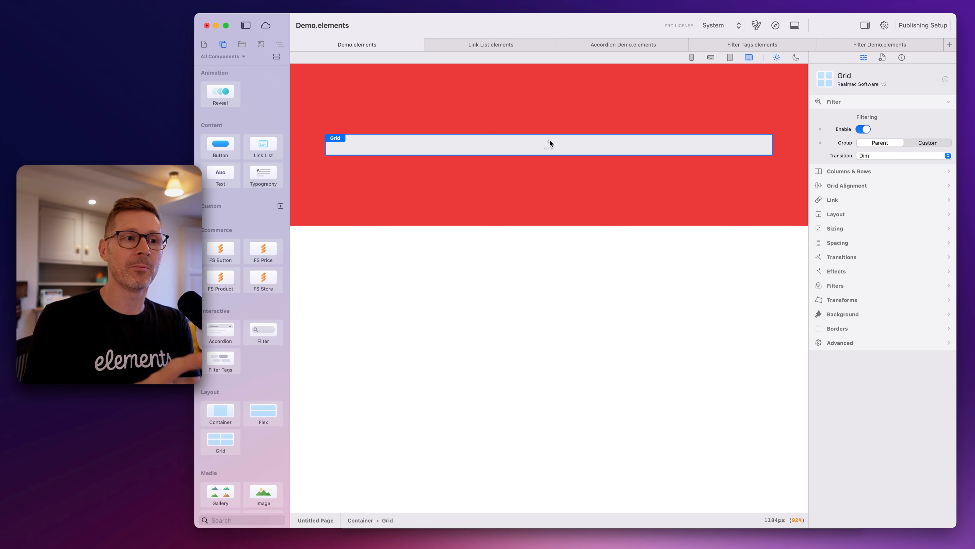
left_click(556, 136)
left_click(559, 142)
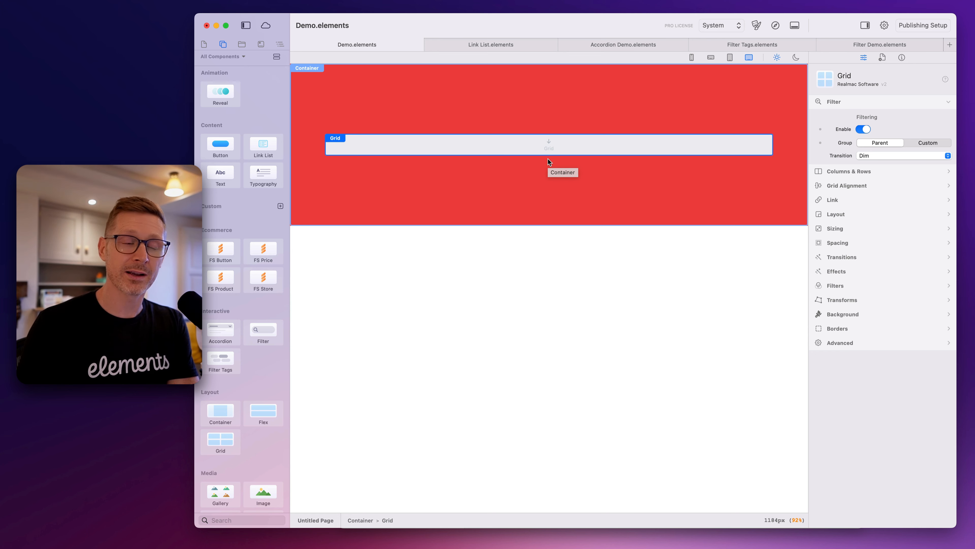
key("Escape")
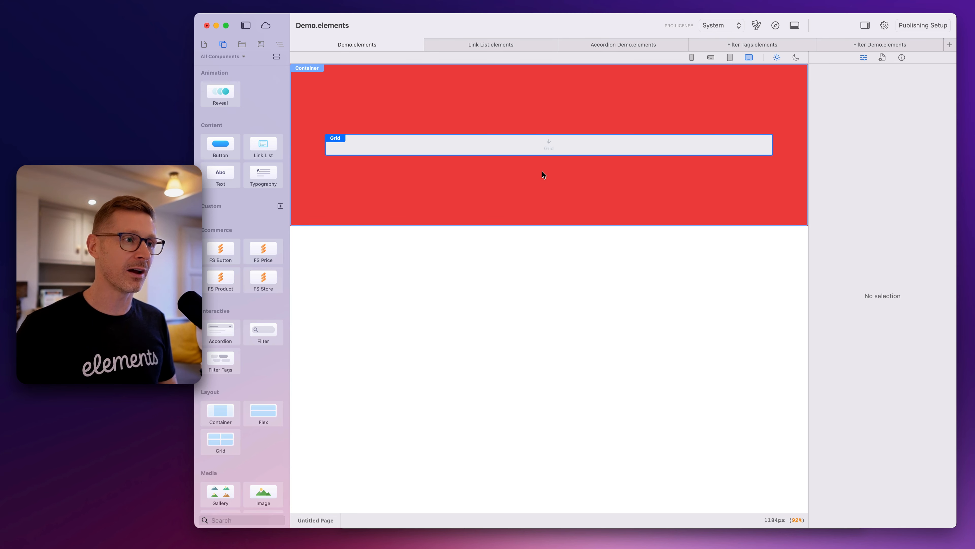
Remove the red container from the page and bring it back
left_click(545, 178)
key("Delete")
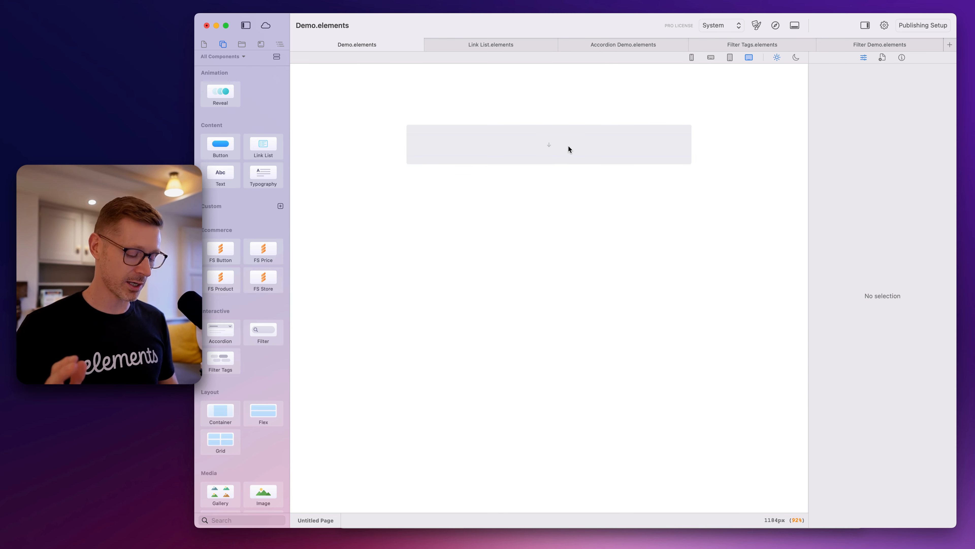
key("super+z")
Add a Flex component inside the grid and undo the addition
left_click(569, 149)
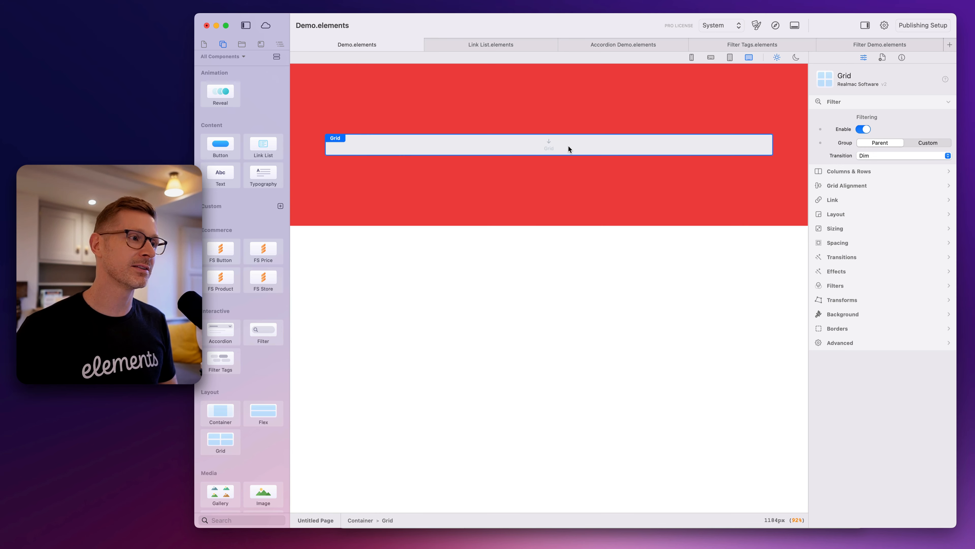
left_click_drag(269, 415, 462, 142)
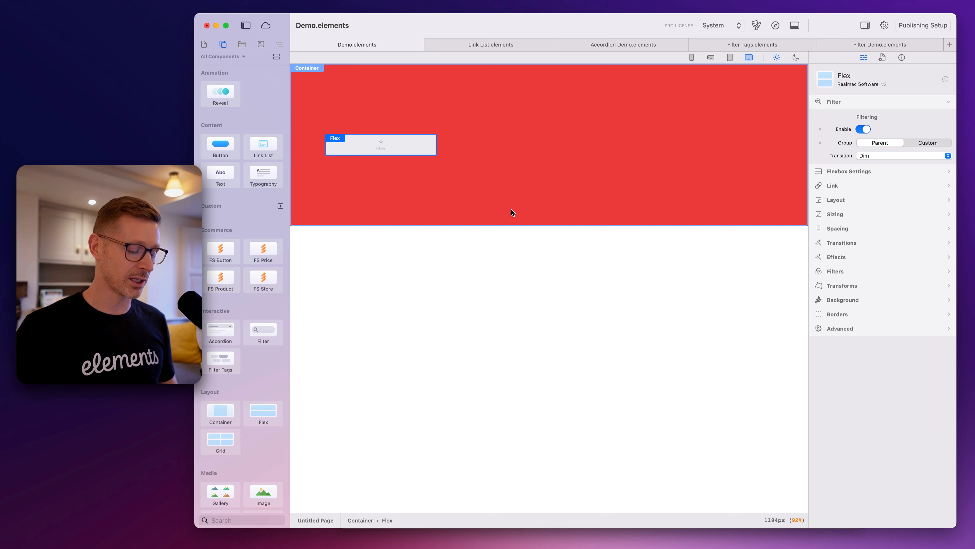
key("super+z")
Undo back to the empty page and redo to restore the red container with its grid
key("super+z")
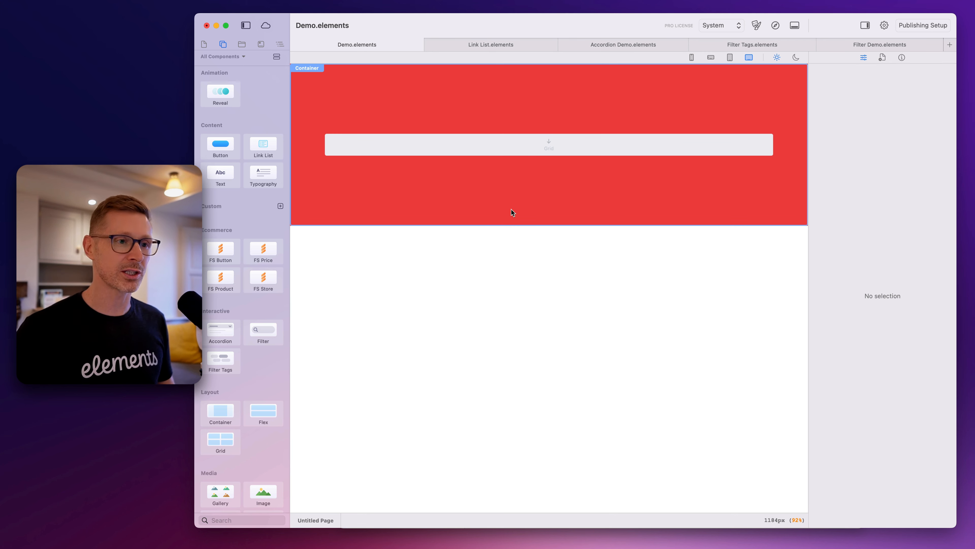
left_click(512, 209)
key("super+z")
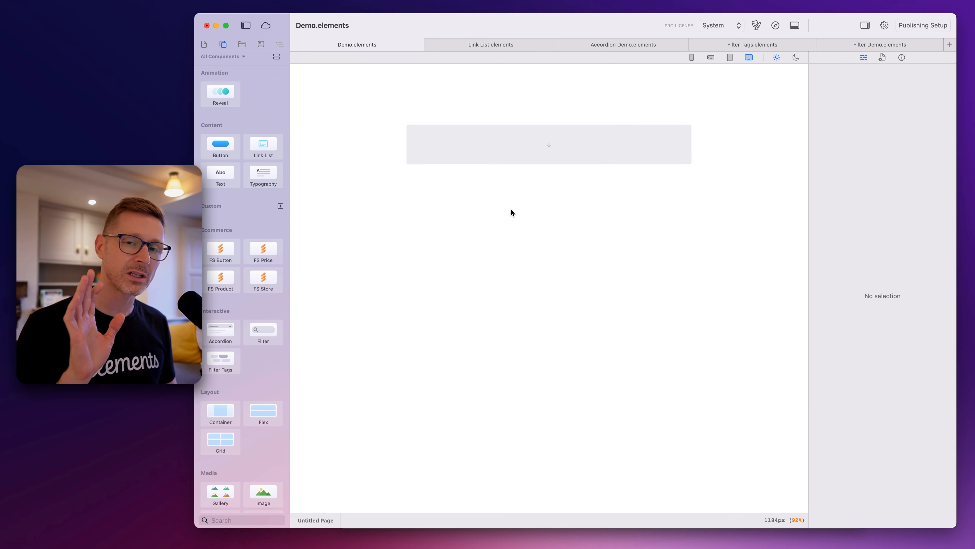
key("super+shift+z")
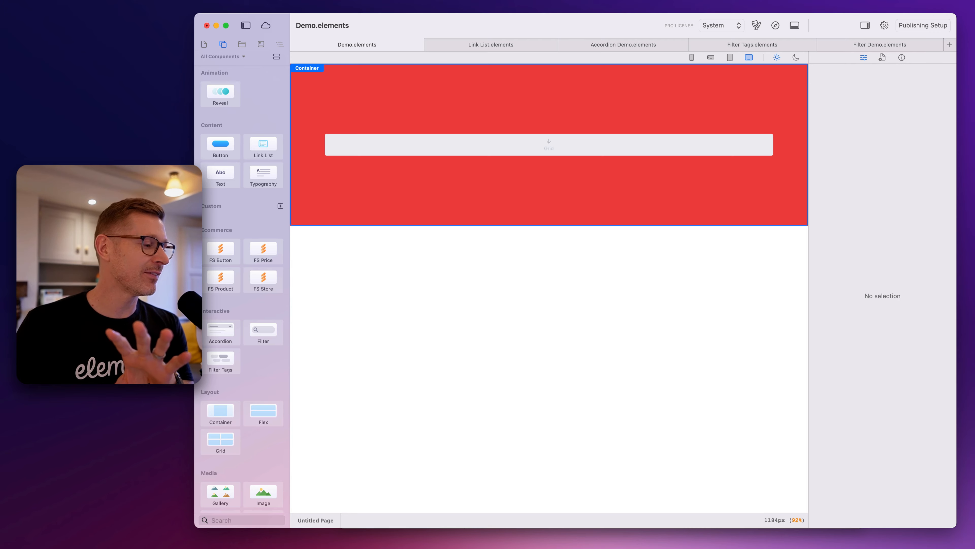
key("super+Tab")
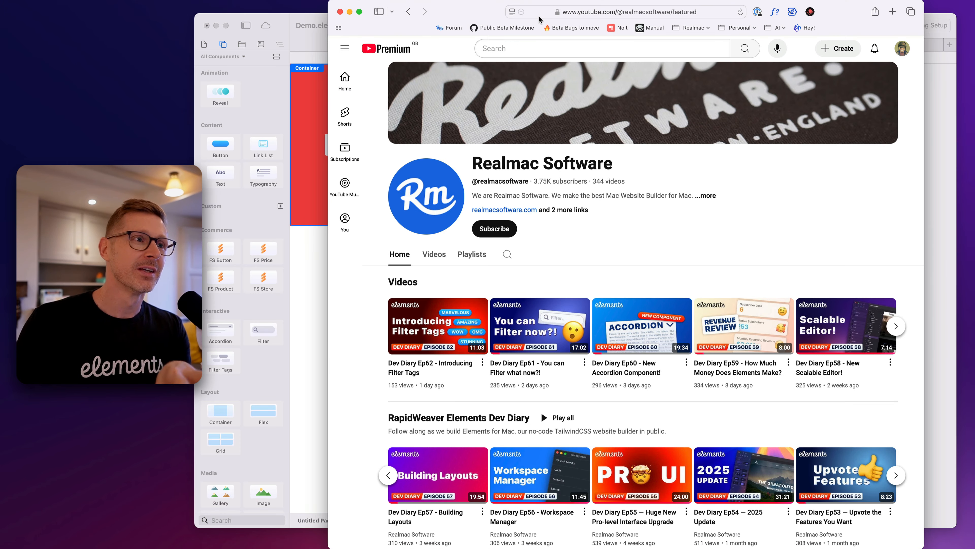
left_click(565, 14)
left_click(575, 13)
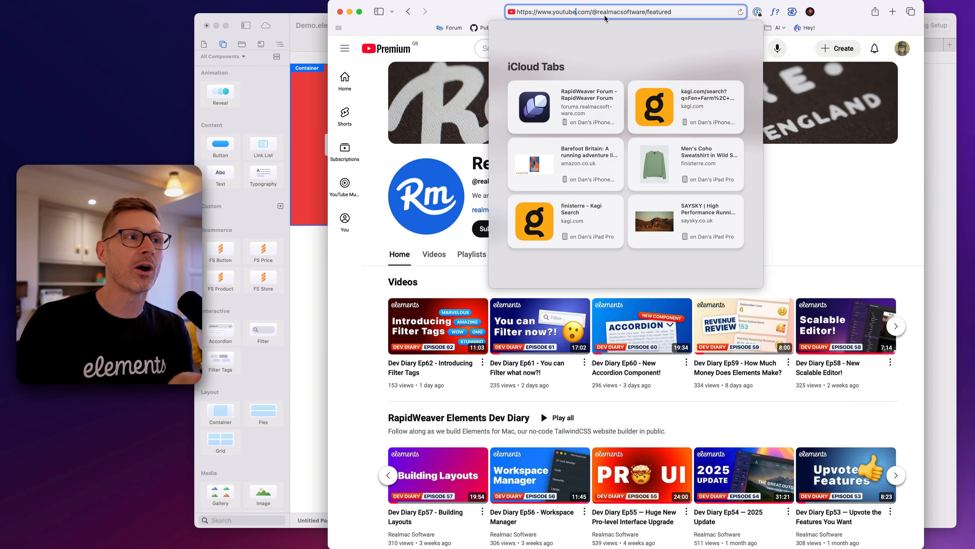
left_click_drag(591, 13, 645, 14)
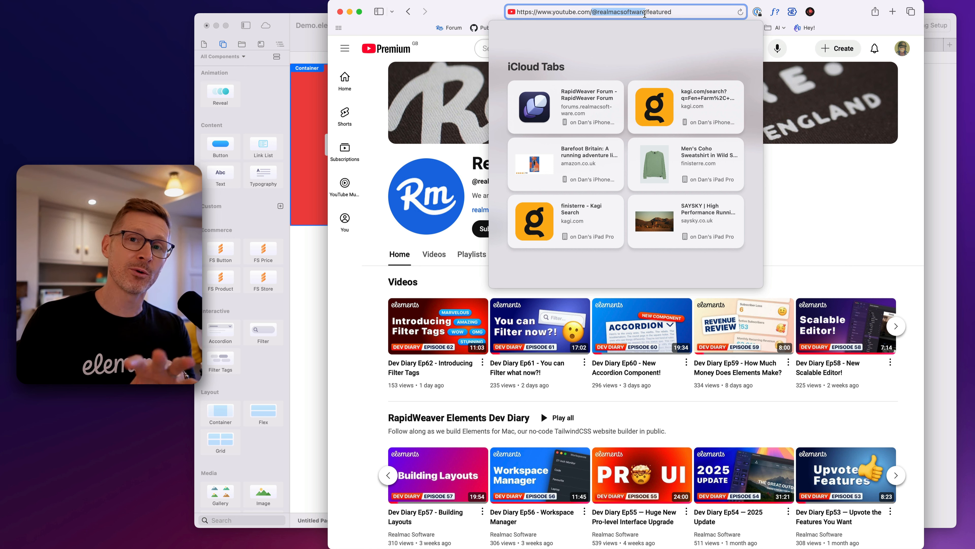
left_click(645, 14)
double_click(661, 13)
key("BackSpace")
key("Return")
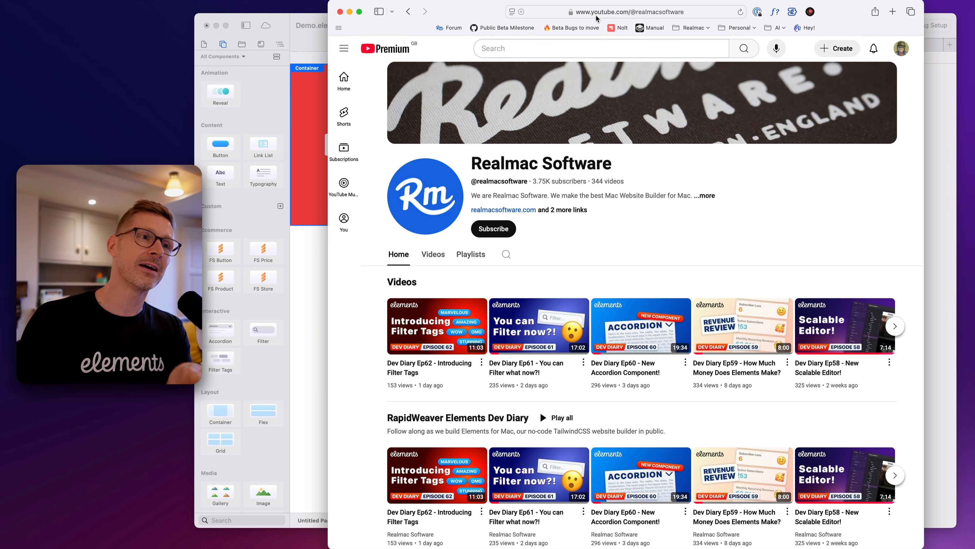
Subscribe to the Realmac Software channel and set its notifications to All
left_click(494, 228)
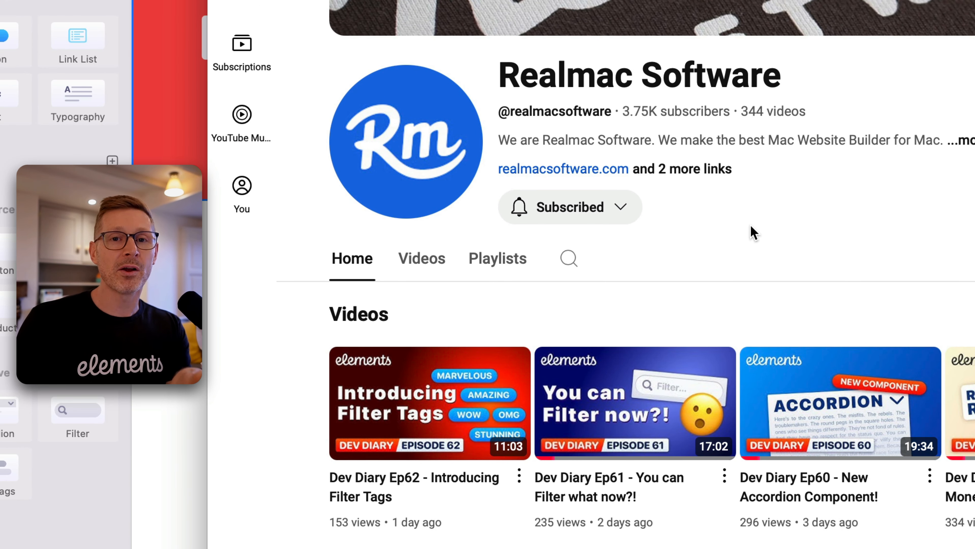
left_click(619, 218)
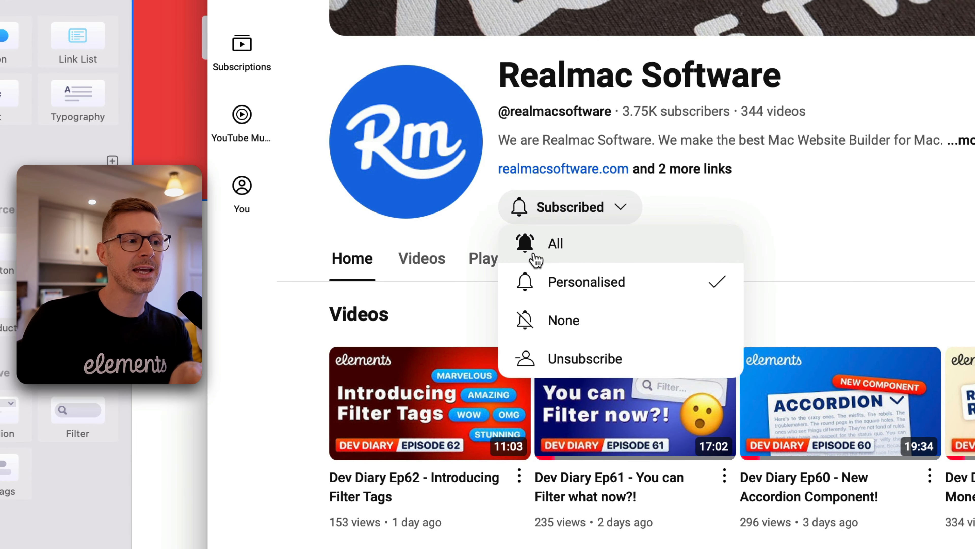
left_click(596, 252)
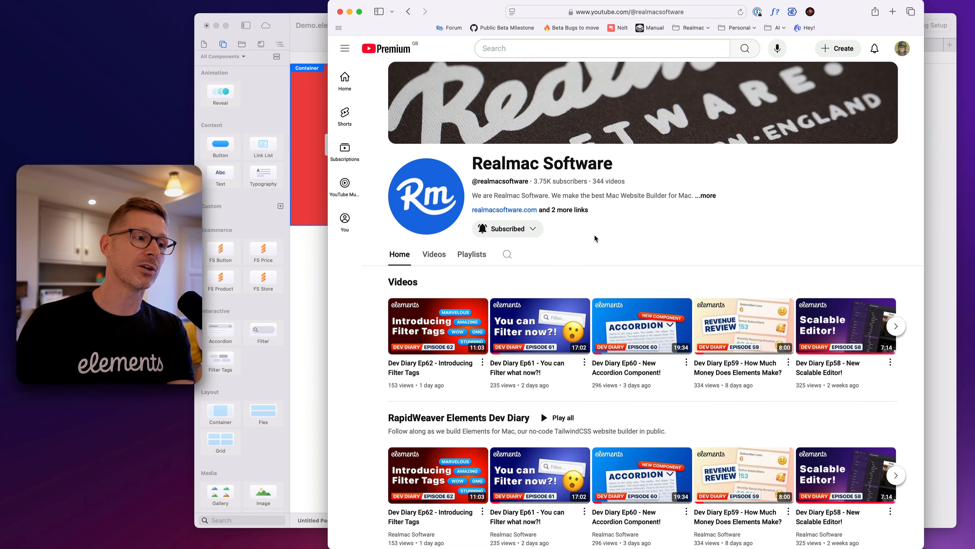
Look through the channel's Elements tutorials, User Guide, Developer Guide and Marketplace video sections
scroll(594, 239, "down", 9)
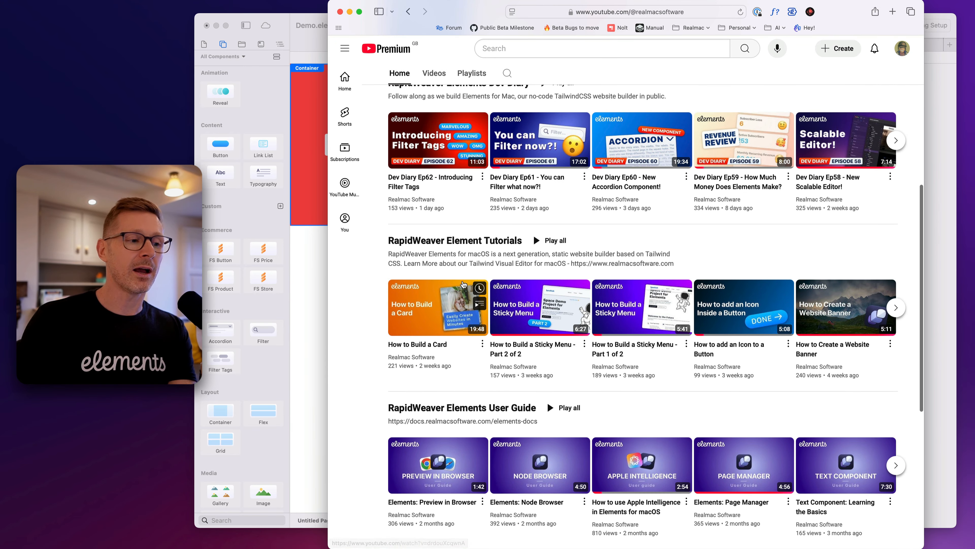
scroll(491, 288, "down", 4)
scroll(484, 275, "down", 4)
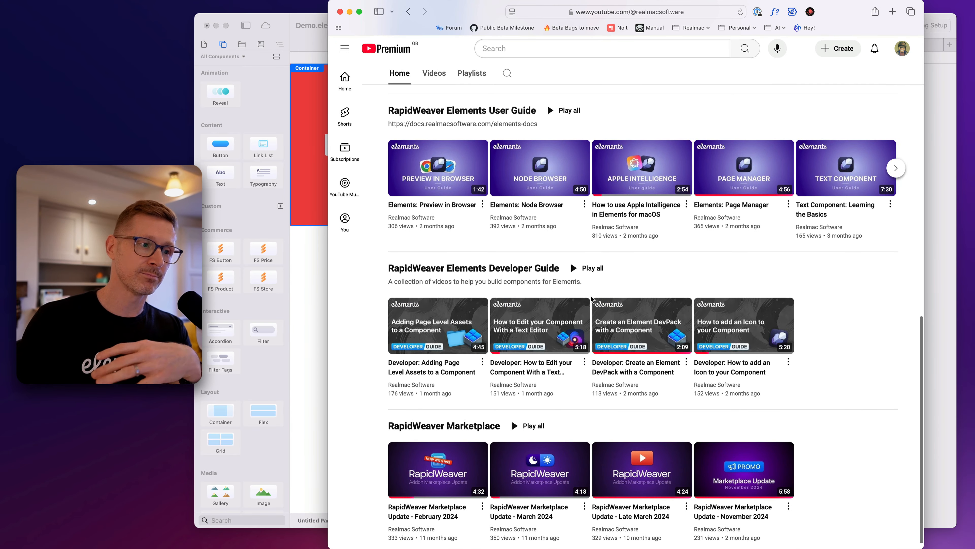
scroll(570, 248, "down", 1)
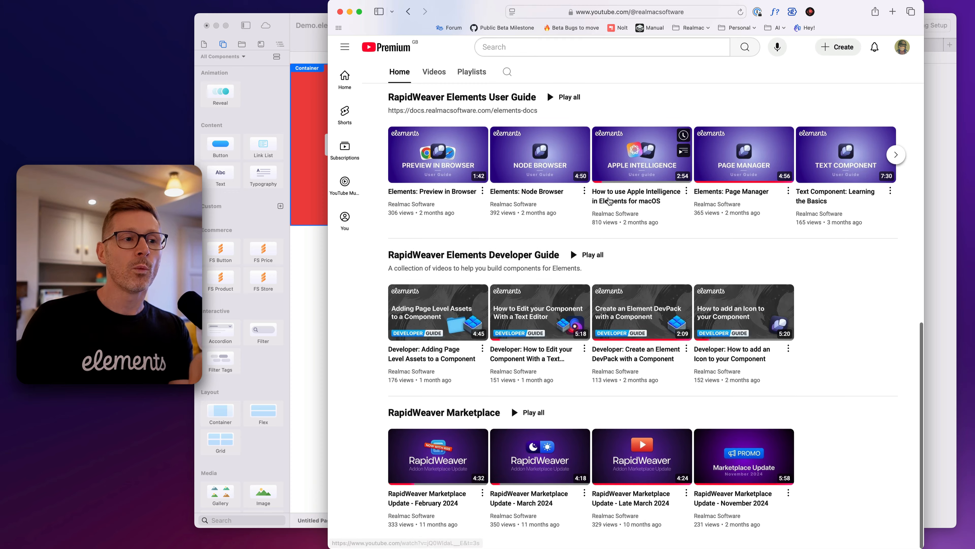
Look through the channel's User Guide and Element Tutorials video rows and return to the channel header
scroll(730, 216, "up", 2)
left_click(898, 186)
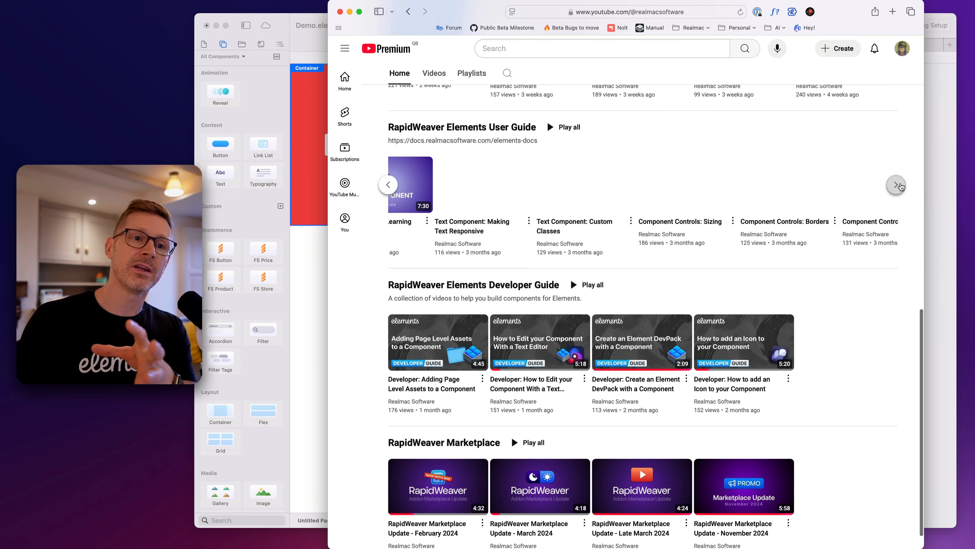
left_click(385, 185)
scroll(663, 300, "up", 8)
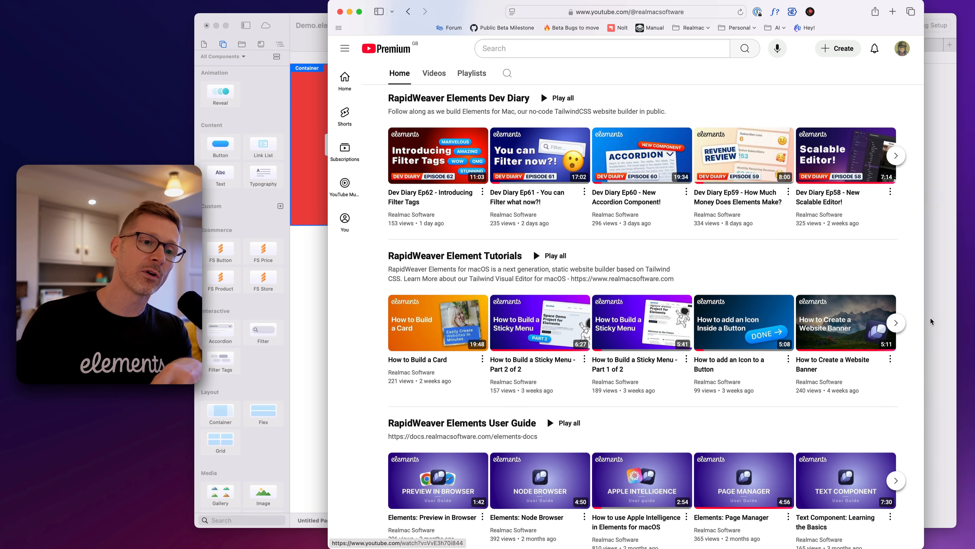
left_click(896, 323)
left_click(388, 323)
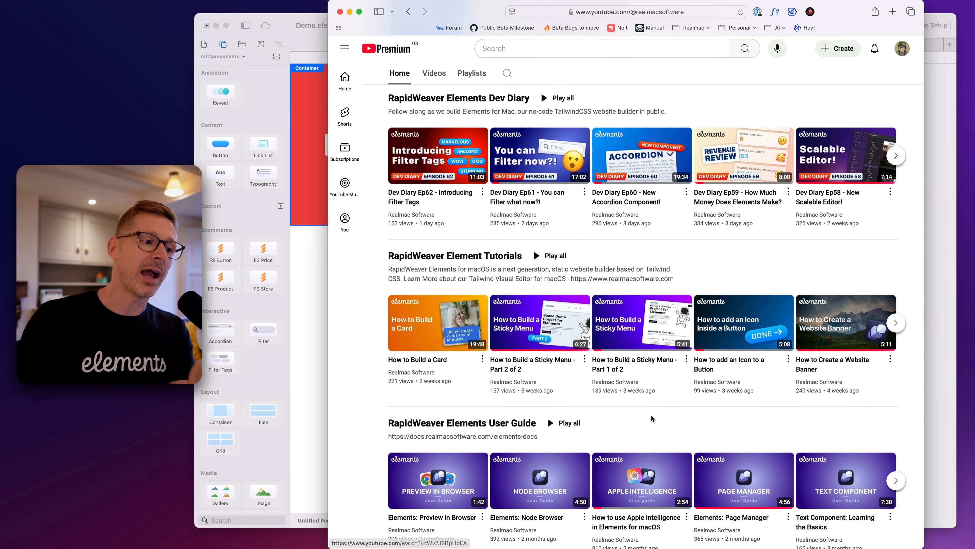
scroll(651, 414, "down", 4)
scroll(658, 424, "up", 12)
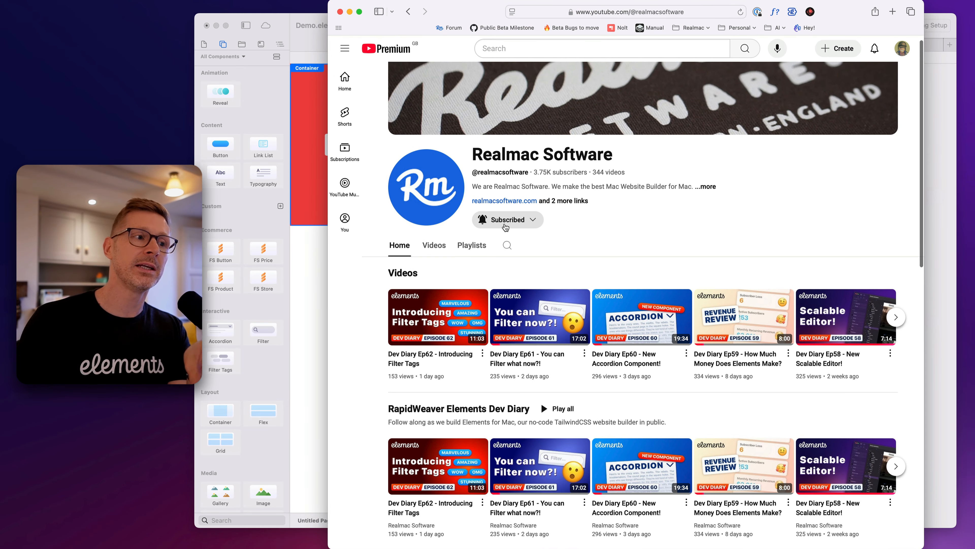
scroll(657, 252, "up", 1)
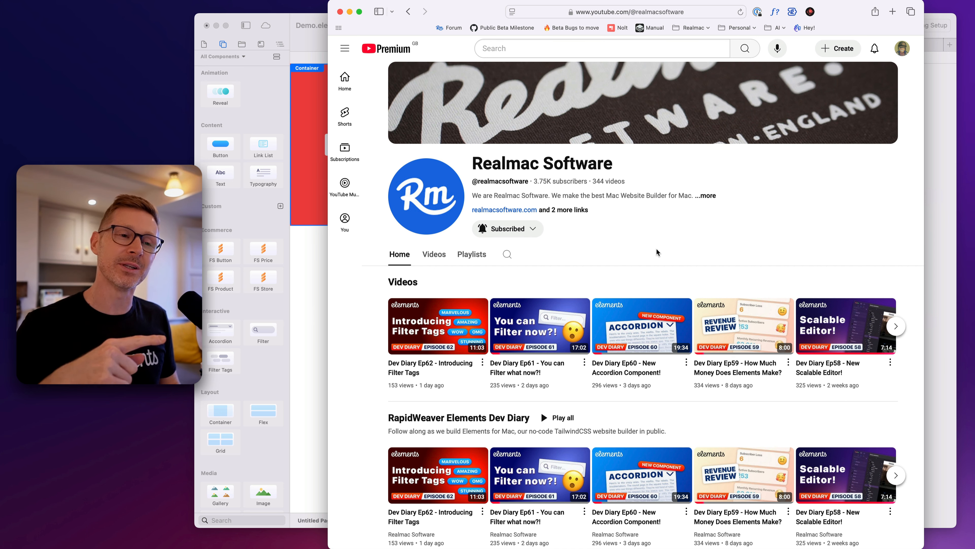
Switch back to Elements and look through the page list, resources, page outline and page settings of Demo.elements
key("super+h")
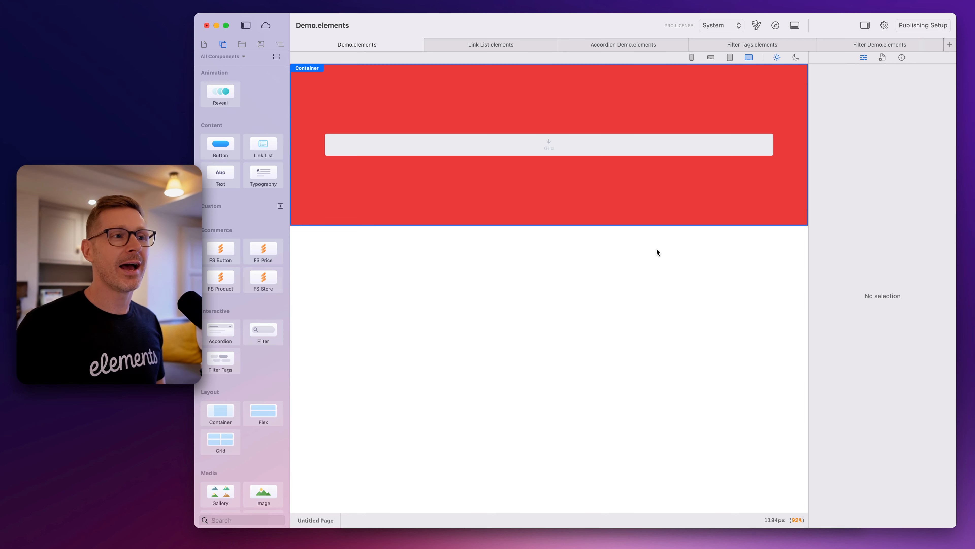
left_click(206, 44)
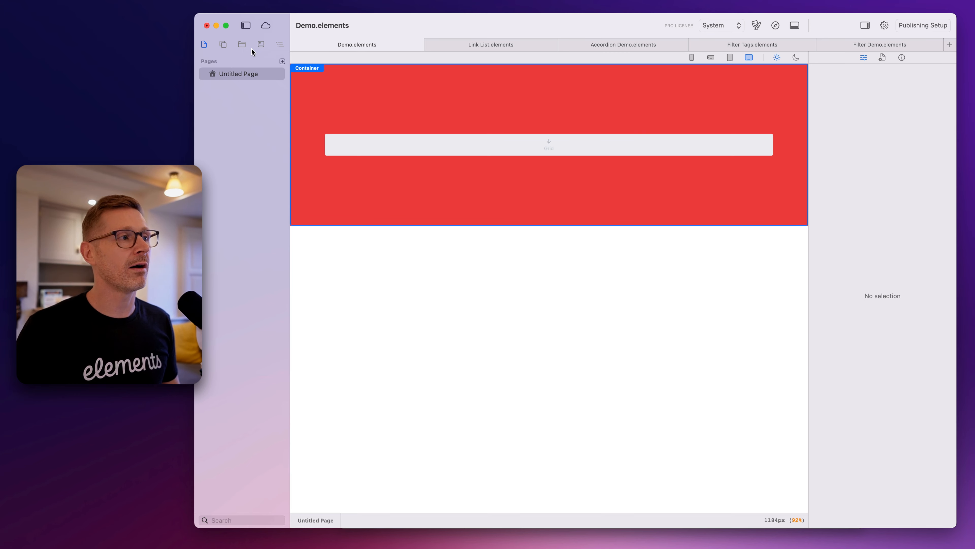
left_click(242, 45)
left_click(280, 44)
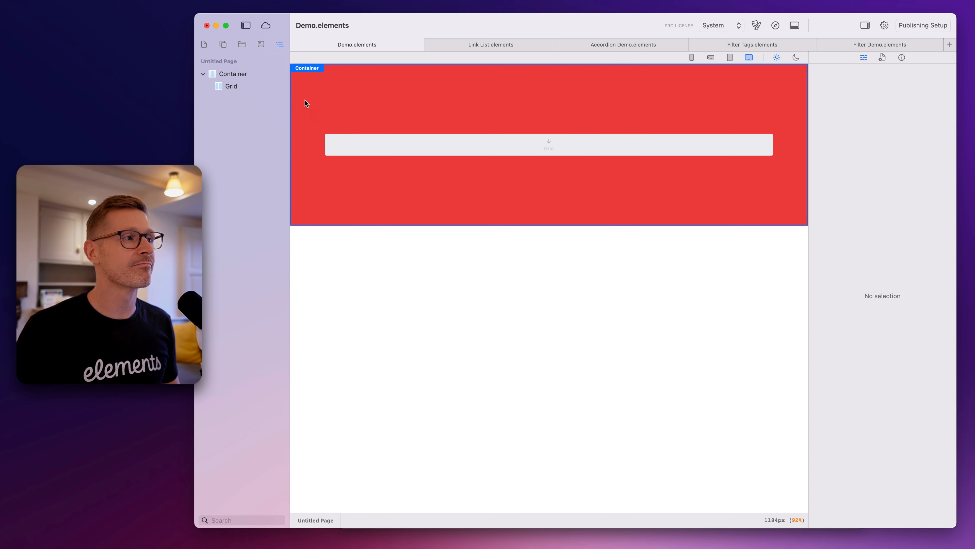
left_click(883, 57)
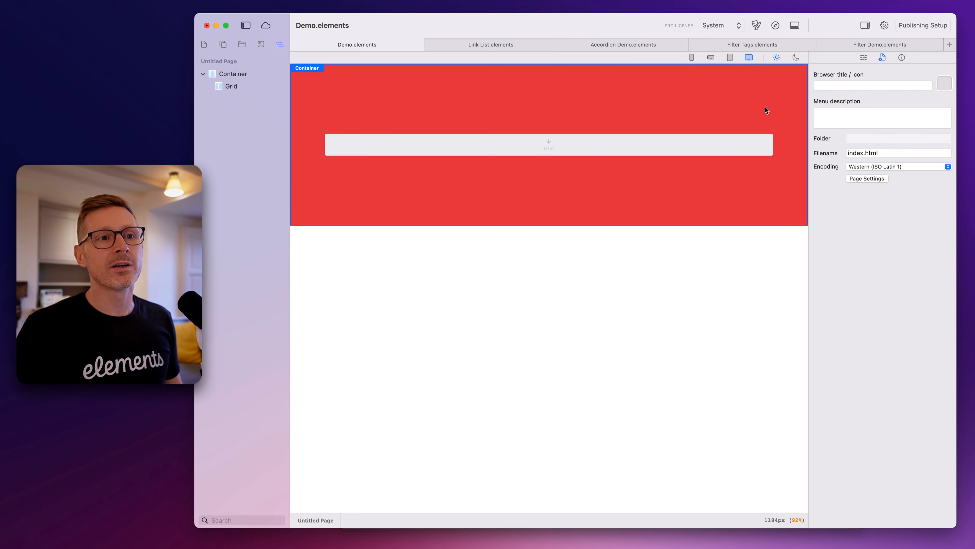
left_click(864, 57)
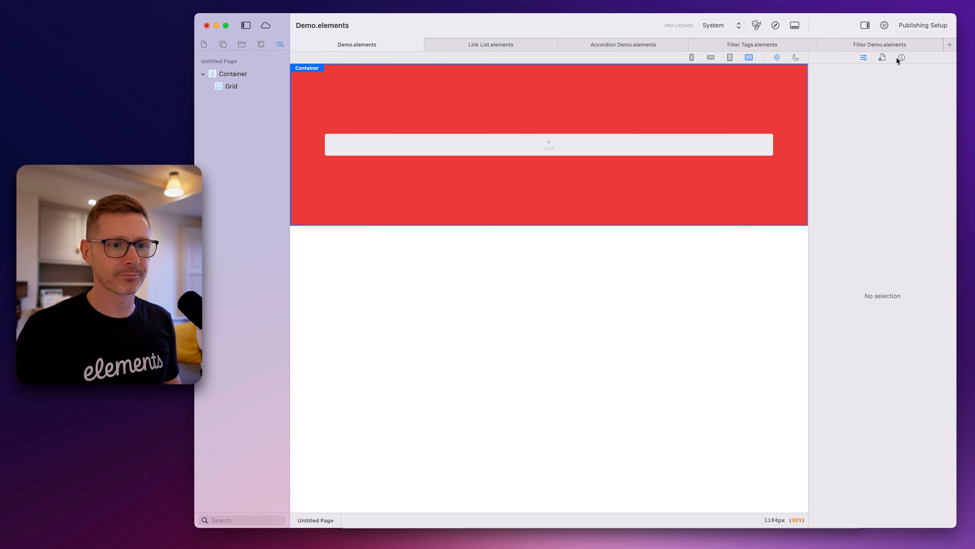
Add a Flex component inside the container's grid from the quick component search
left_click(651, 151)
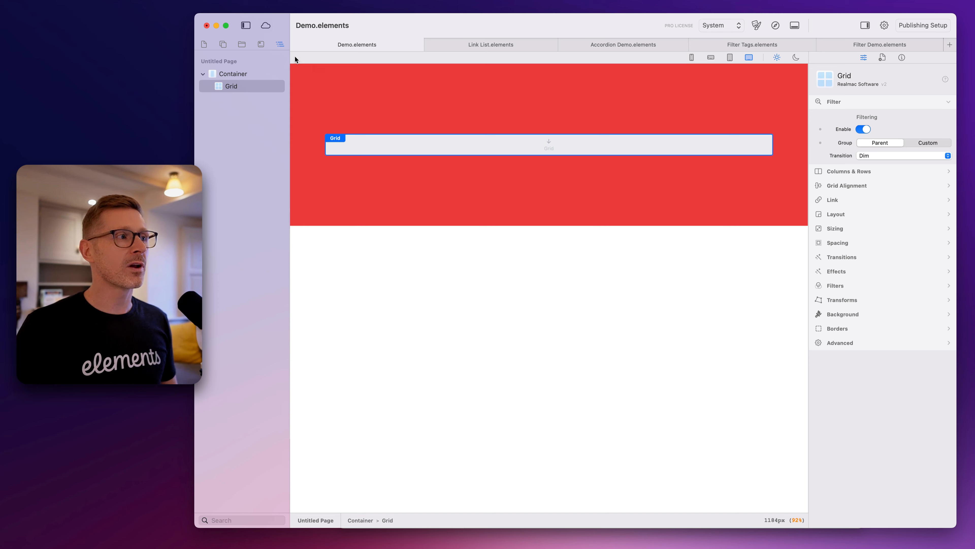
left_click(223, 43)
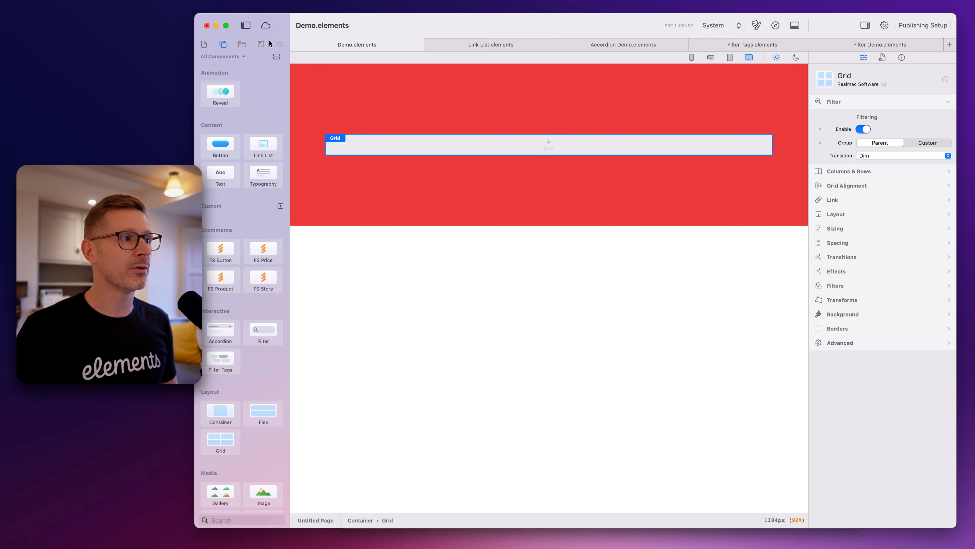
left_click(276, 45)
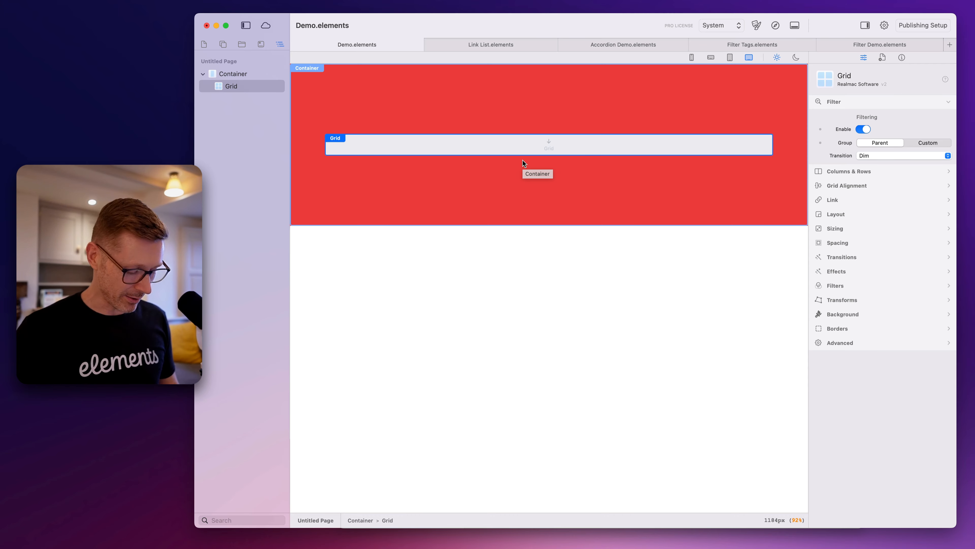
key("slash")
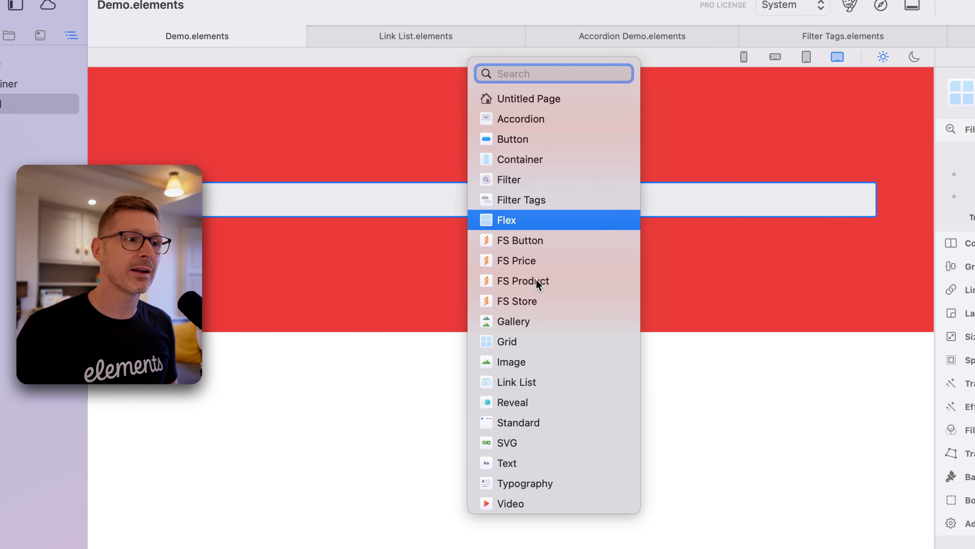
left_click_drag(506, 220, 658, 209)
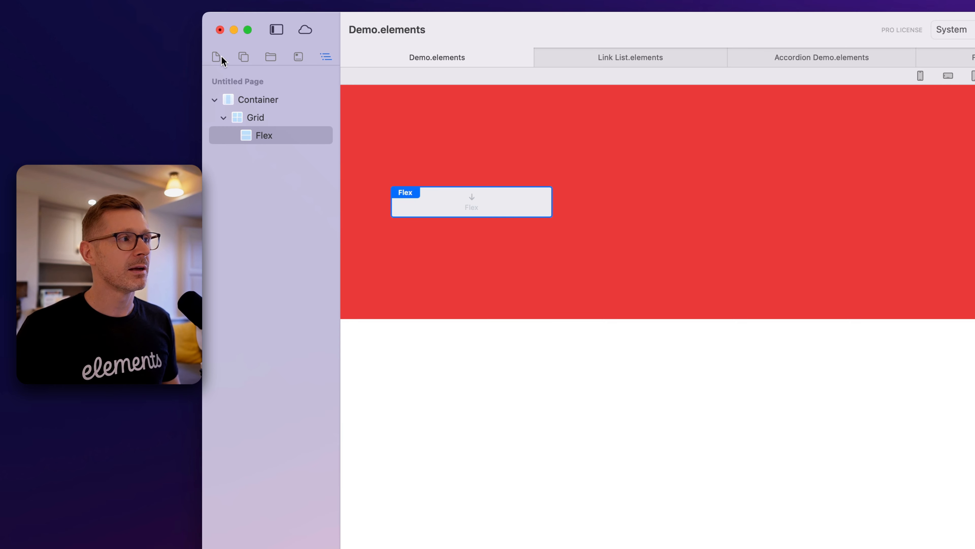
Find the Accordion component with the quick component search and place it below the grid inside the red container
left_click(249, 59)
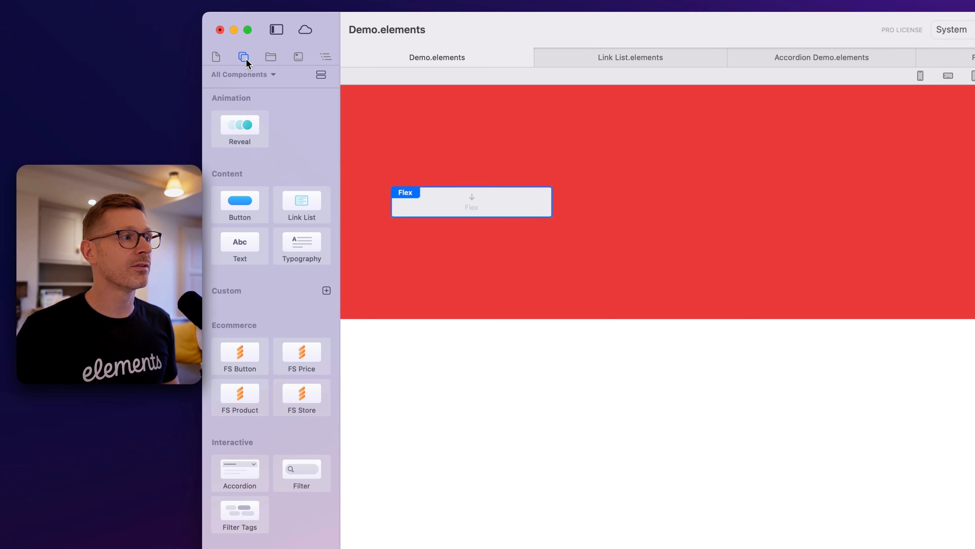
left_click(325, 58)
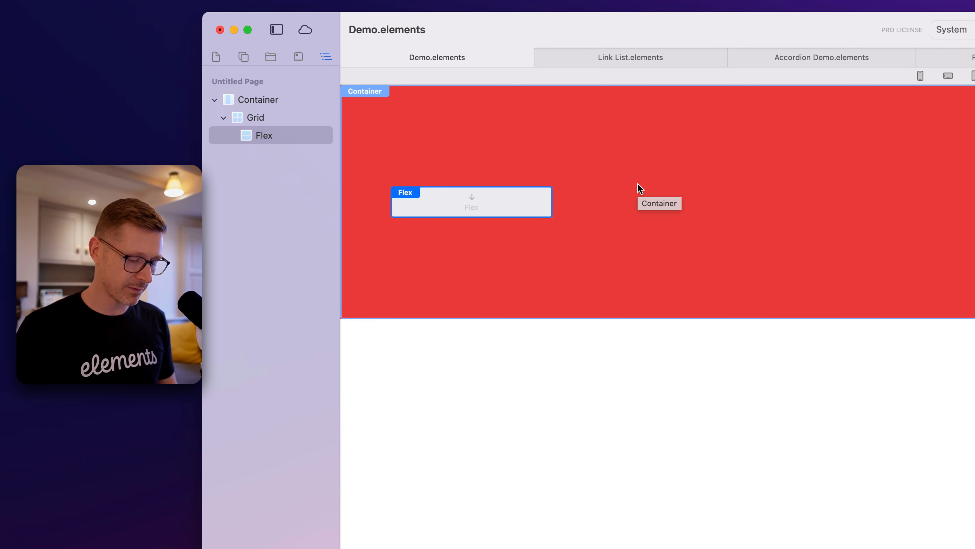
key("super+k")
type("bu")
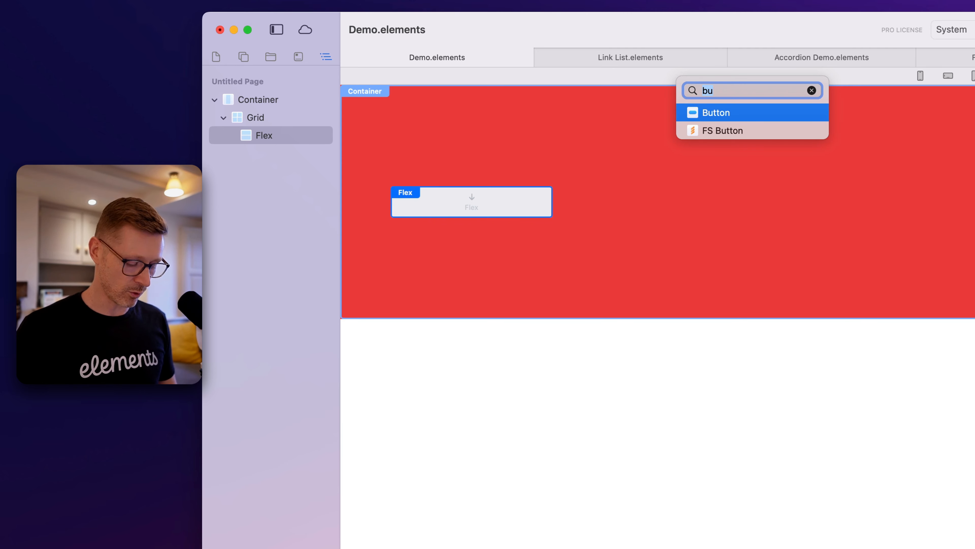
key("BackSpace")
key("BackSpace")
type("ac")
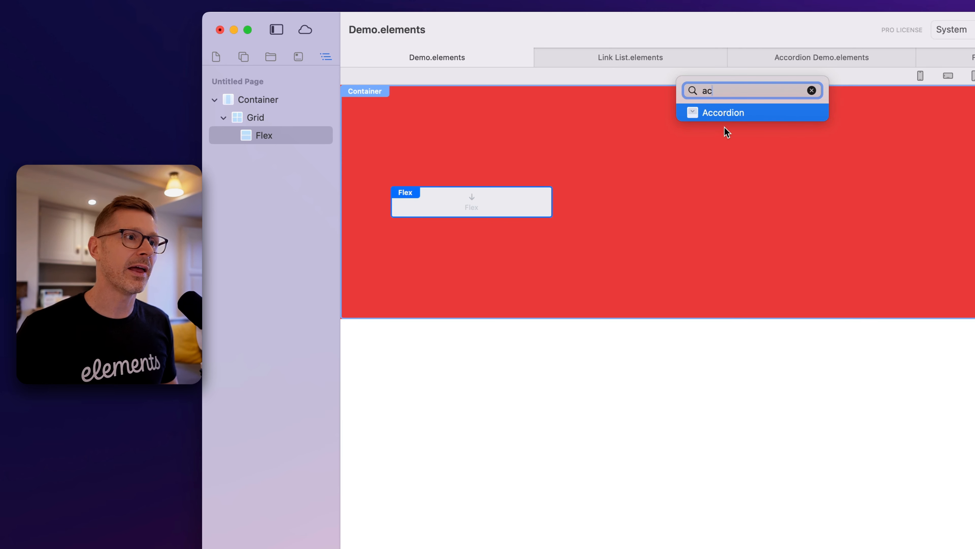
left_click_drag(726, 115, 621, 215)
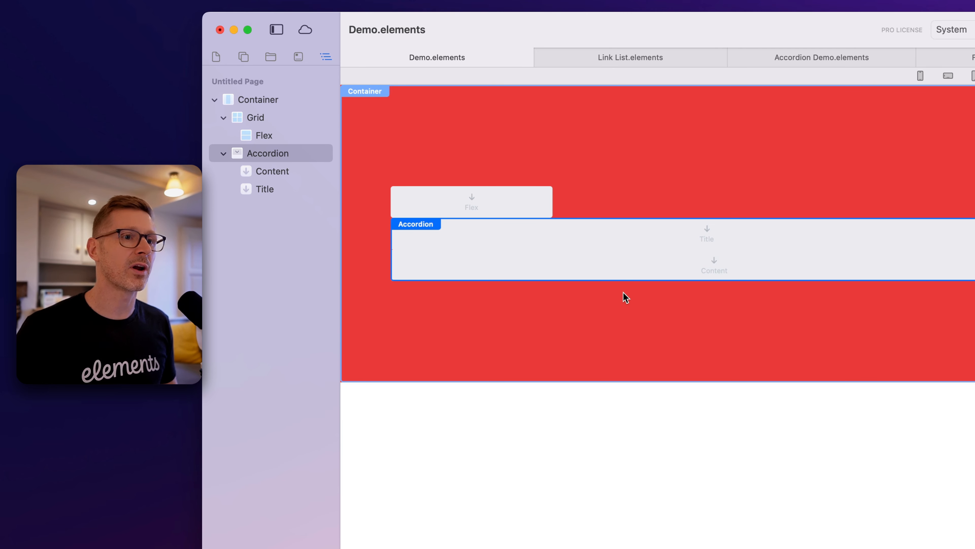
Add a Text component to both the title and the content areas of the accordion
key("super+k")
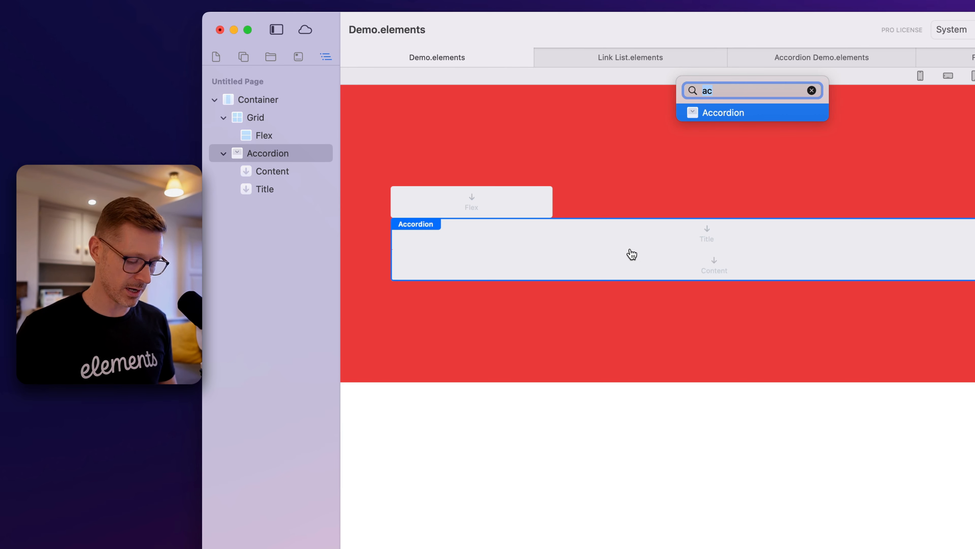
type("tex")
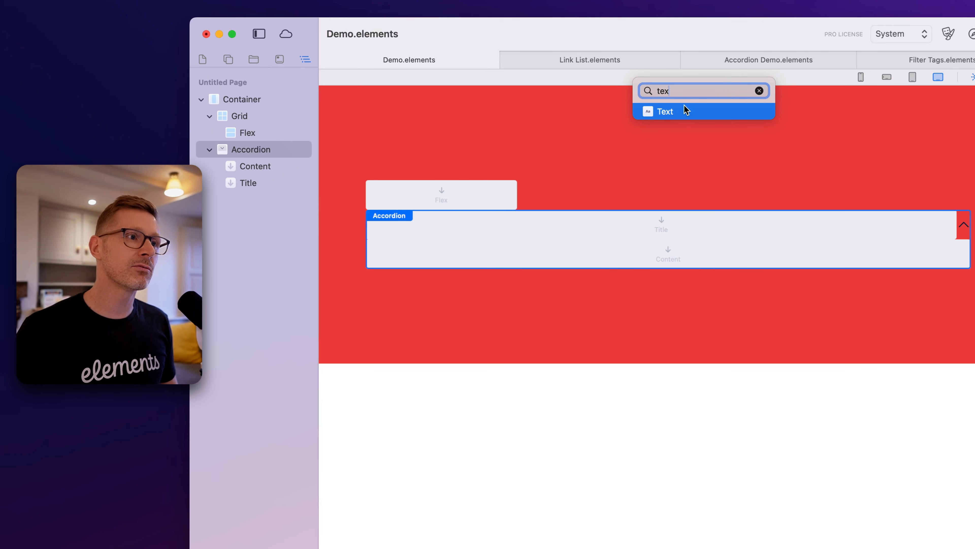
left_click_drag(687, 111, 667, 230)
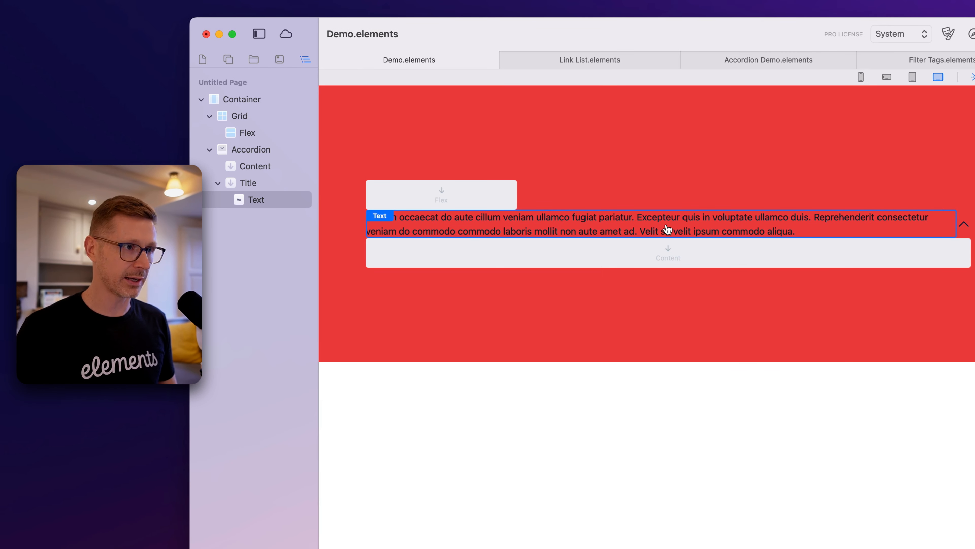
key("super+k")
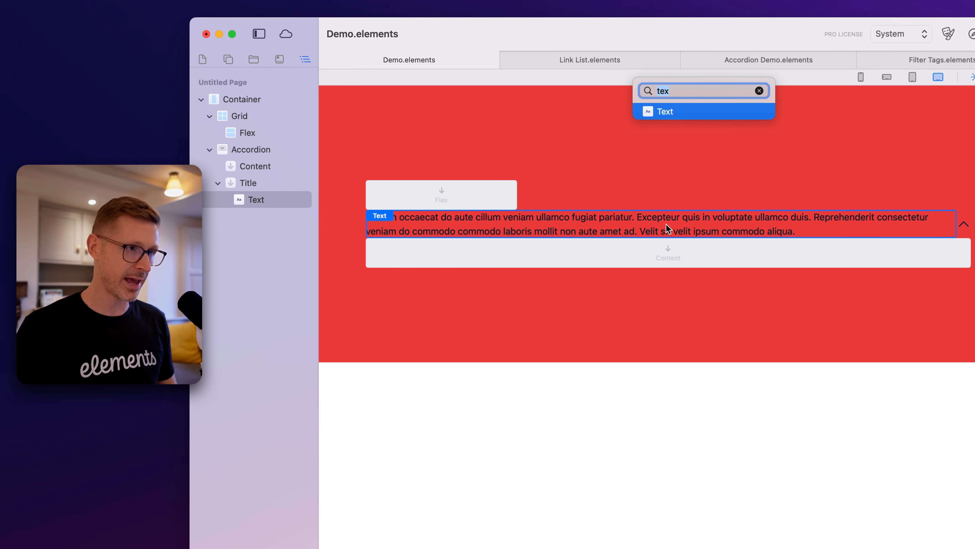
left_click_drag(669, 122, 630, 252)
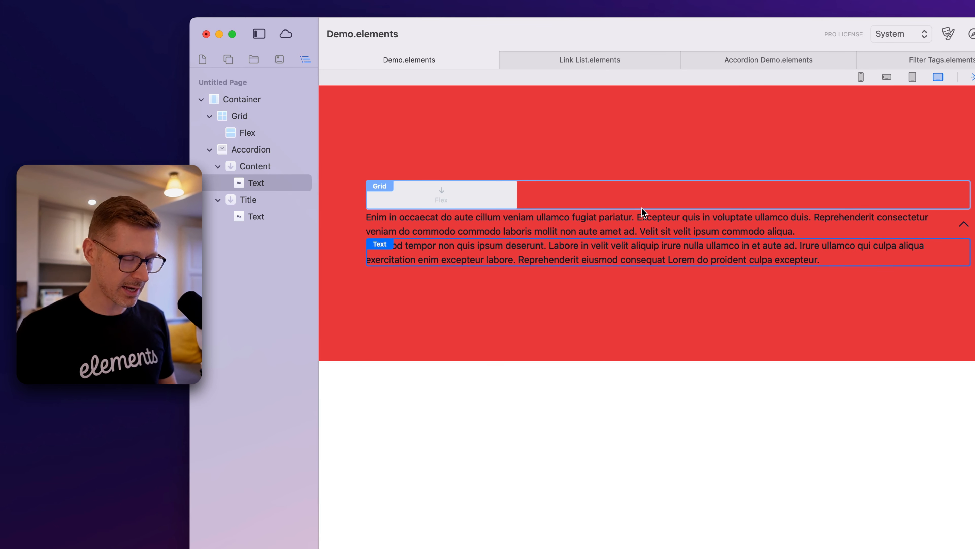
Add a Container component and an Image component to the grid after the Flex
key("super+k")
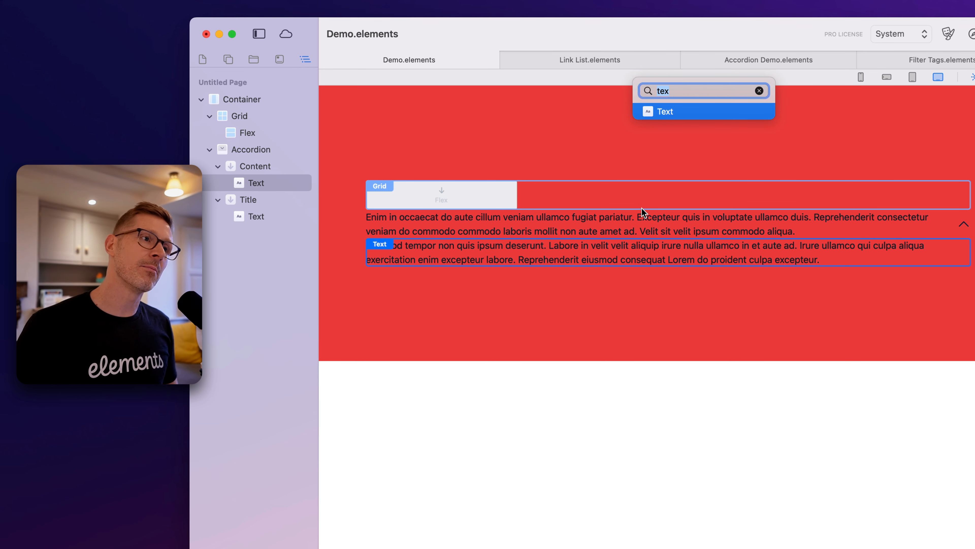
type("con")
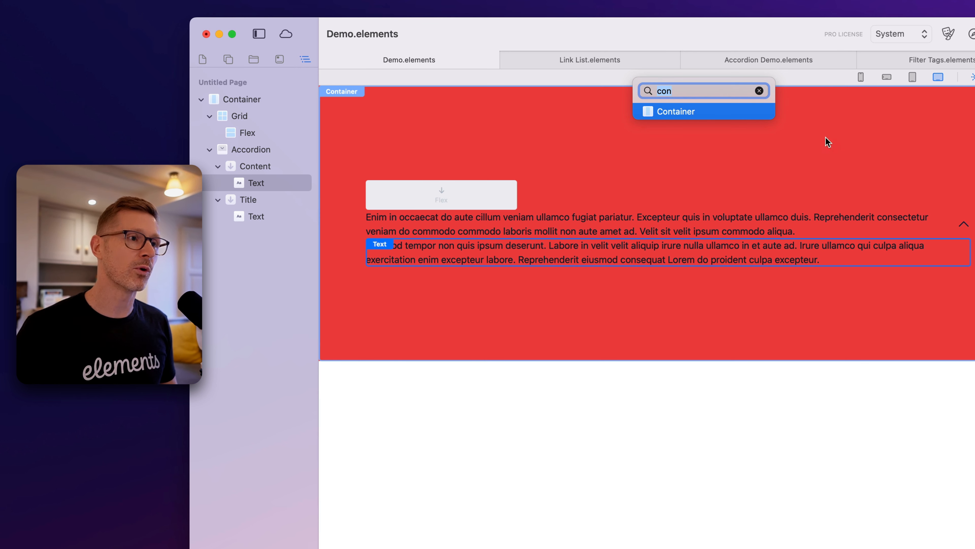
left_click_drag(699, 112, 537, 194)
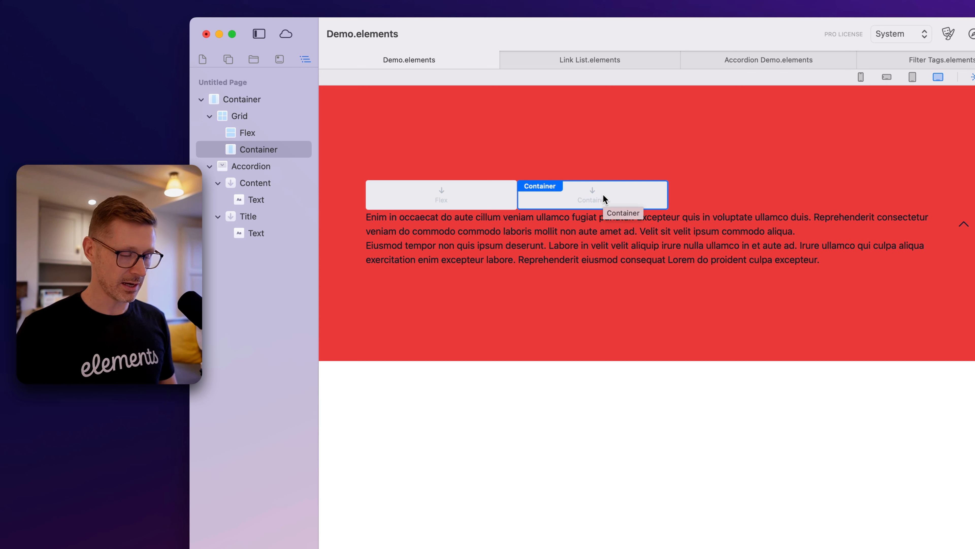
key("super+k")
type("imag")
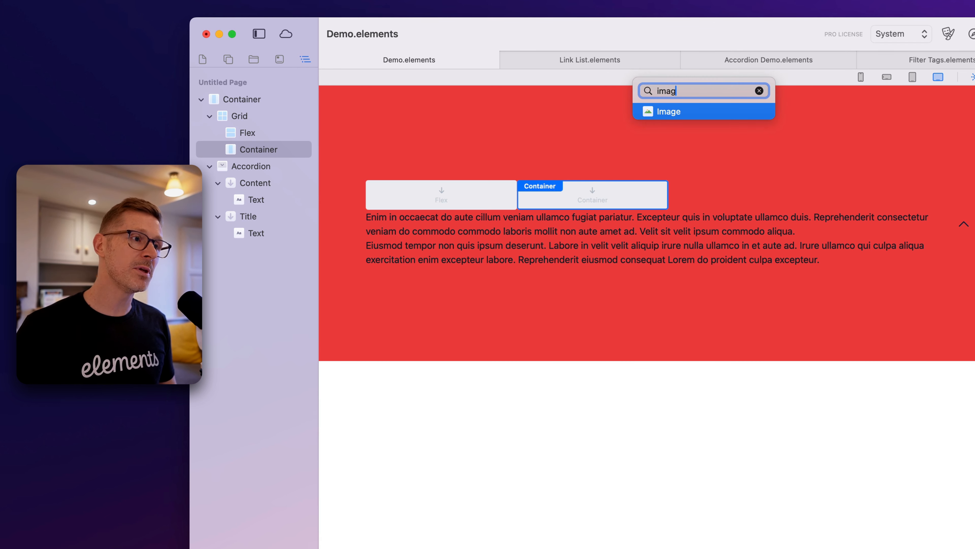
left_click_drag(729, 120, 670, 205)
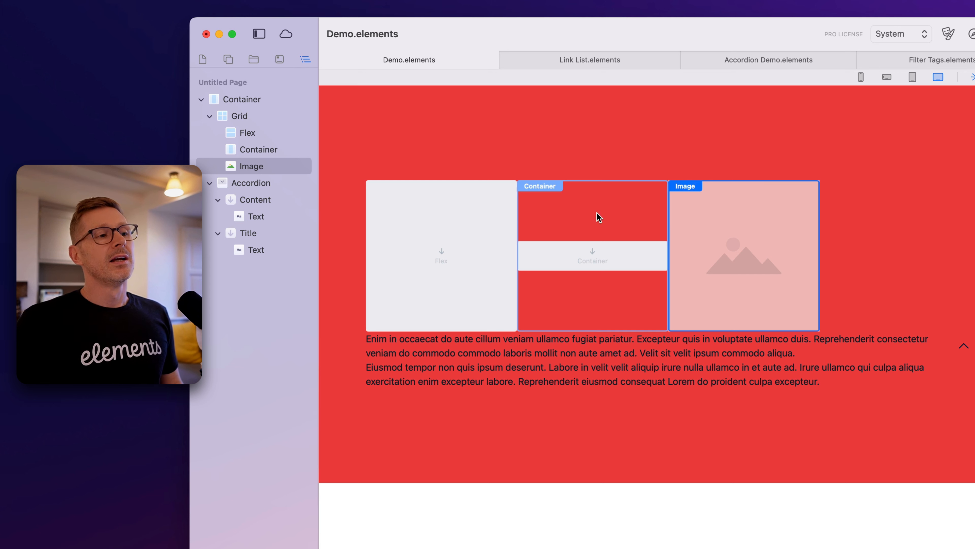
Search the quick component search for "svg" and look over its full list of components
left_click(230, 61)
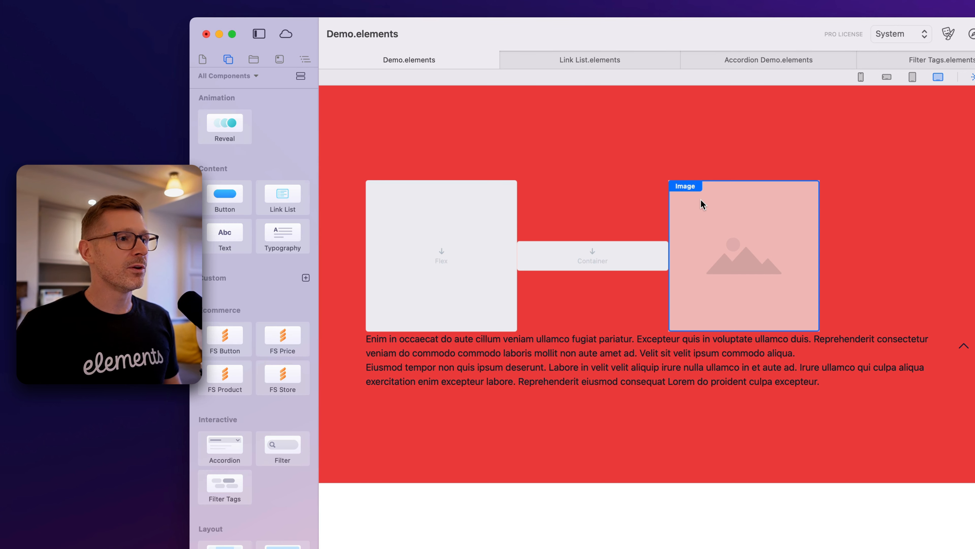
key("super+k")
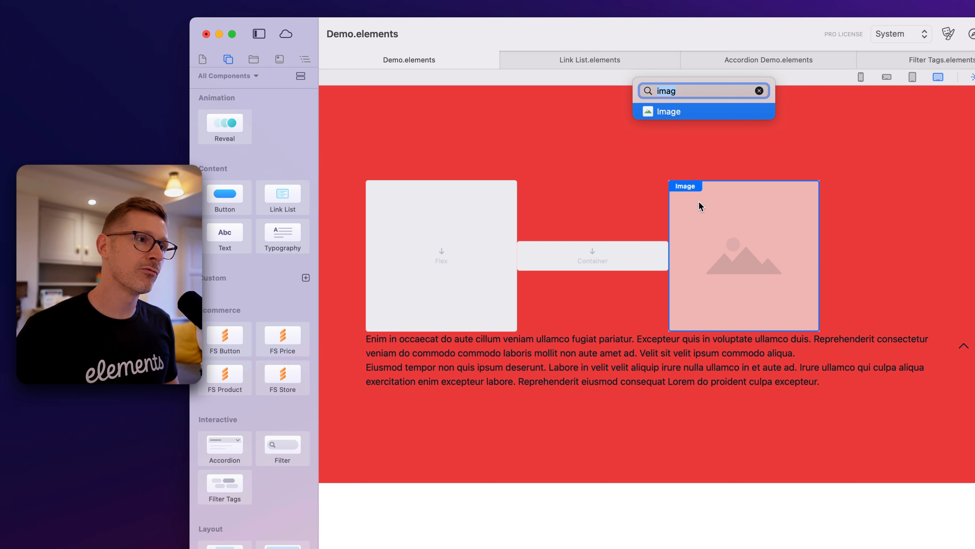
key("BackSpace")
type("l")
key("BackSpace")
type("svg")
key("BackSpace")
key("BackSpace")
key("BackSpace")
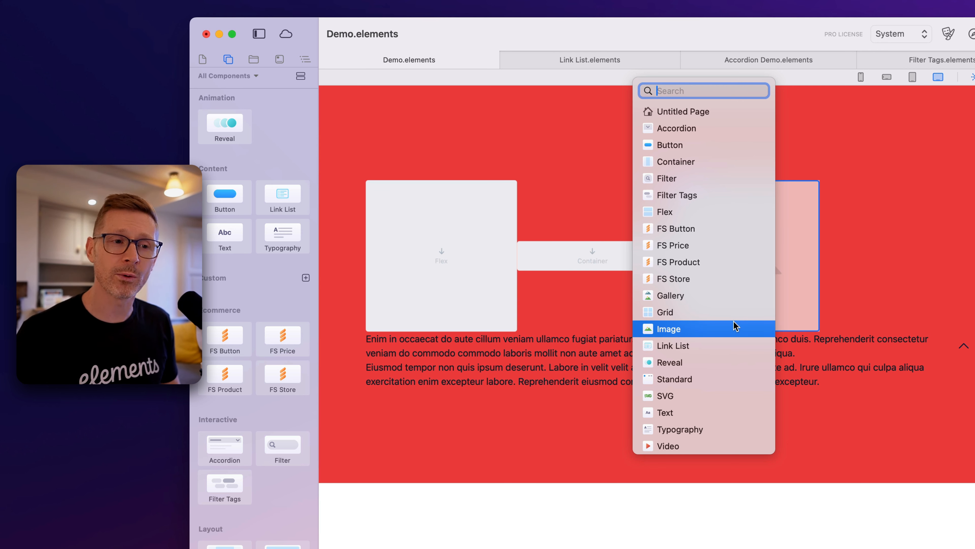
left_click(733, 325)
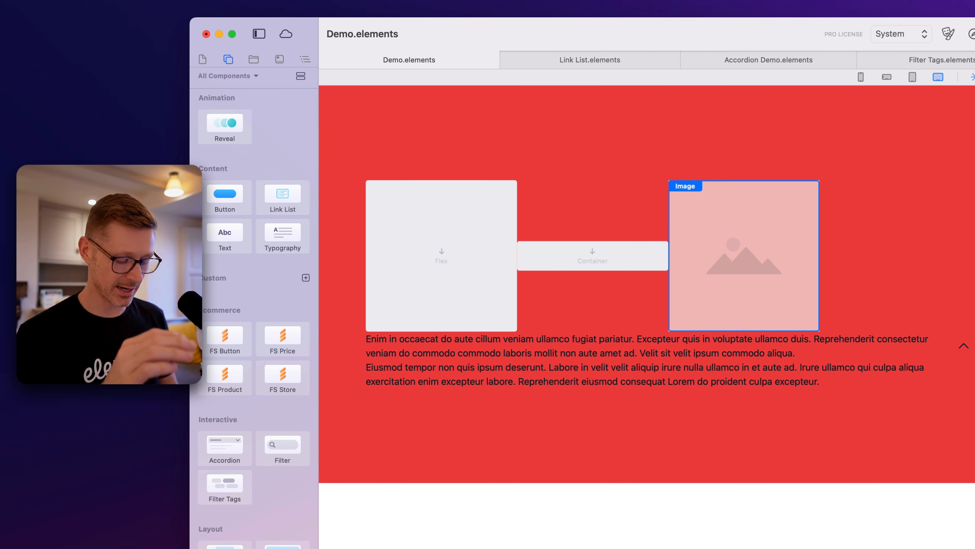
Try a Filter component in the grid, and delete everything in the grid except the Flex
key("super+k")
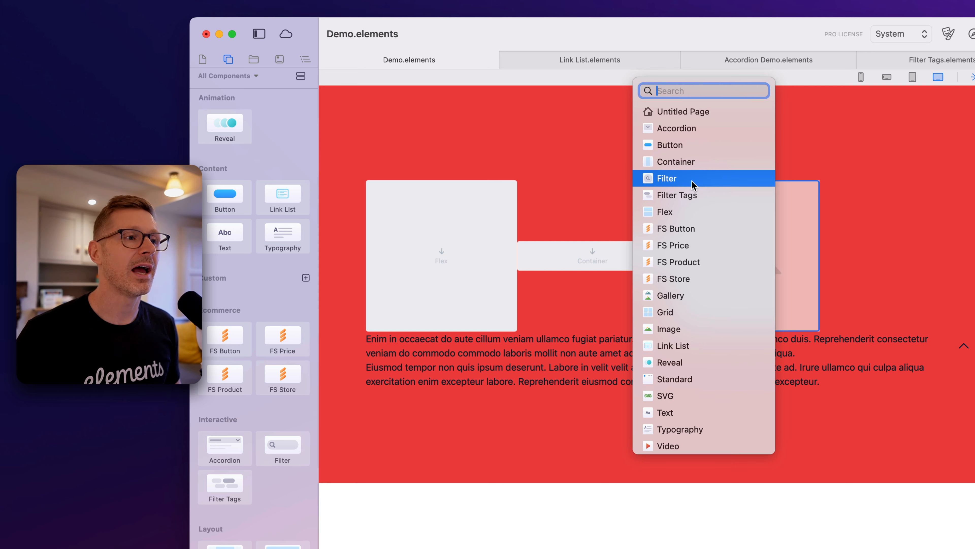
left_click_drag(678, 183, 584, 188)
key("Delete")
left_click(614, 236)
key("Delete")
left_click(627, 225)
key("Delete")
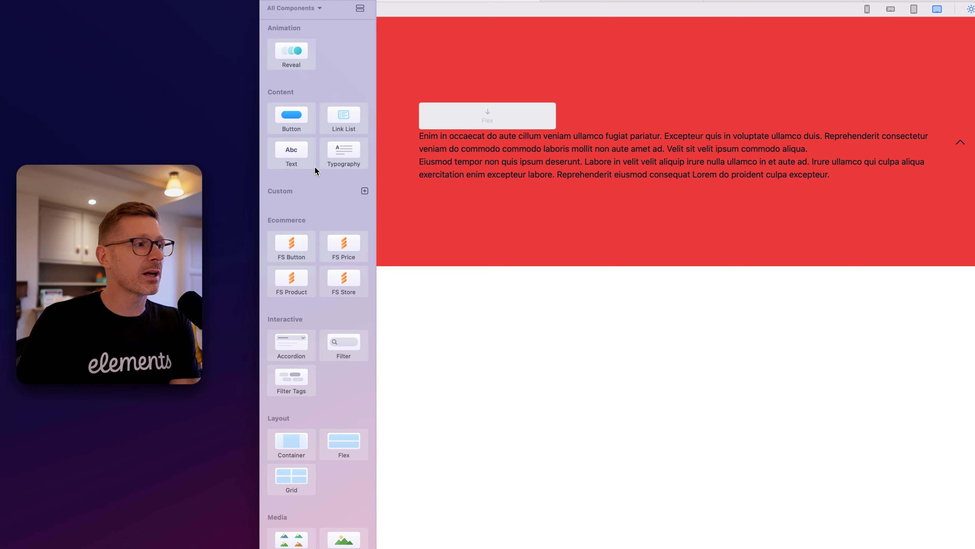
Look through the component library and limit it to the Core element pack
scroll(309, 234, "down", 3)
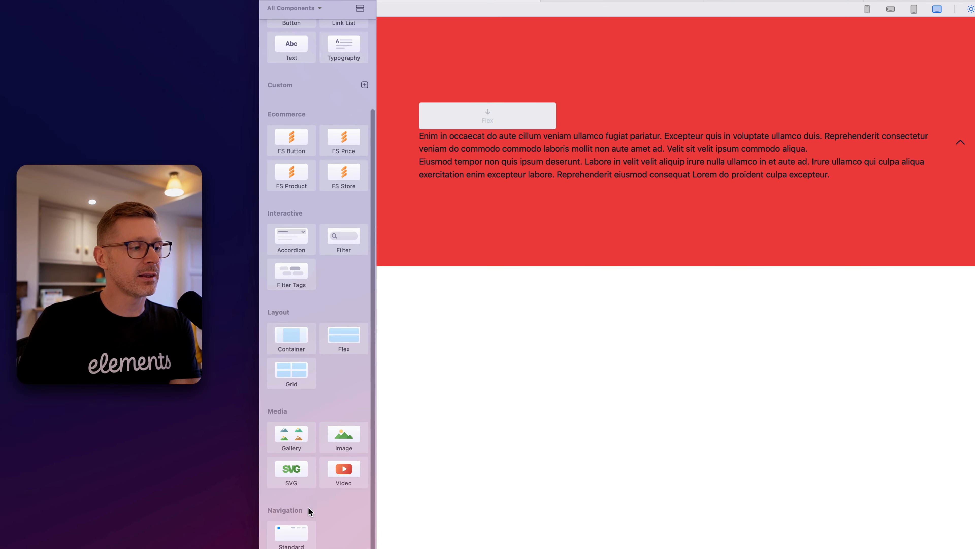
scroll(325, 362, "up", 4)
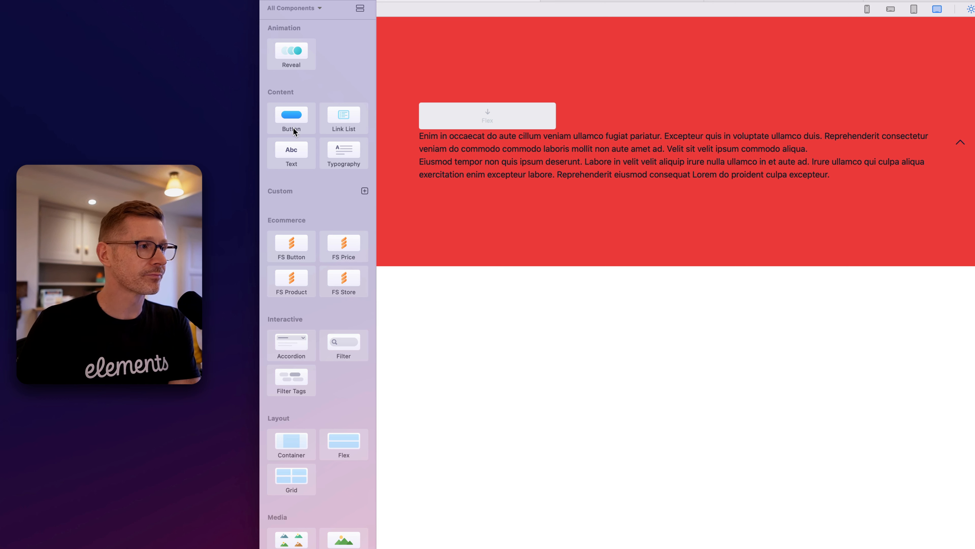
left_click(297, 8)
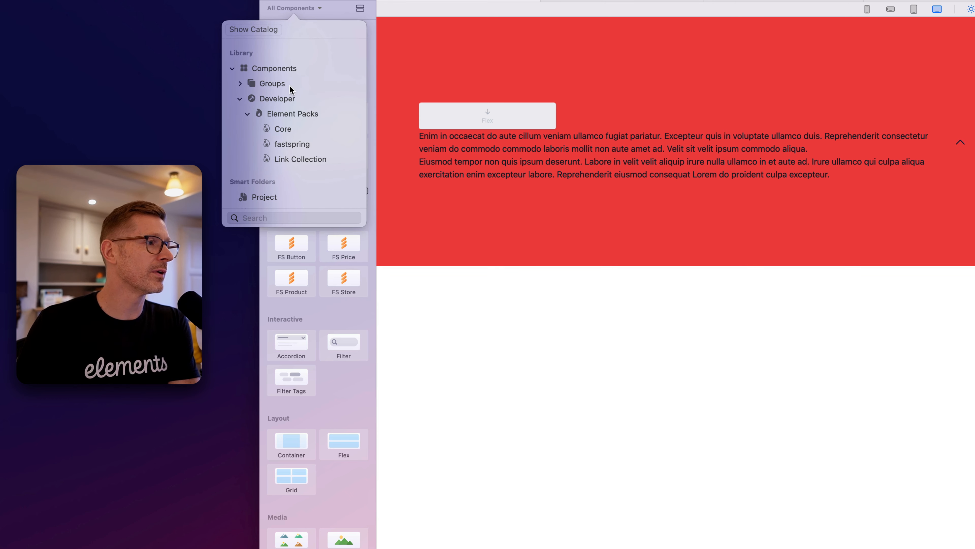
left_click(295, 130)
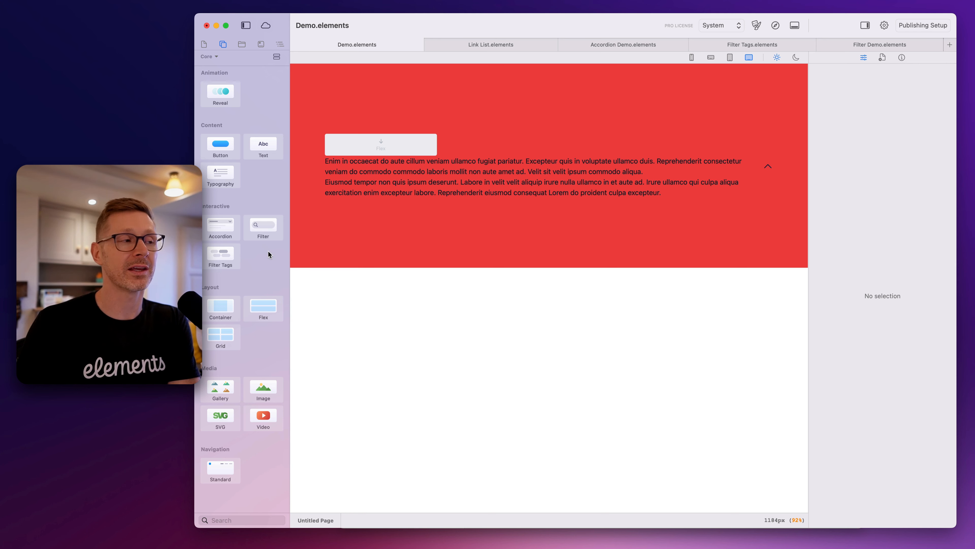
Search the component library for "svg", clear the search, and briefly bring up the quick component search
left_click(230, 521)
type("svg")
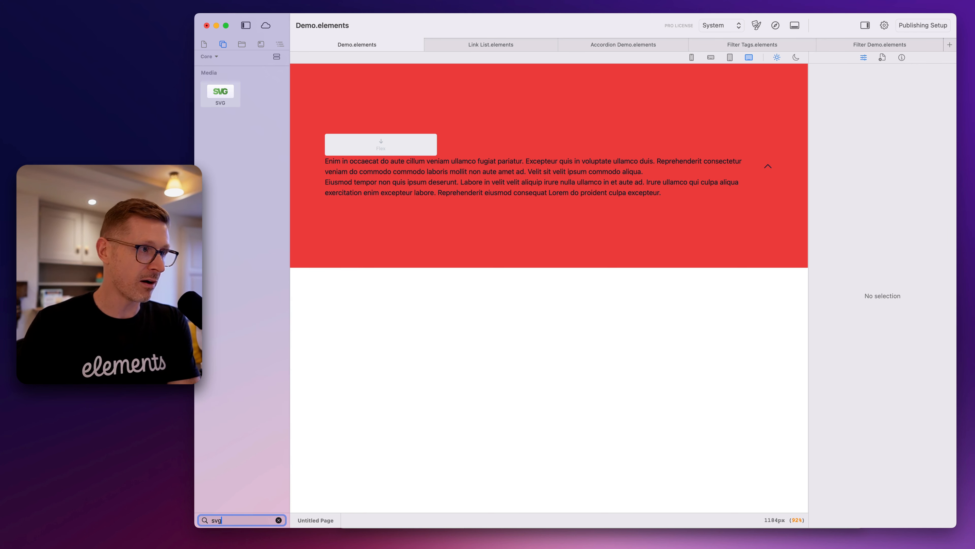
key("BackSpace")
key("BackSpace")
key("BackSpace")
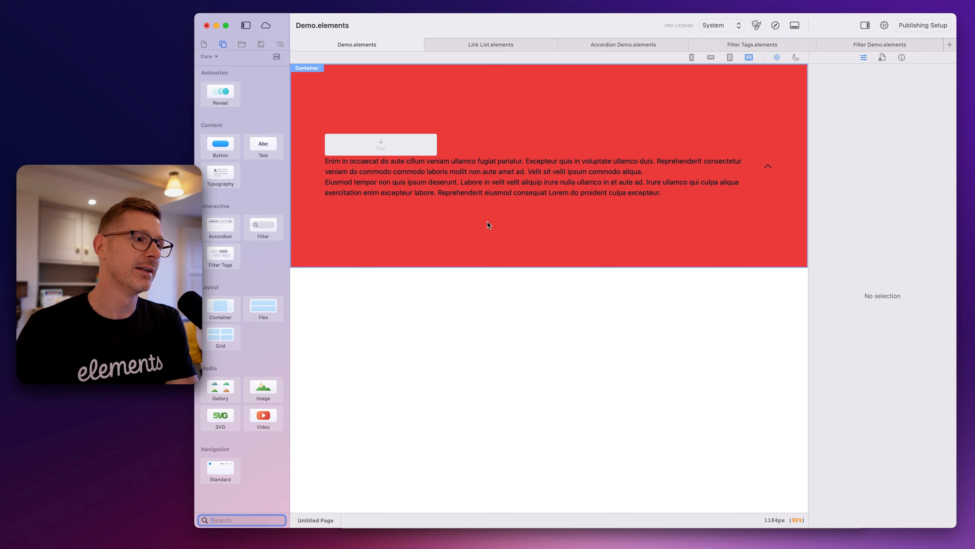
key("super+k")
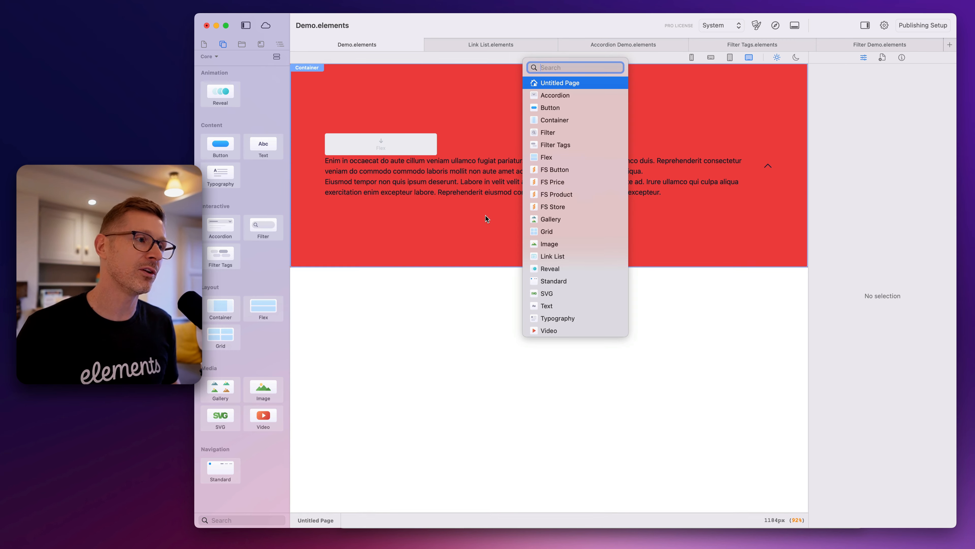
key("Escape")
Delete the grid and the accordion from the red container
left_click(445, 141)
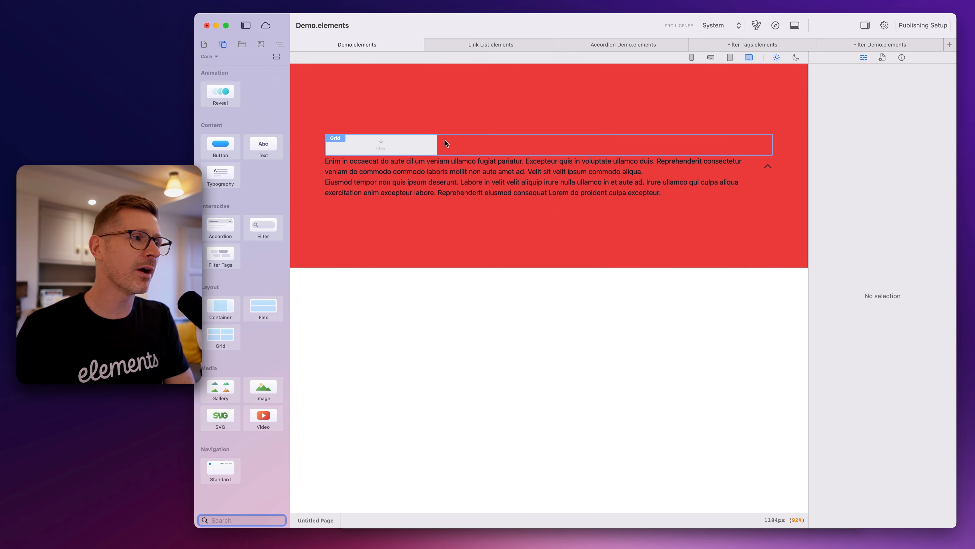
key("Delete")
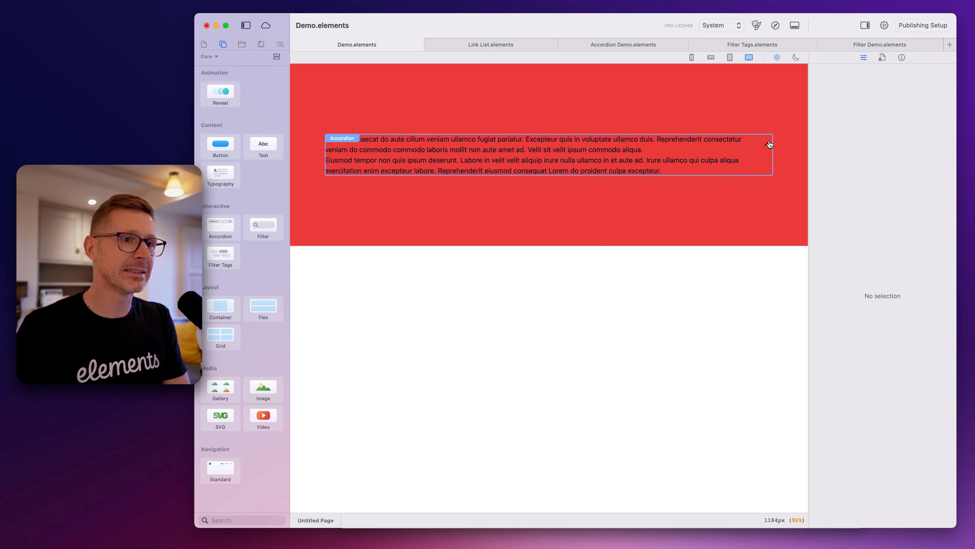
left_click(769, 144)
key("Delete")
Change the container's static background color to a mid-tone emerald
left_click(456, 196)
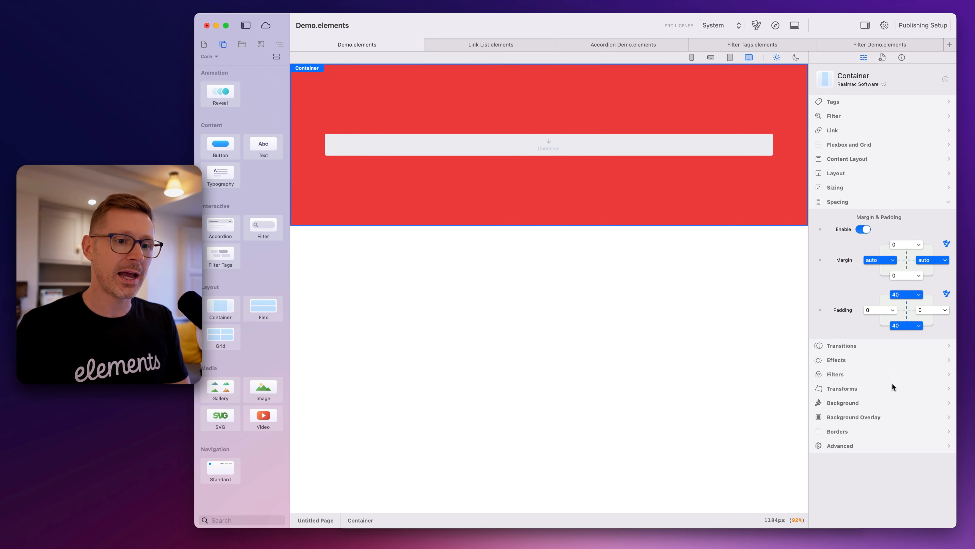
left_click(874, 402)
left_click(947, 324)
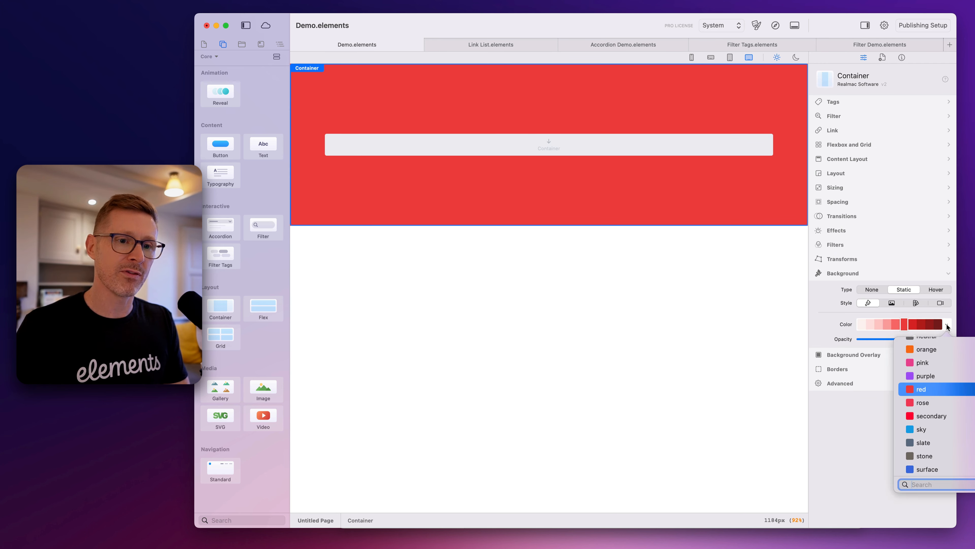
scroll(945, 407, "up", 5)
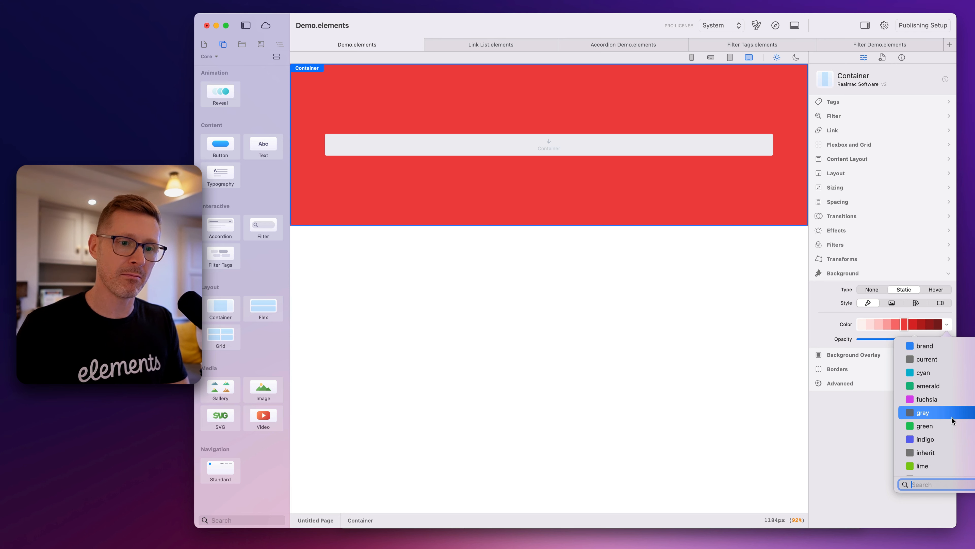
left_click(946, 386)
left_click(873, 324)
left_click(888, 326)
left_click(896, 326)
left_click(905, 326)
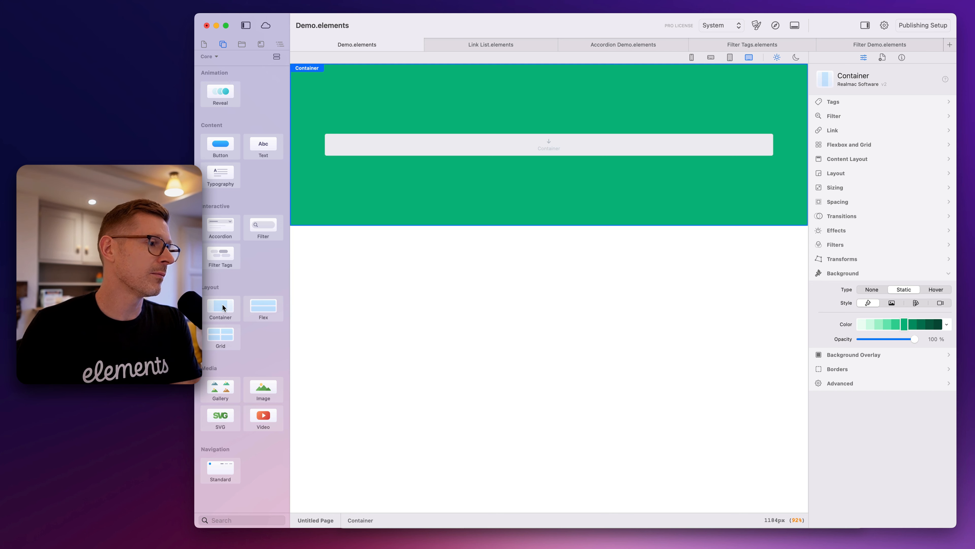
Add an Accordion to the container and place a Text component in both its title and content areas
left_click_drag(224, 227, 486, 151)
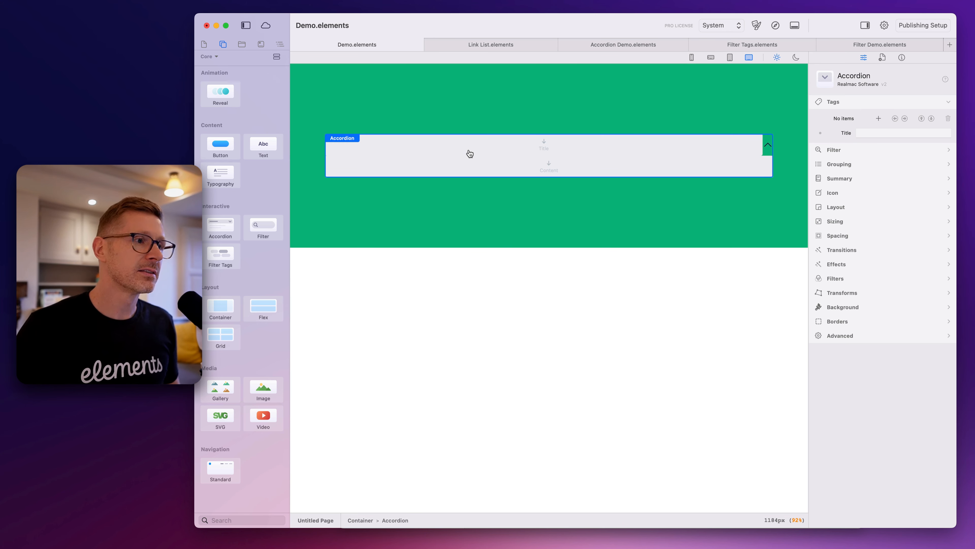
key("super+k")
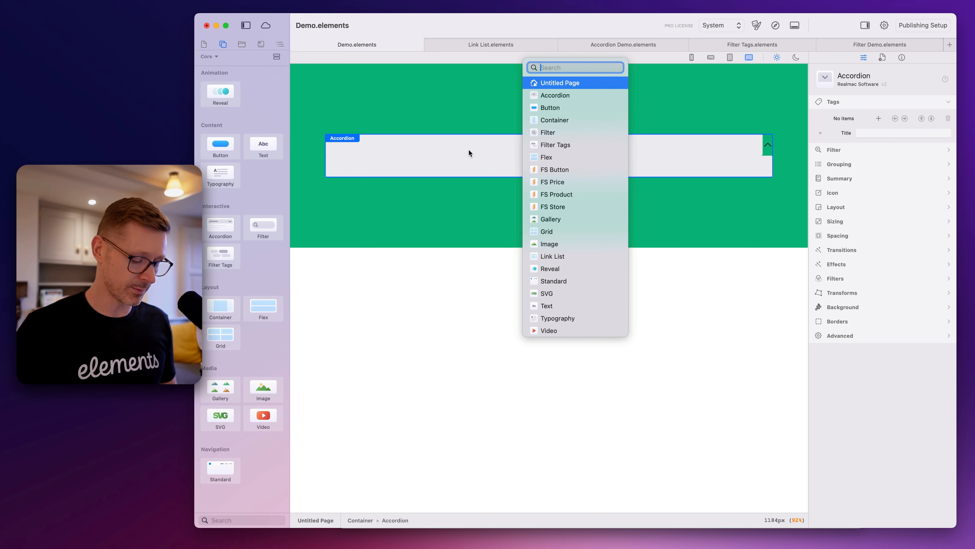
type("text")
left_click_drag(565, 84, 520, 144)
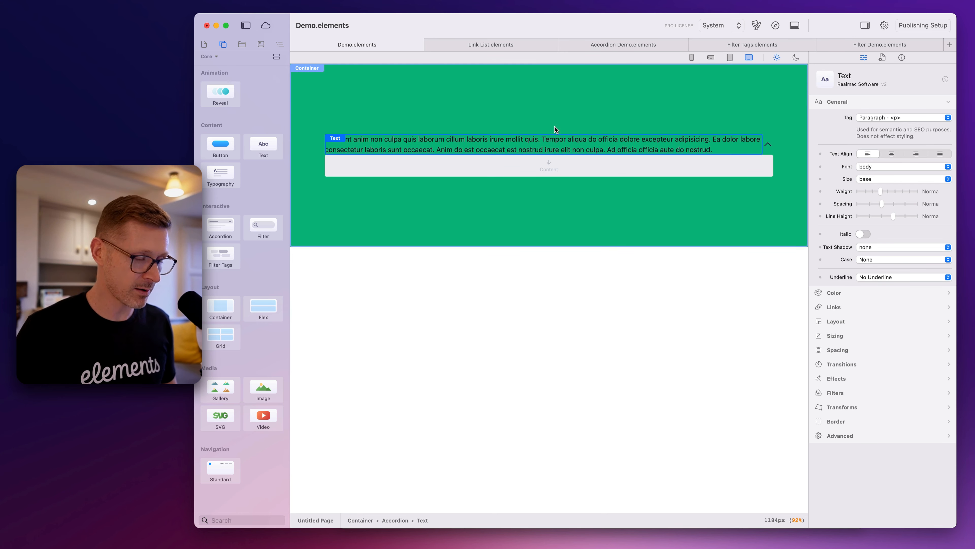
key("super+k")
left_click_drag(547, 83, 528, 166)
Replace the accordion's title text with "This is a title?"
double_click(483, 153)
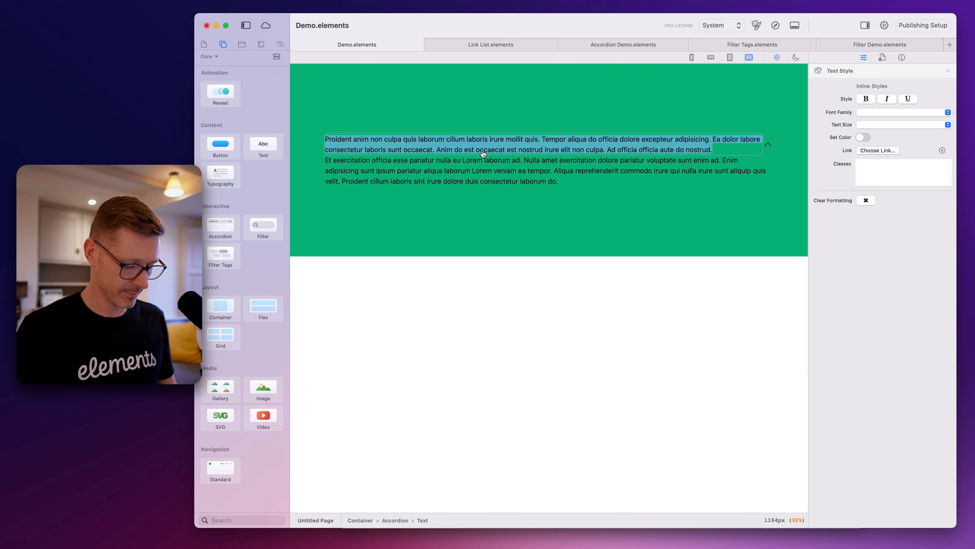
type("This is a title?")
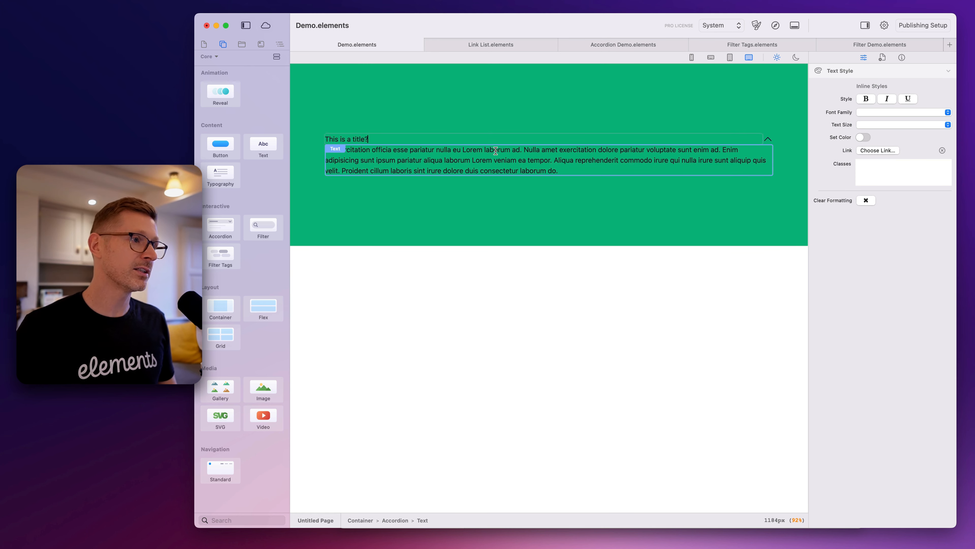
double_click(531, 155)
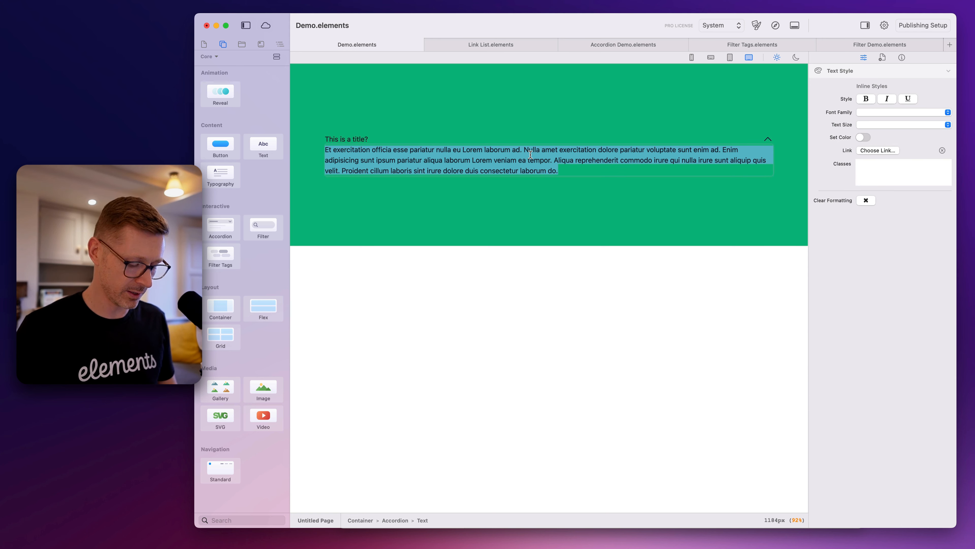
left_click(601, 192)
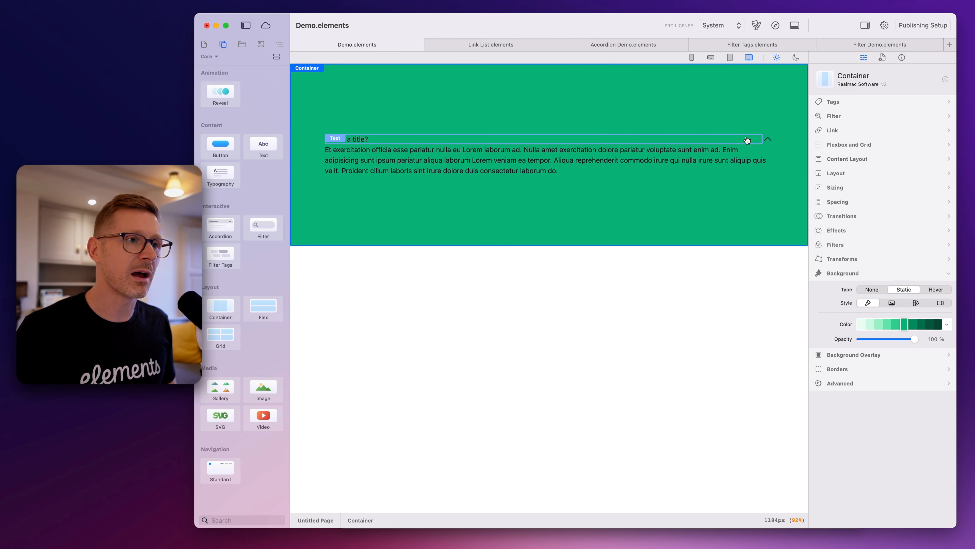
Duplicate the accordion within the container and select the copy
left_click(768, 141)
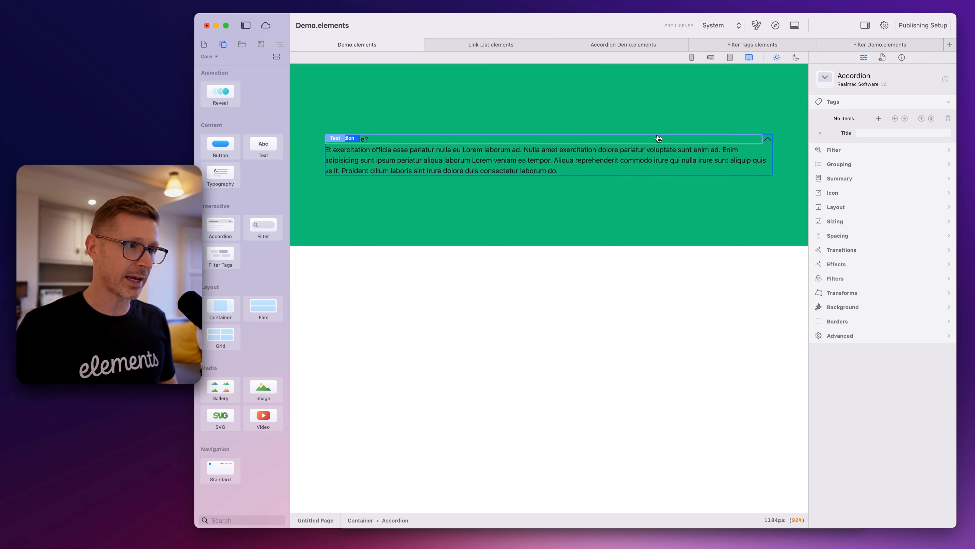
key("super+d")
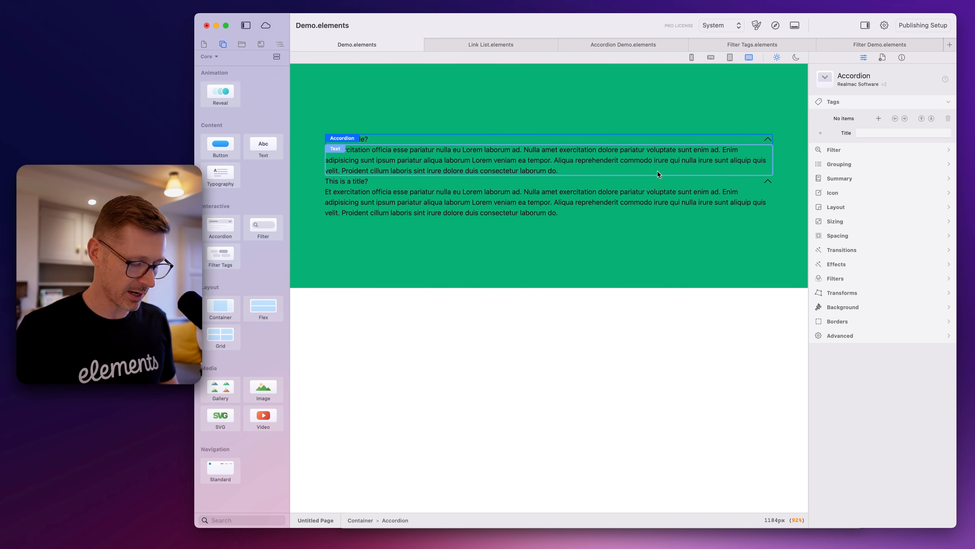
left_click(675, 182)
left_click(775, 180)
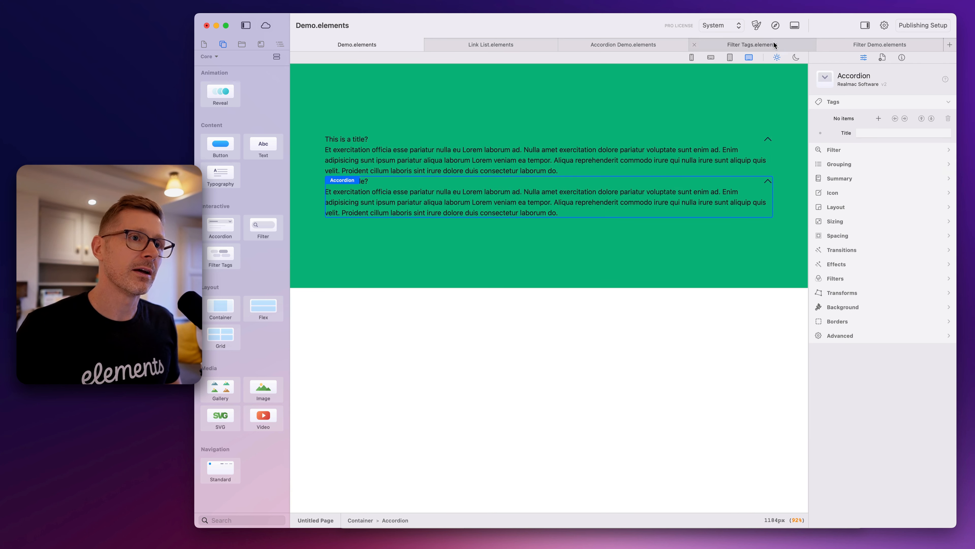
Preview the page in the browser, expand and collapse both accordions, and close the preview
left_click(775, 26)
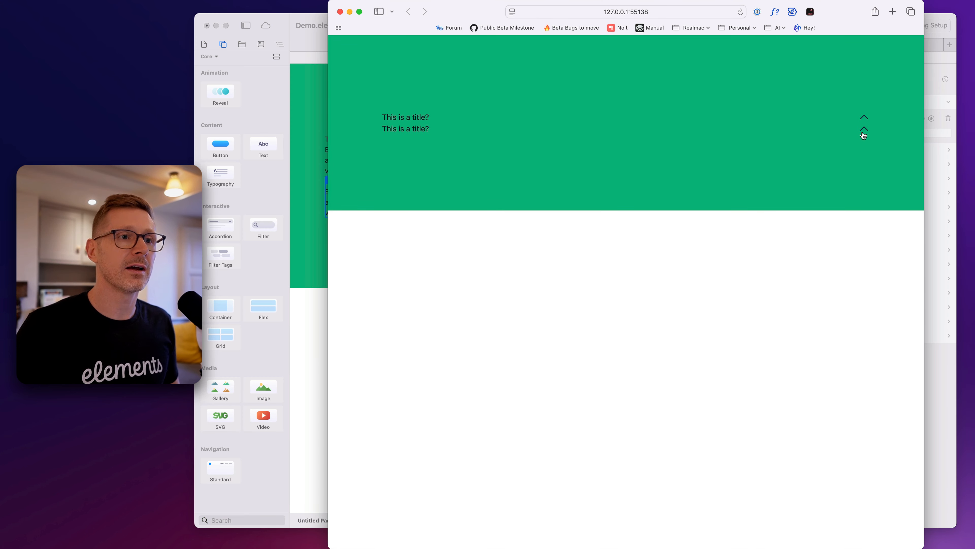
left_click(864, 132)
left_click(864, 132)
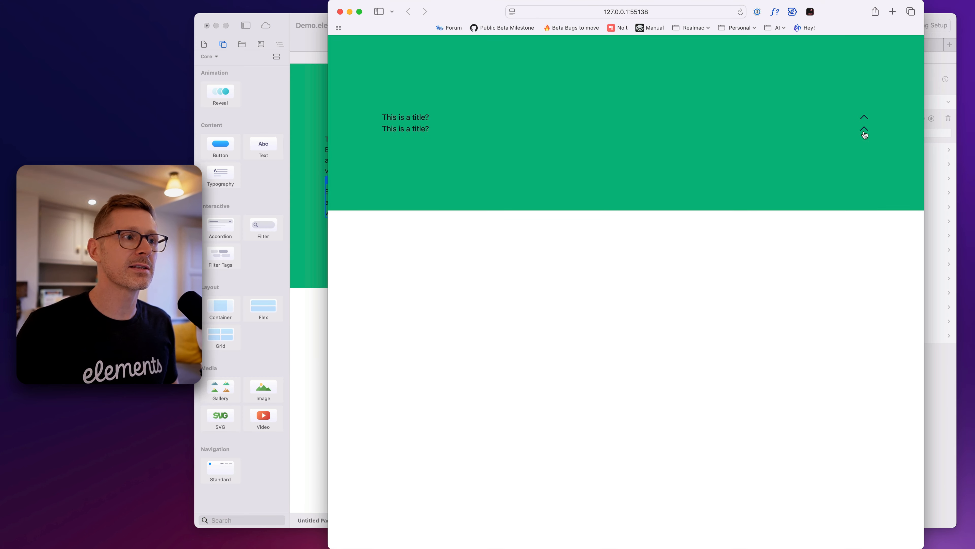
left_click(864, 134)
left_click(862, 121)
left_click(862, 120)
left_click(863, 129)
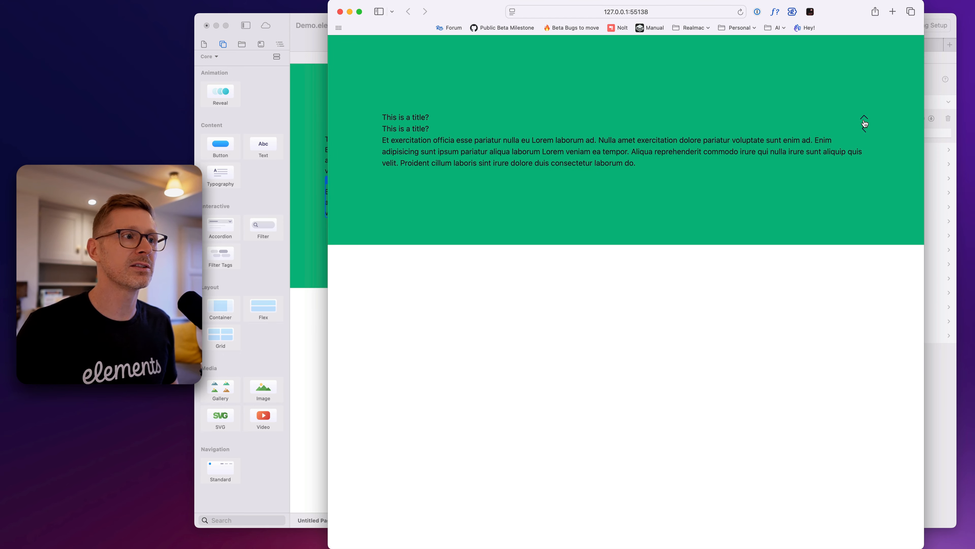
left_click(865, 120)
left_click(864, 121)
key("super+w")
Give both accordions together a static background in a light emerald shade
left_click(716, 161)
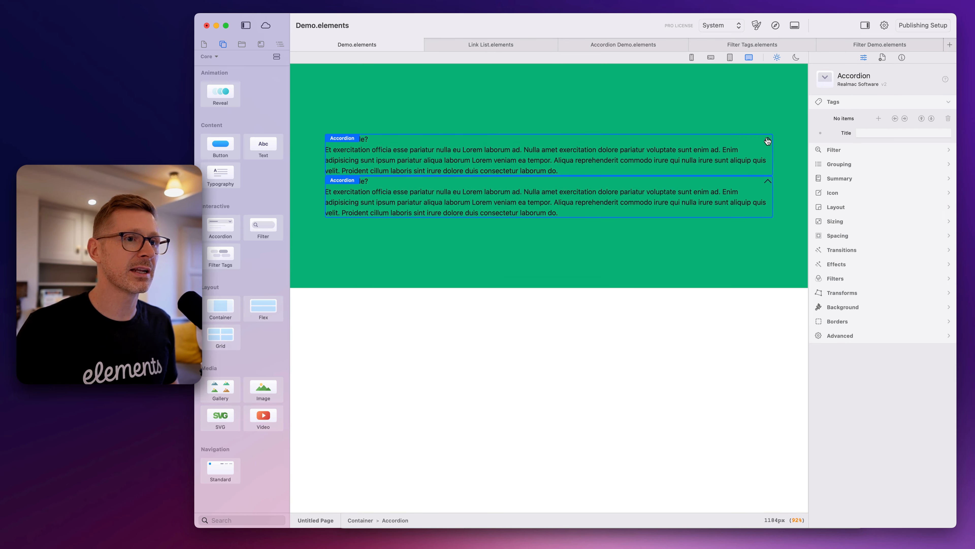
left_click(856, 305)
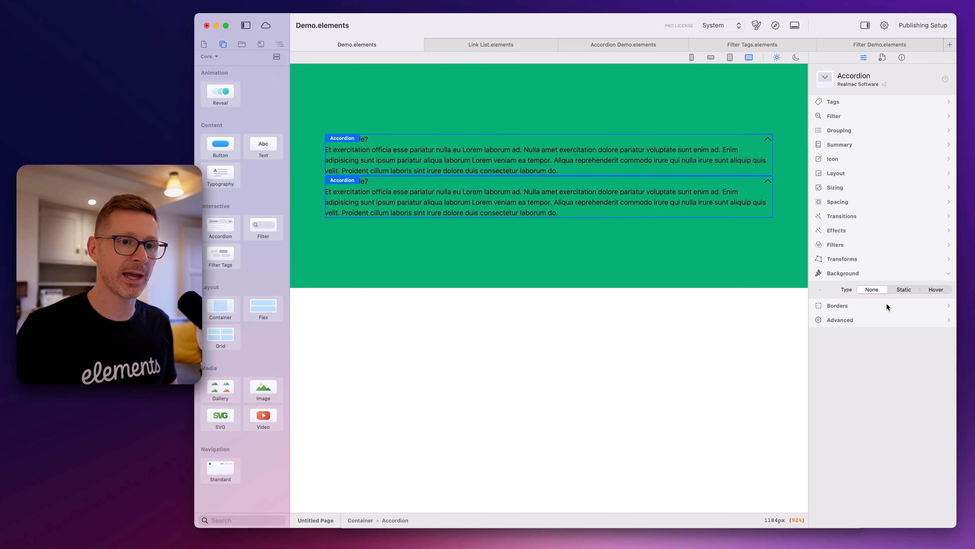
left_click(910, 287)
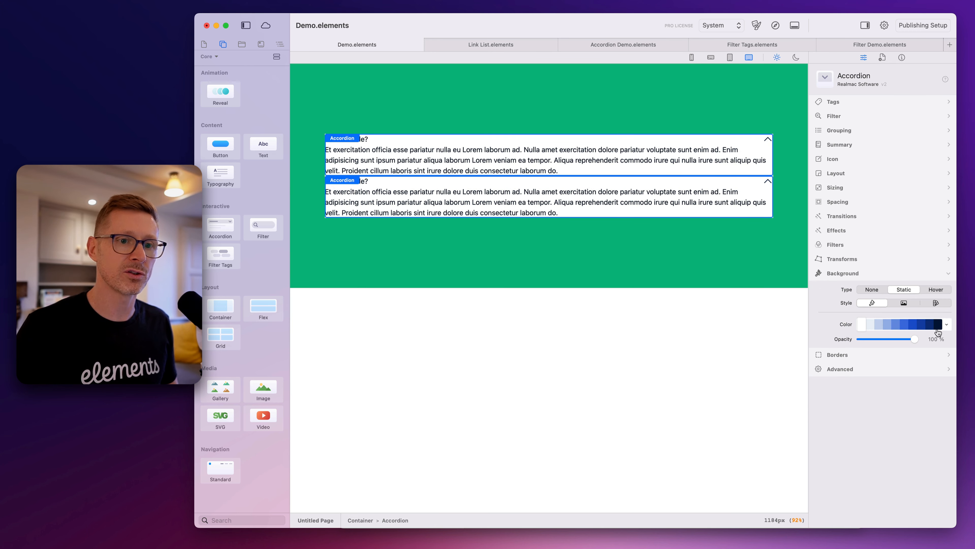
left_click(946, 325)
scroll(952, 365, "up", 5)
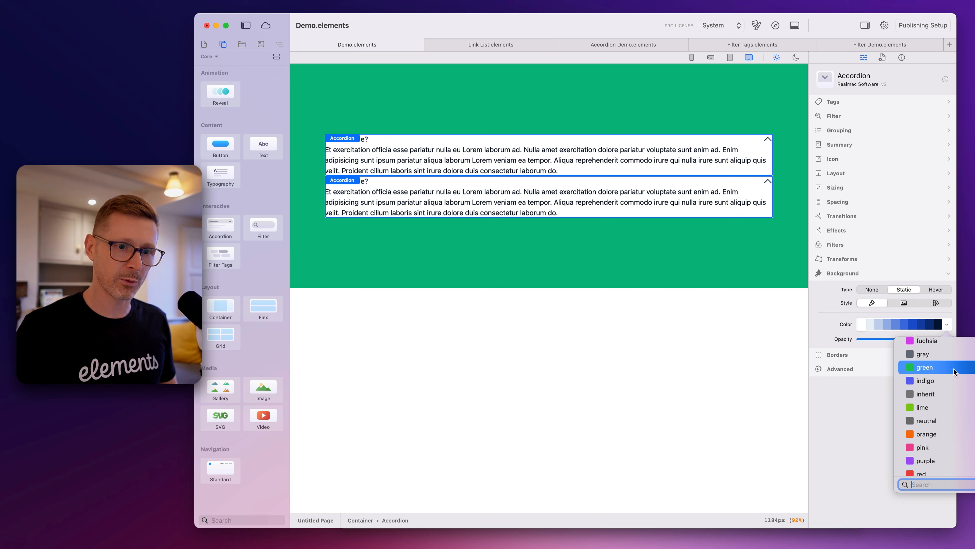
left_click(949, 388)
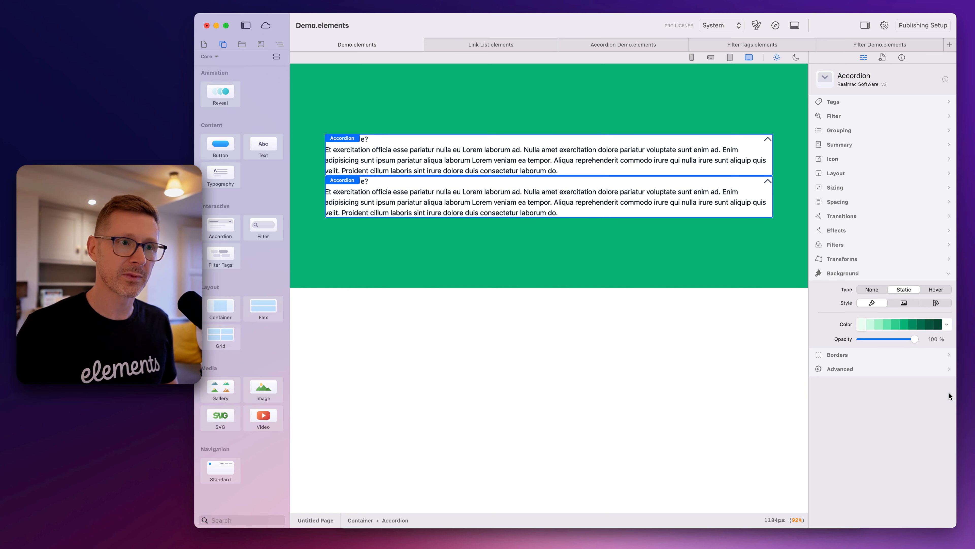
left_click(874, 325)
left_click(862, 329)
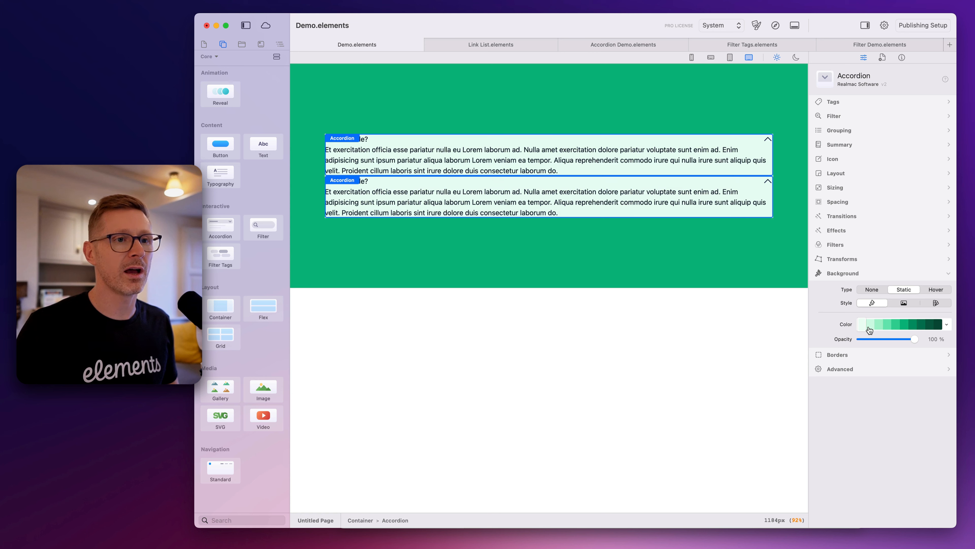
left_click(876, 328)
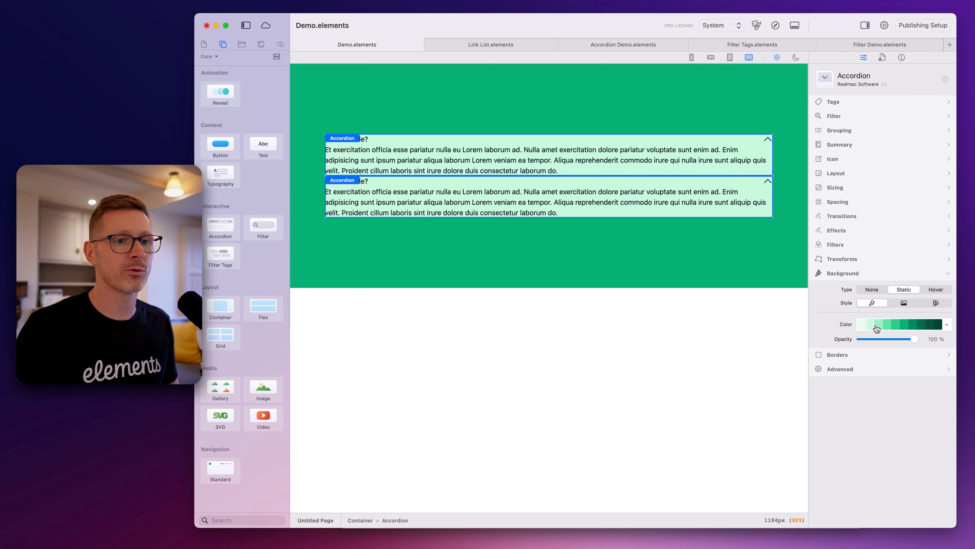
Set the title text of both accordions to semi-bold weight and size 2xl
left_click(422, 182)
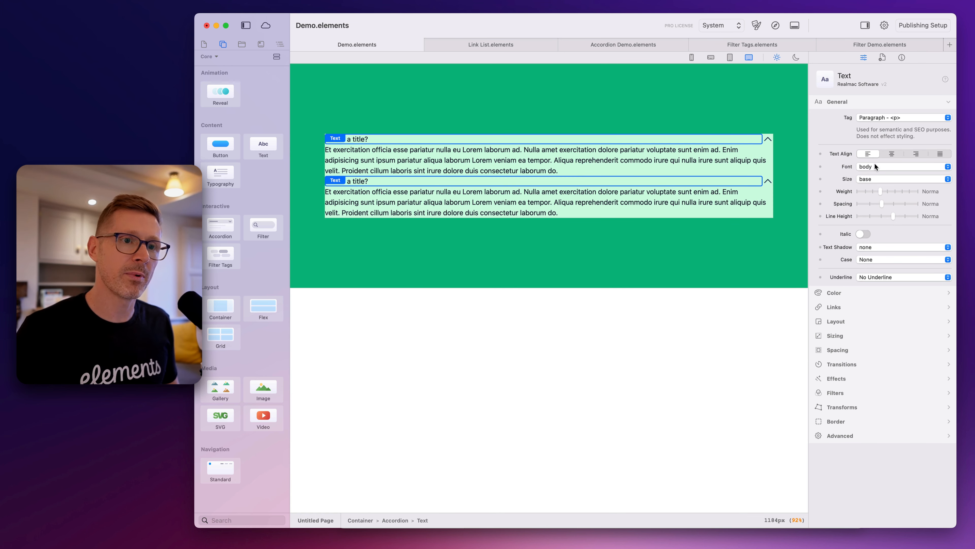
left_click_drag(883, 190, 899, 191)
left_click(882, 166)
left_click(883, 170)
left_click(884, 179)
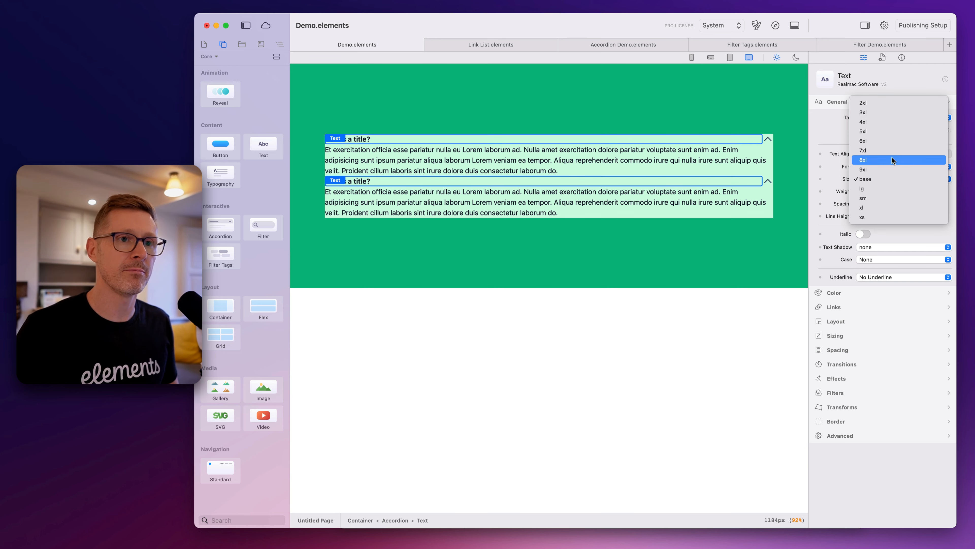
left_click(888, 104)
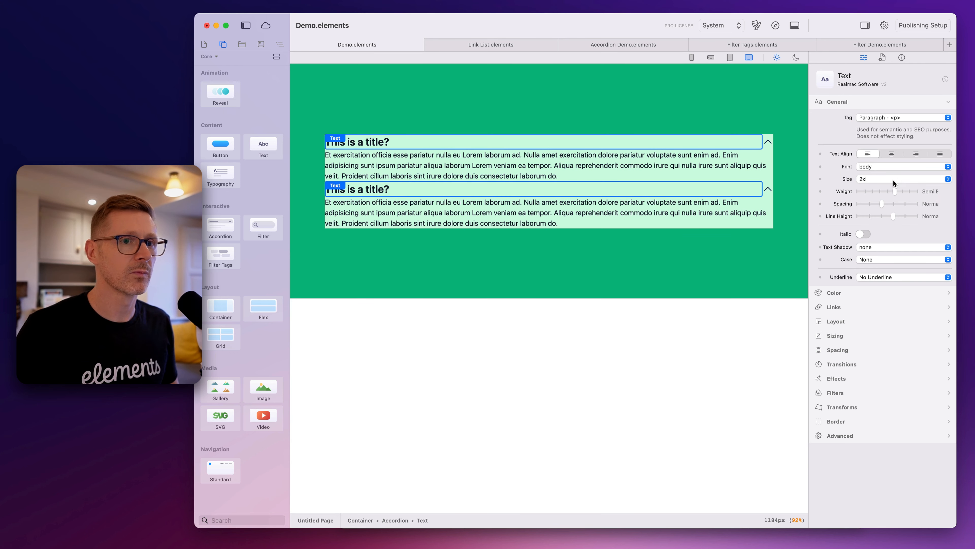
Select both accordions, enable their margin and padding, and set the left and right padding to 3
left_click(368, 106)
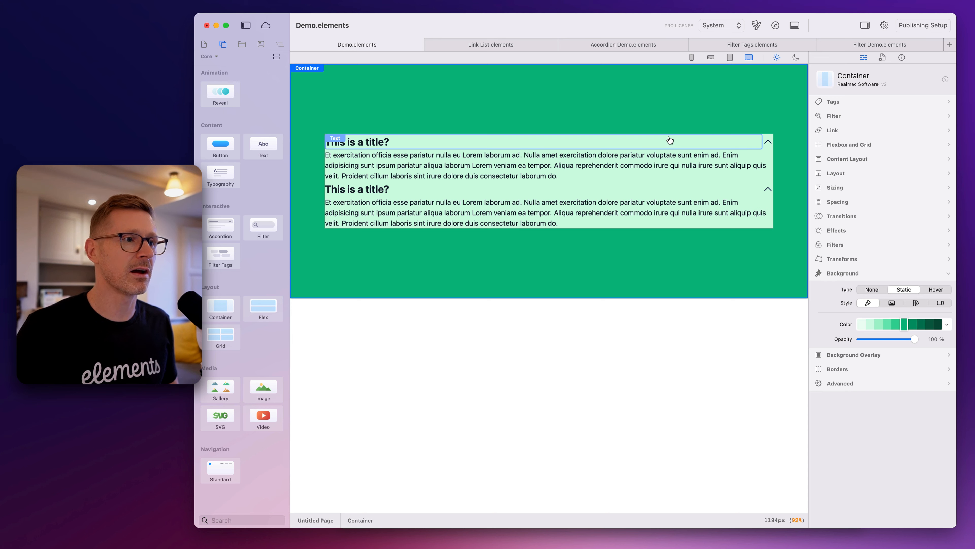
left_click(761, 144)
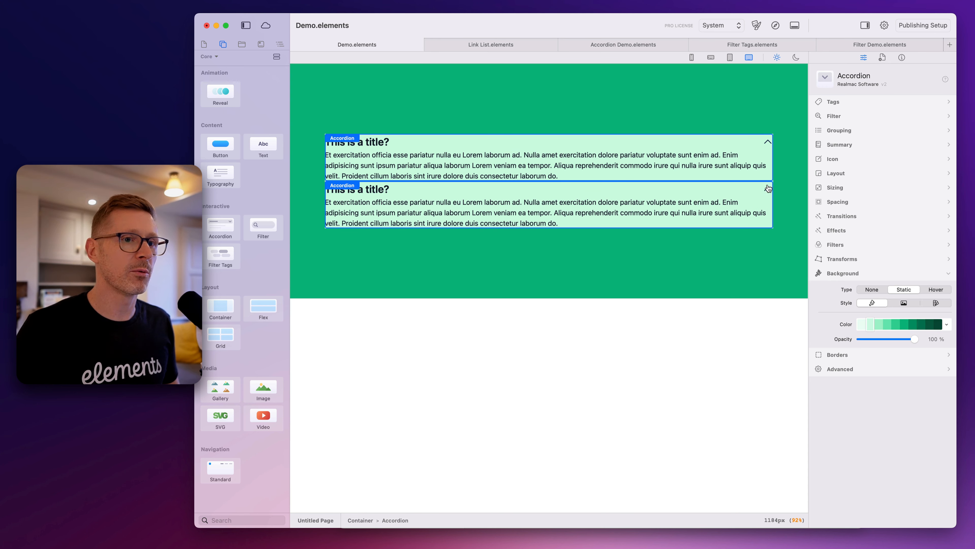
left_click(848, 186)
left_click(848, 292)
left_click(864, 229)
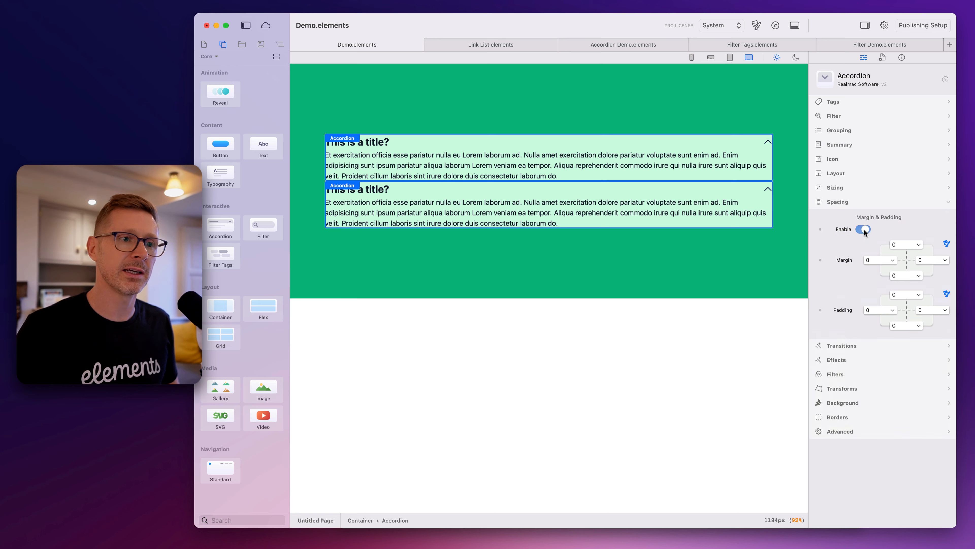
left_click(886, 310, "alt")
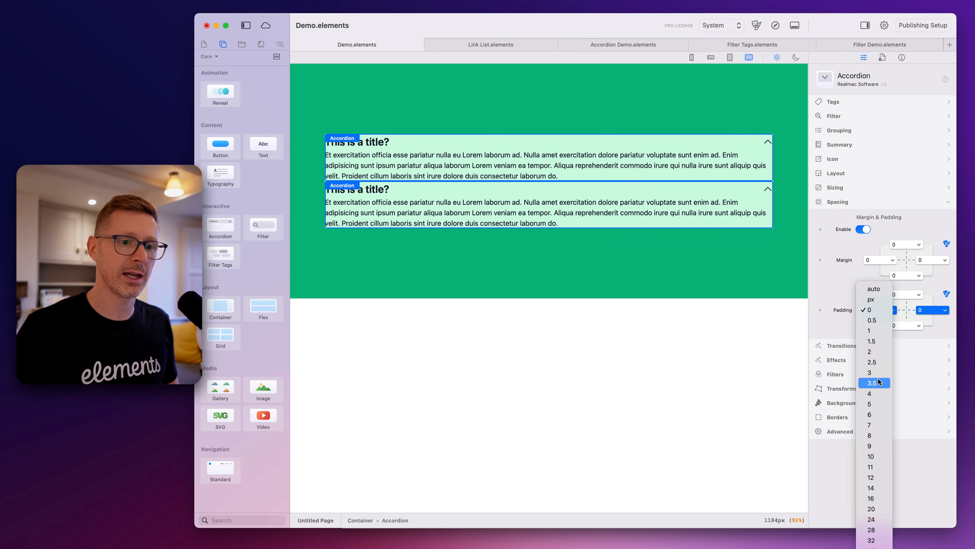
left_click(880, 373)
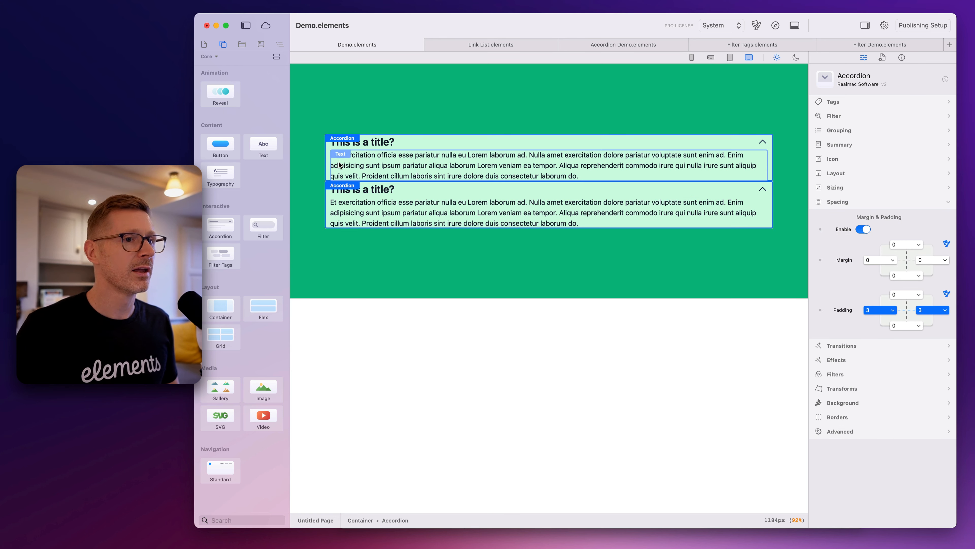
Set the top padding of both accordions to 1 and the bottom padding to 3
left_click(901, 296)
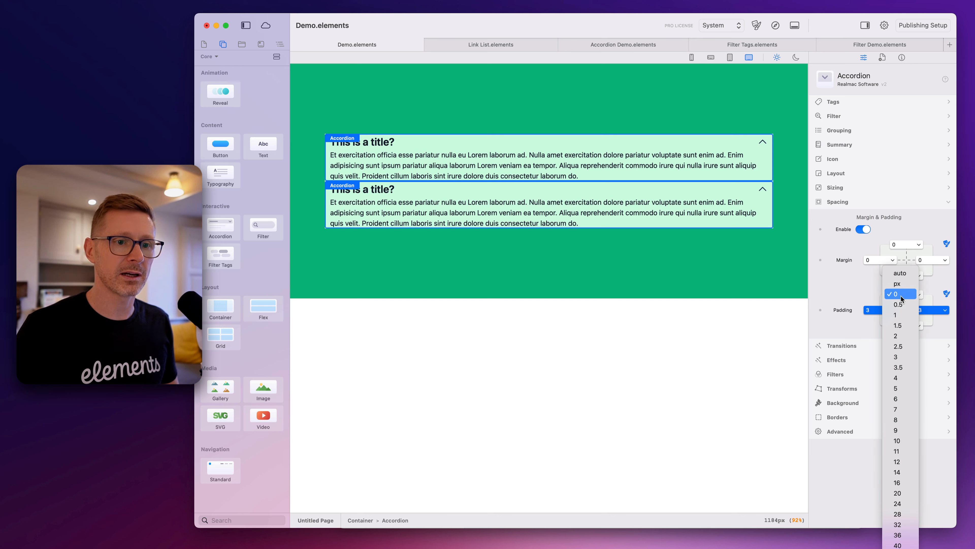
left_click(906, 314)
left_click(916, 327)
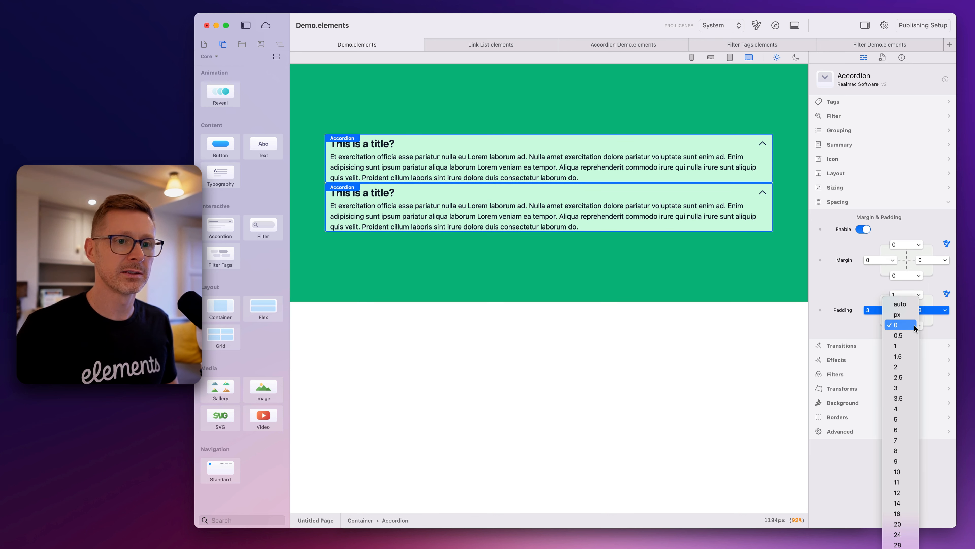
left_click(902, 387)
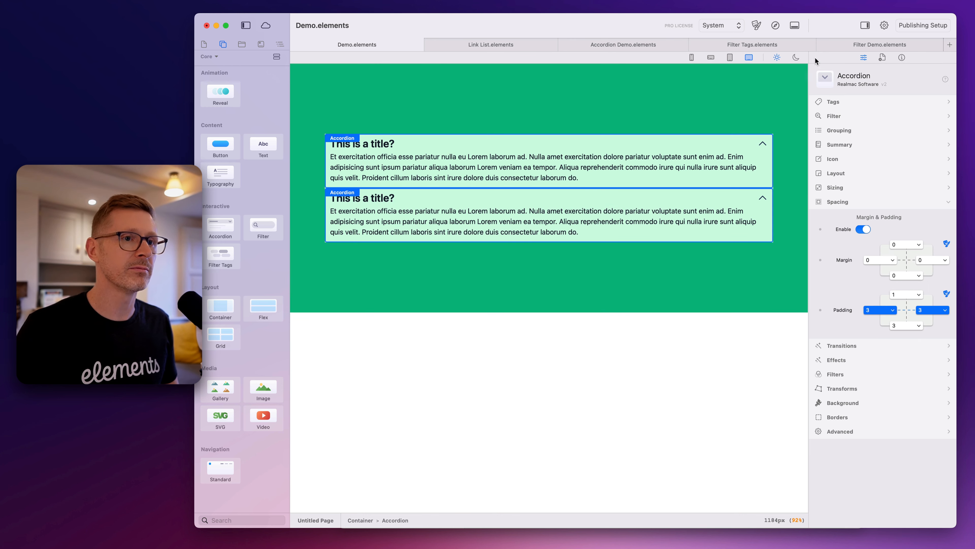
Preview the padded accordions in the browser, expanding and collapsing each, and close the preview
left_click(776, 26)
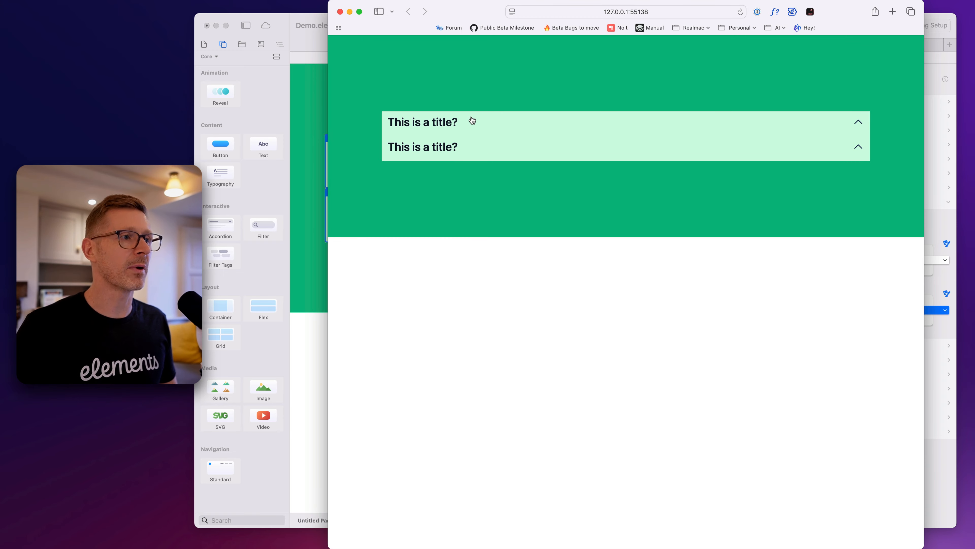
left_click(472, 120)
left_click(473, 121)
left_click(502, 154)
left_click(501, 152)
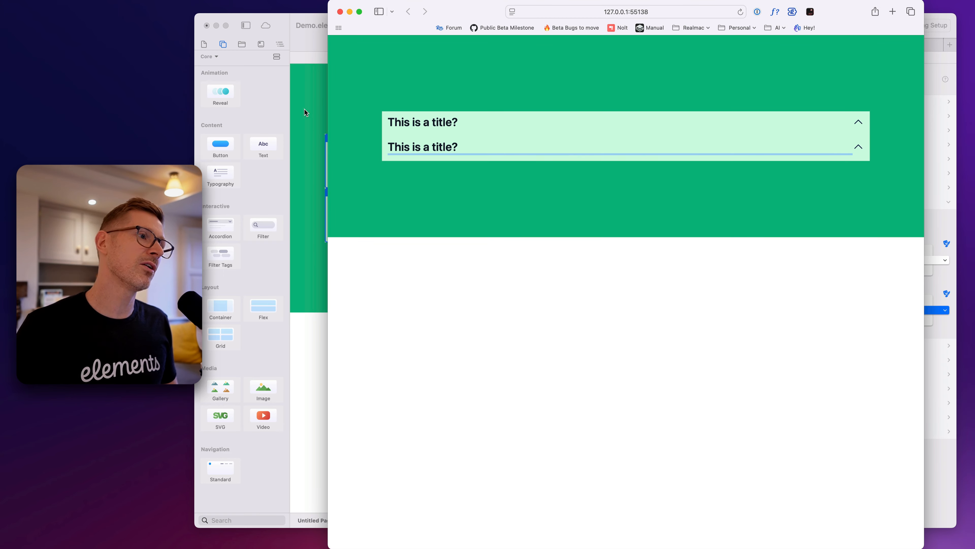
key("super+w")
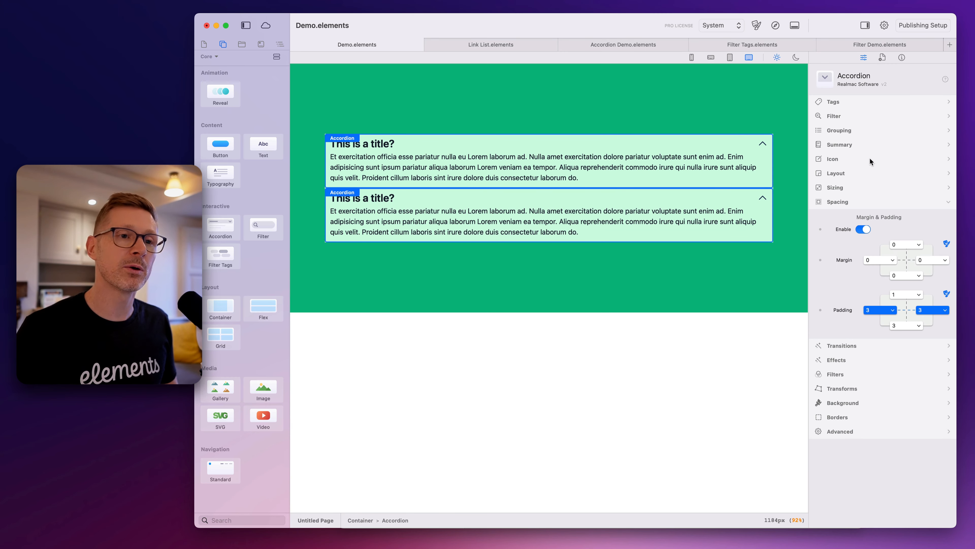
Give both accordions a bottom margin of 2 and a static border with a 2xl radius on all four corners
left_click(913, 271)
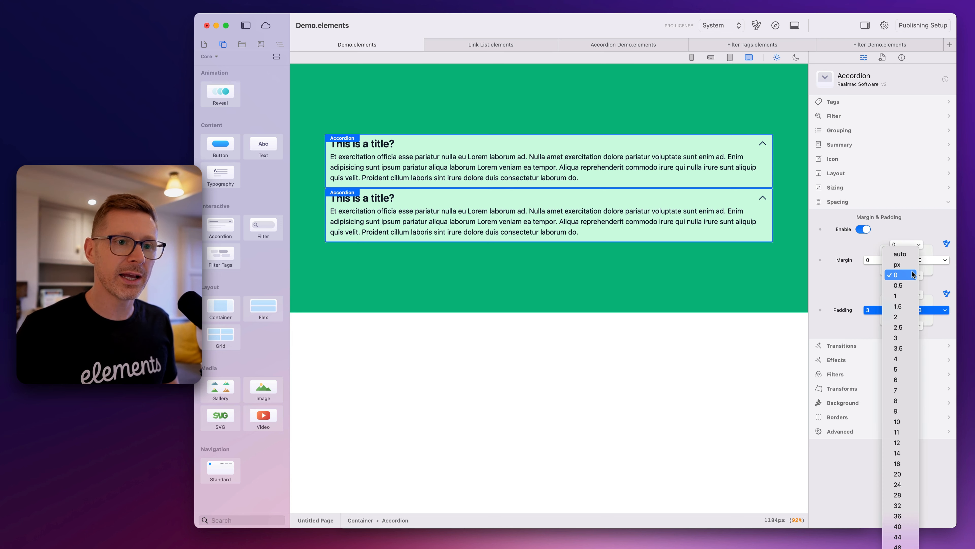
left_click(901, 317)
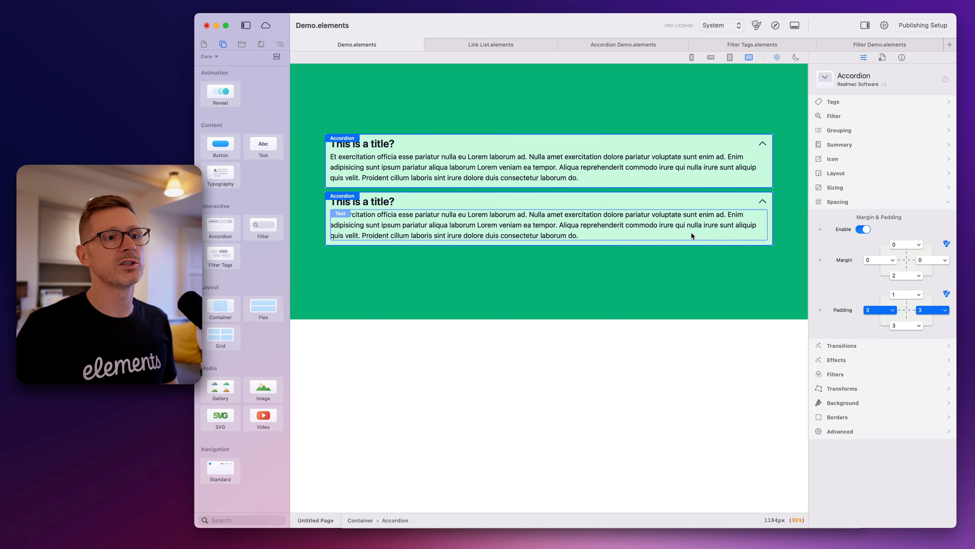
left_click(865, 418)
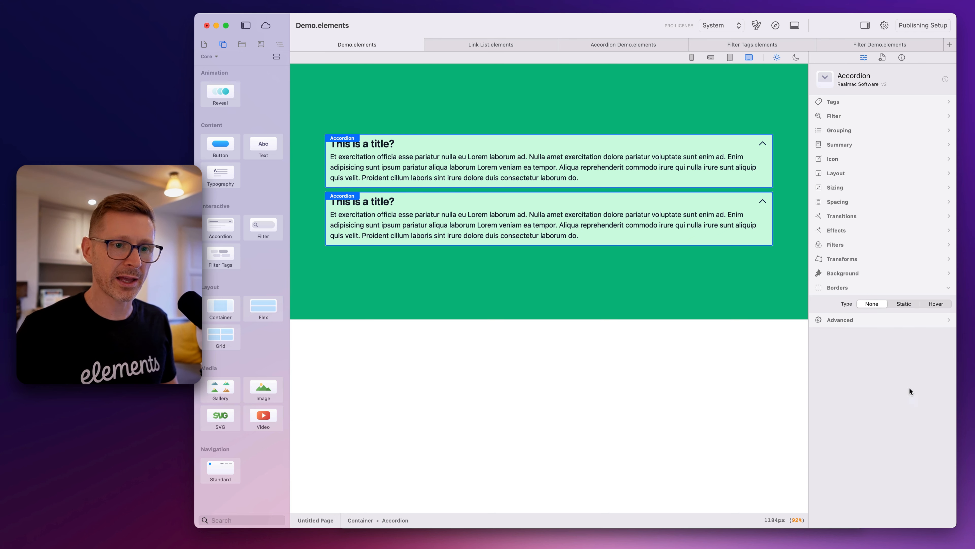
left_click(906, 304)
left_click(882, 426)
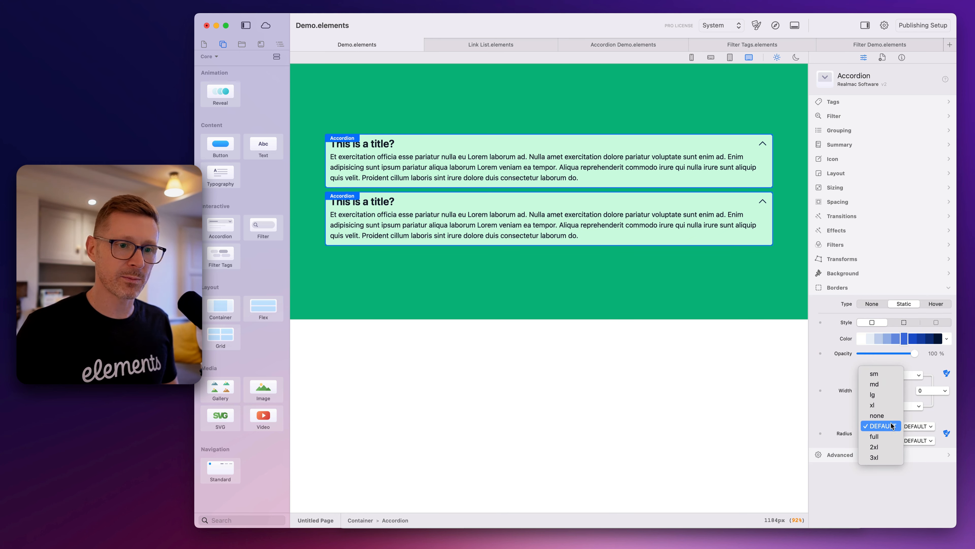
left_click(876, 447)
left_click(917, 427)
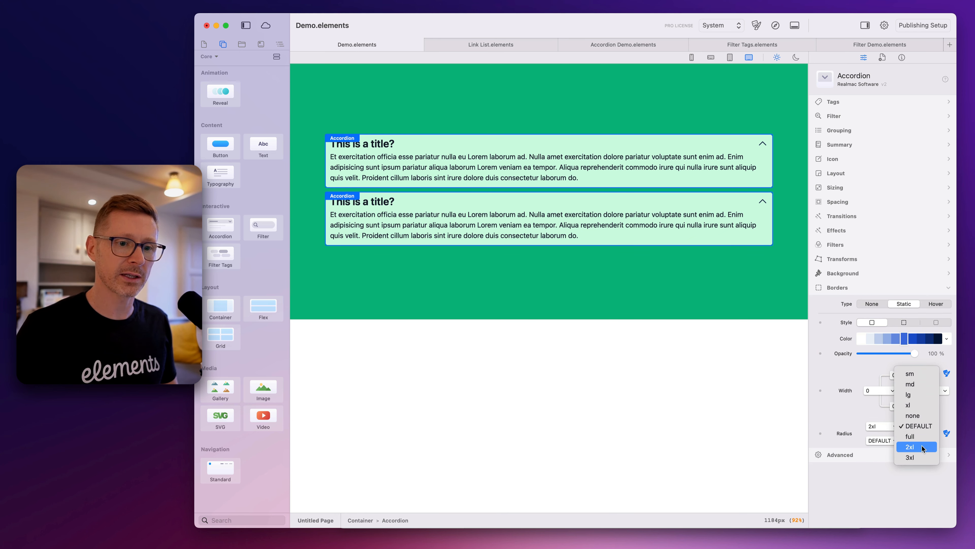
left_click(923, 447)
left_click(883, 440)
left_click(877, 461)
left_click(919, 440)
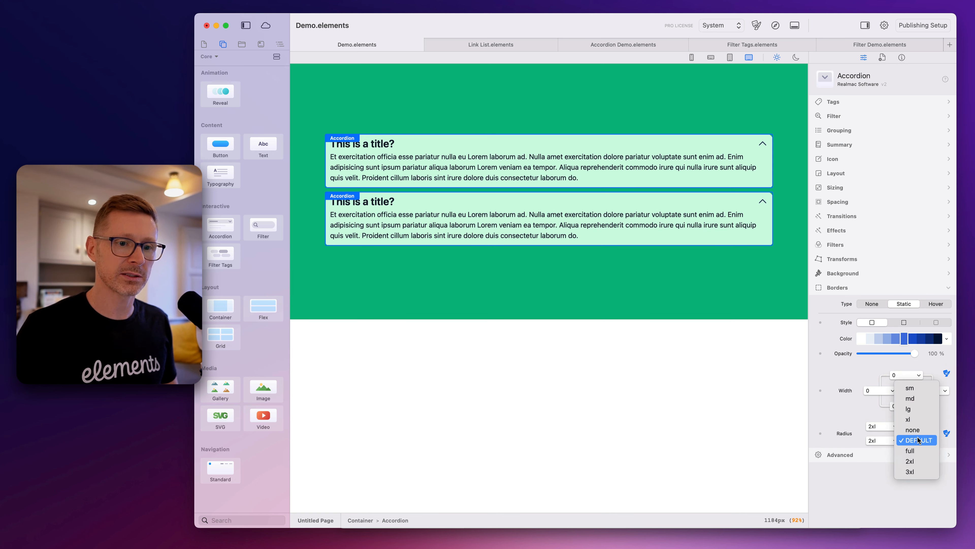
left_click(911, 461)
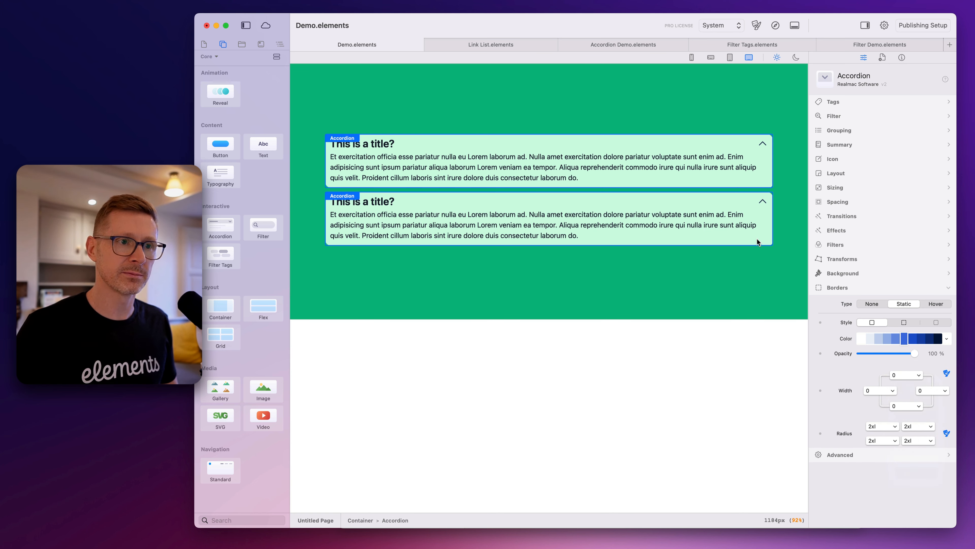
Test expanding and collapsing the rounded, spaced accordions in a browser preview and close the browser
left_click(774, 30)
left_click(640, 127)
left_click(647, 125)
left_click(656, 155)
left_click(722, 148)
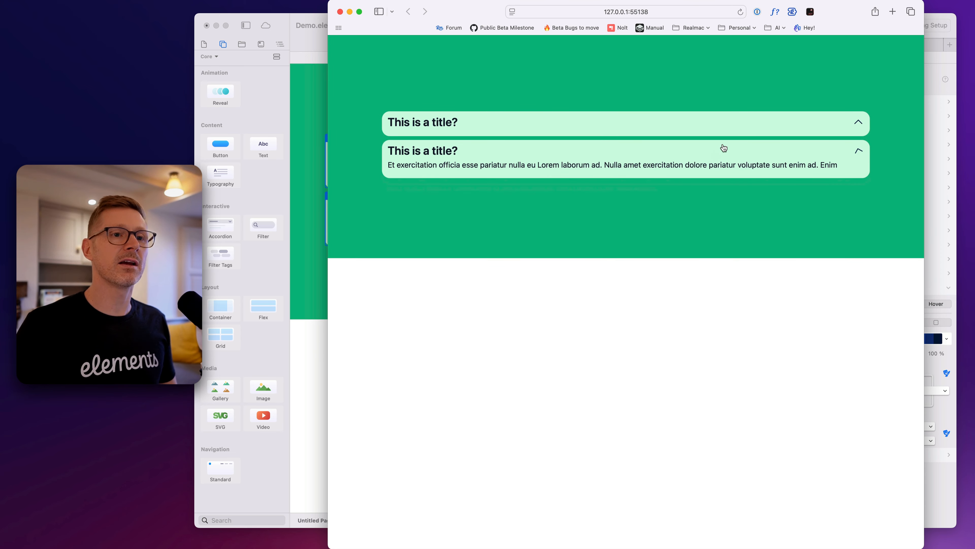
left_click(597, 125)
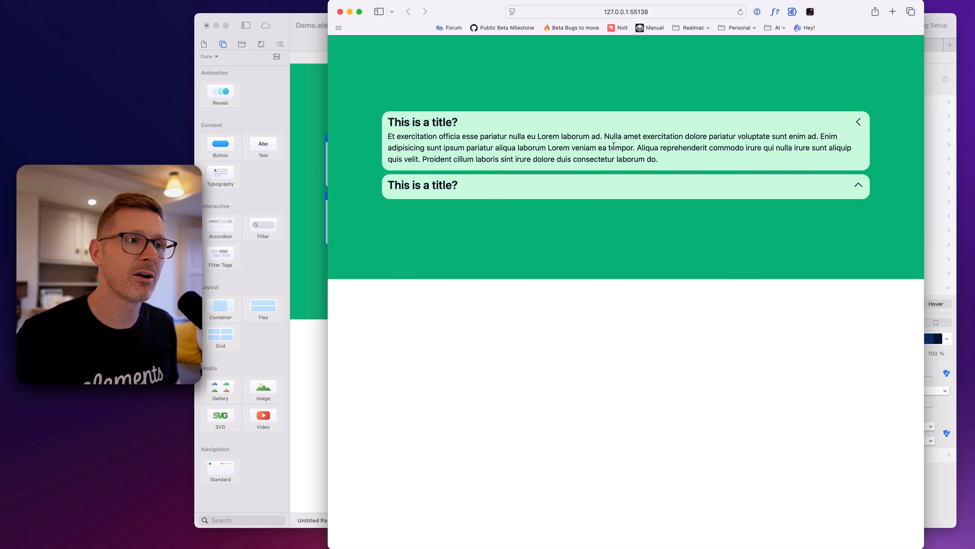
left_click(638, 131)
key("super+q")
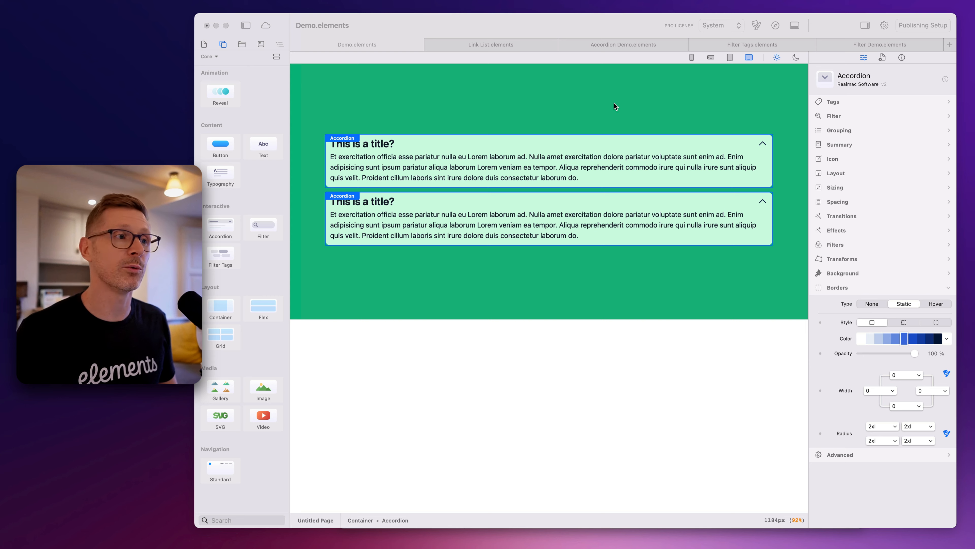
Add a Filter component above the accordions and retitle the second accordion "This is another accordion"
left_click(542, 123)
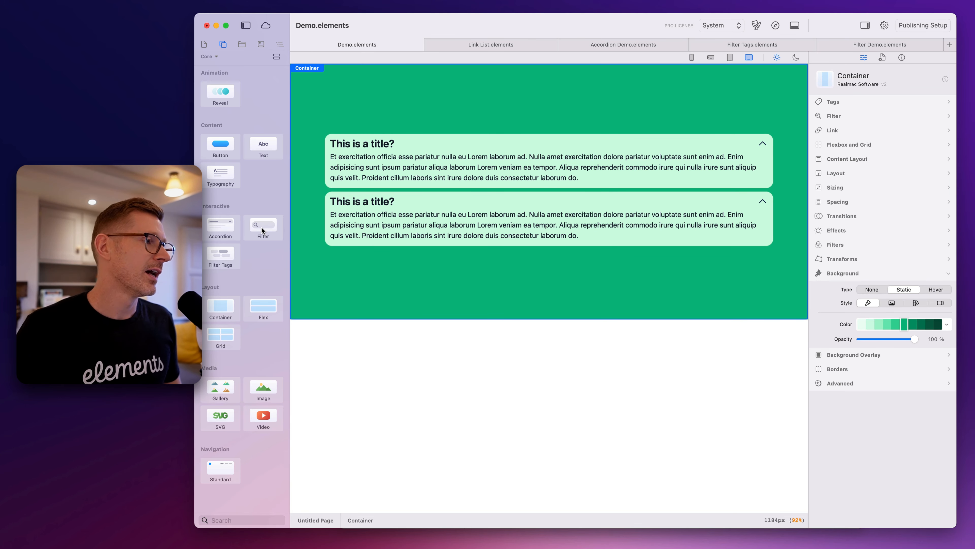
left_click_drag(261, 227, 585, 122)
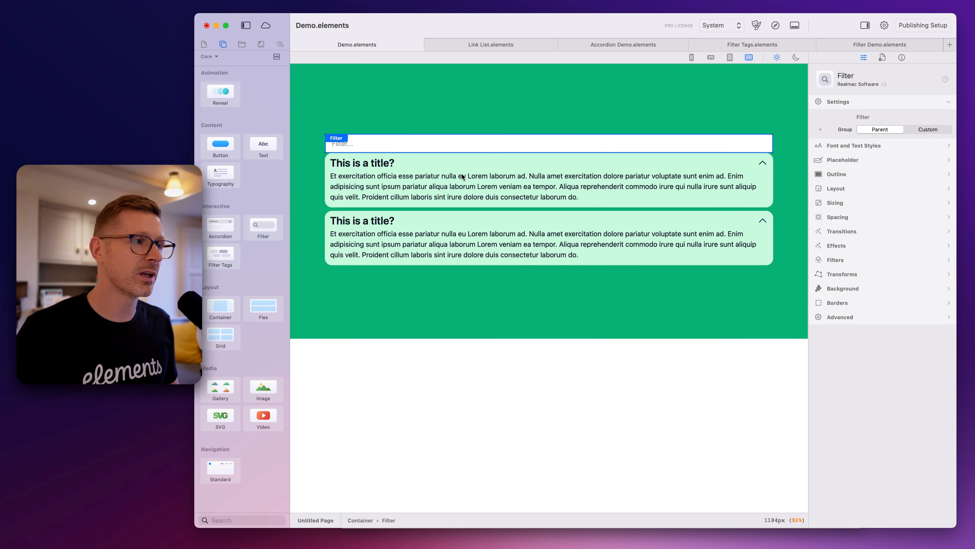
double_click(379, 226)
type("This is another")
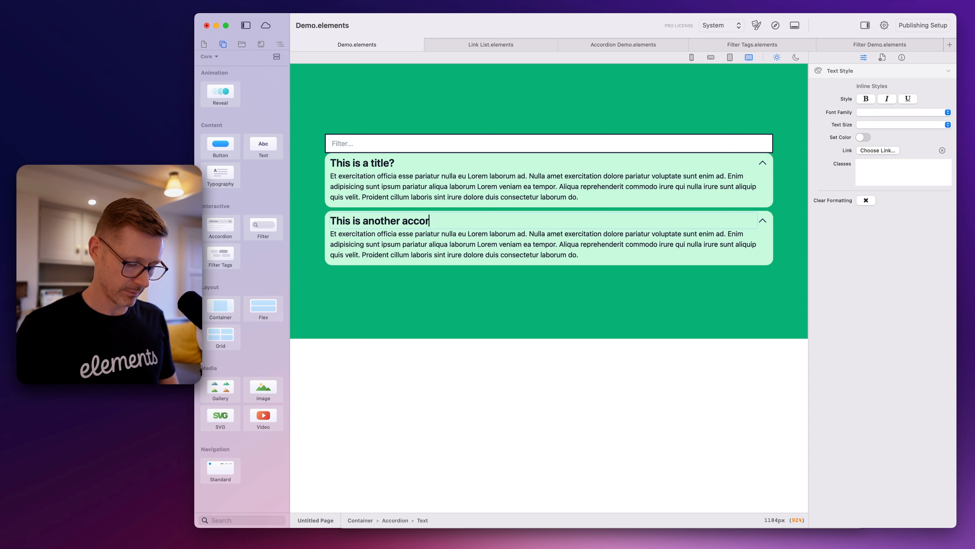
left_click(417, 182)
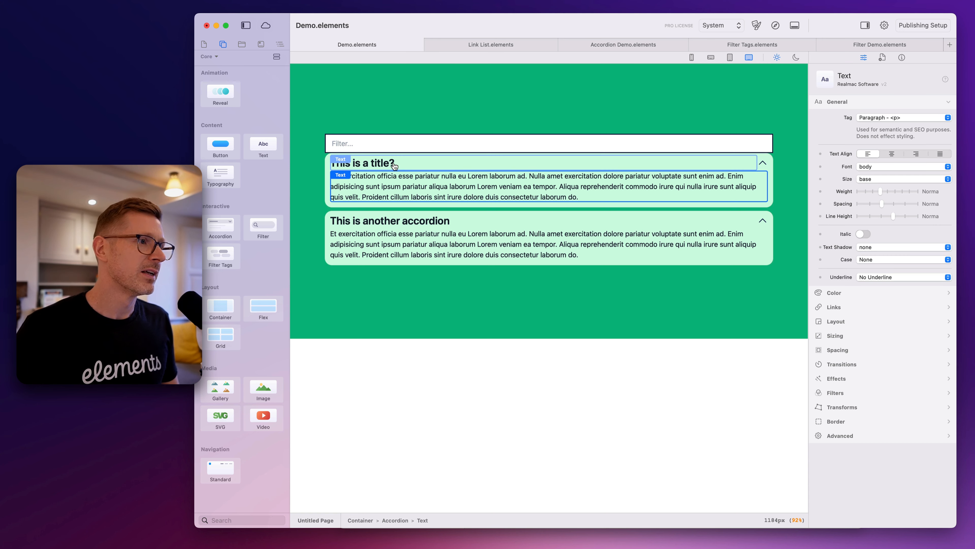
Examine the page outline to see how the filter and both accordions are nested in the container, collapsing the accordion branches
left_click(397, 143)
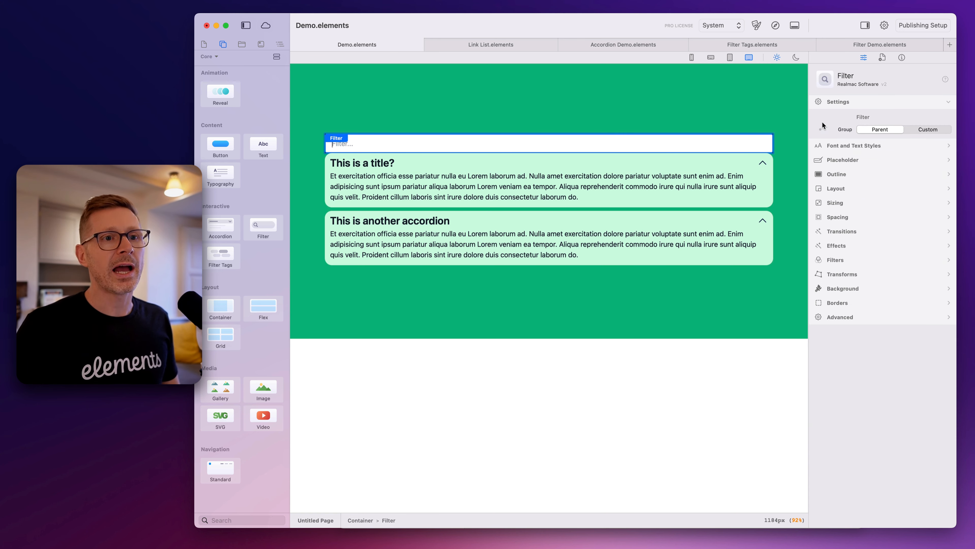
left_click(345, 103)
left_click(279, 46)
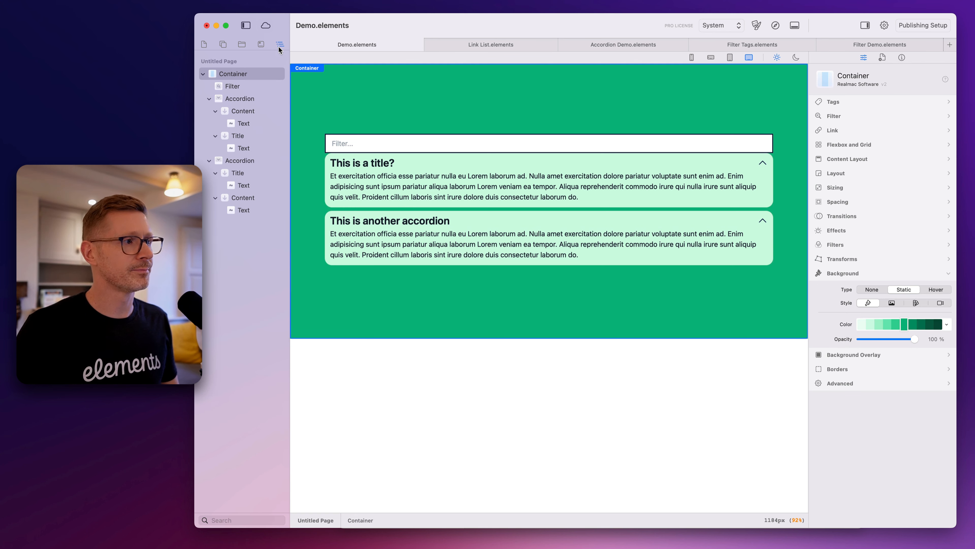
left_click(209, 98)
left_click(210, 111)
left_click(240, 107)
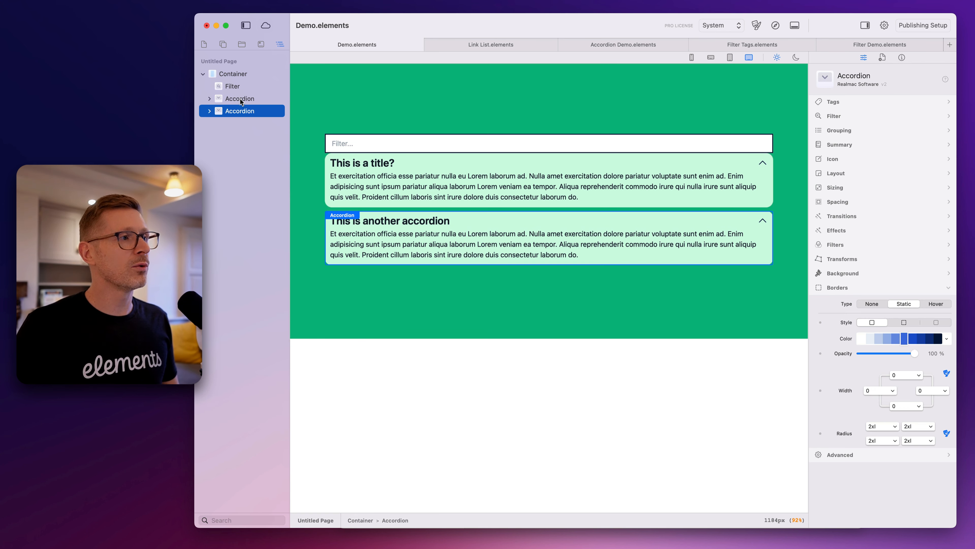
left_click(242, 84)
left_click(243, 75)
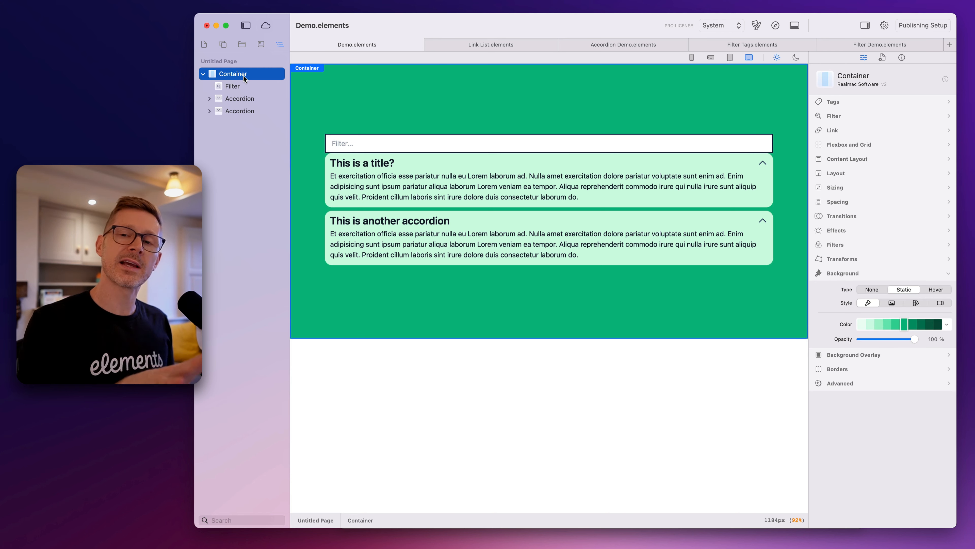
Enable filtering on the first accordion below the filter field
left_click(549, 146)
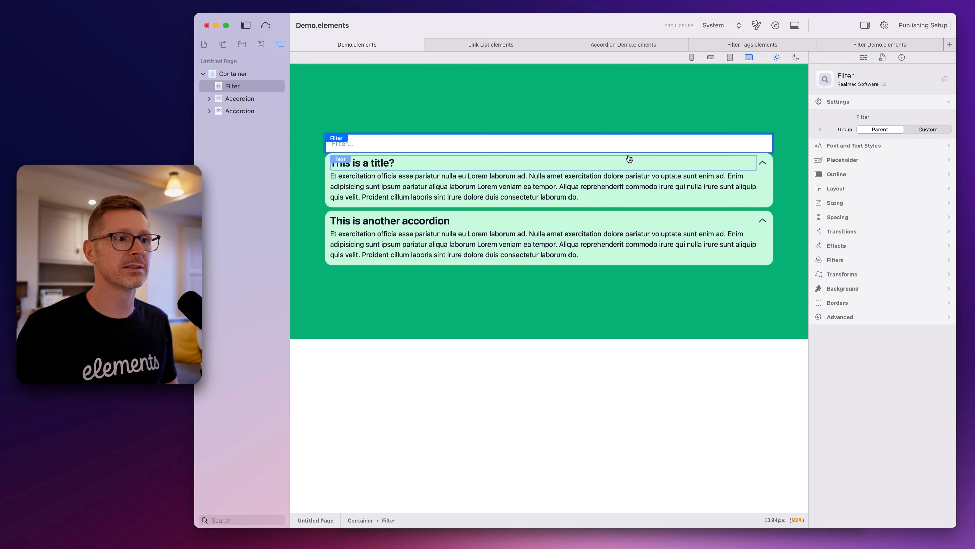
left_click(768, 159)
left_click(862, 148)
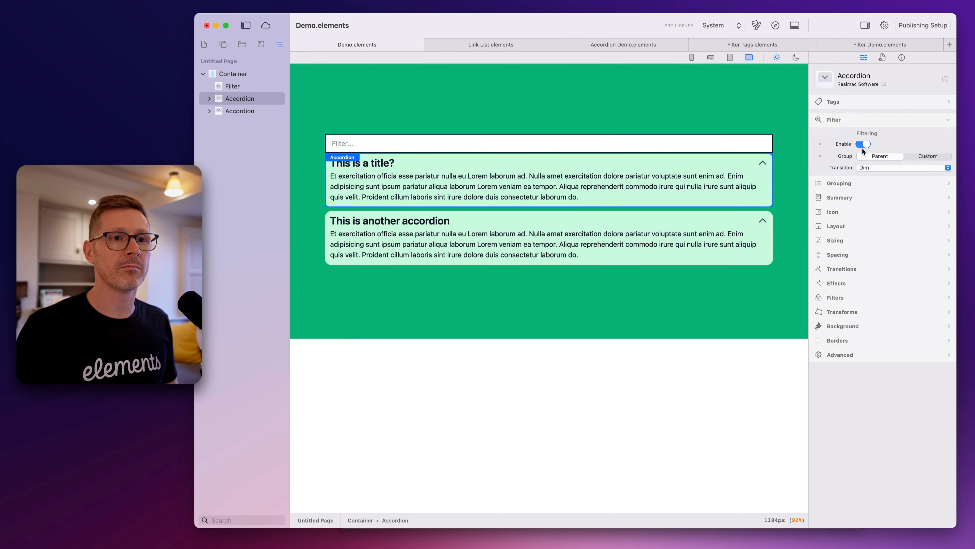
left_click(769, 129)
Preview the page in the browser, test the filter field with "title" and "anoth", clear it and return to Elements
left_click(780, 28)
left_click(594, 111)
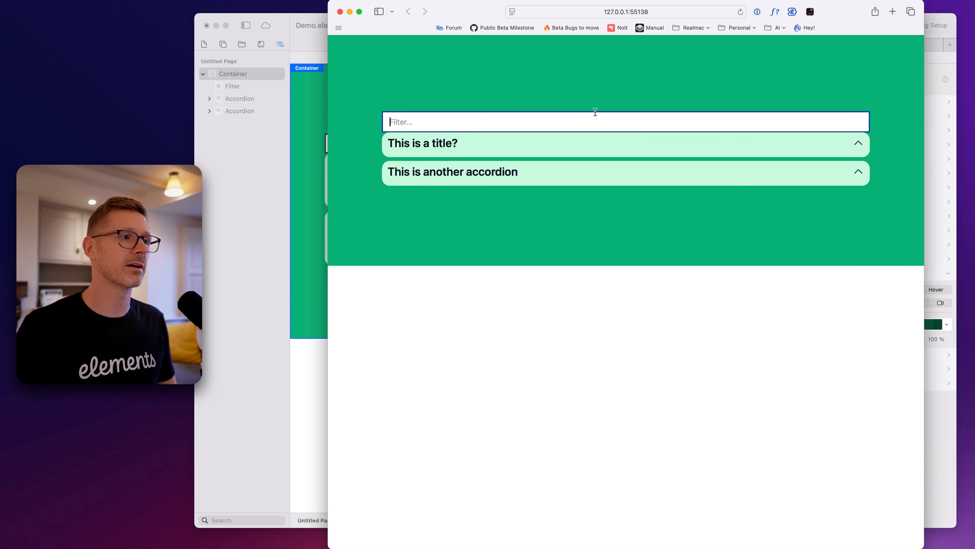
type("title")
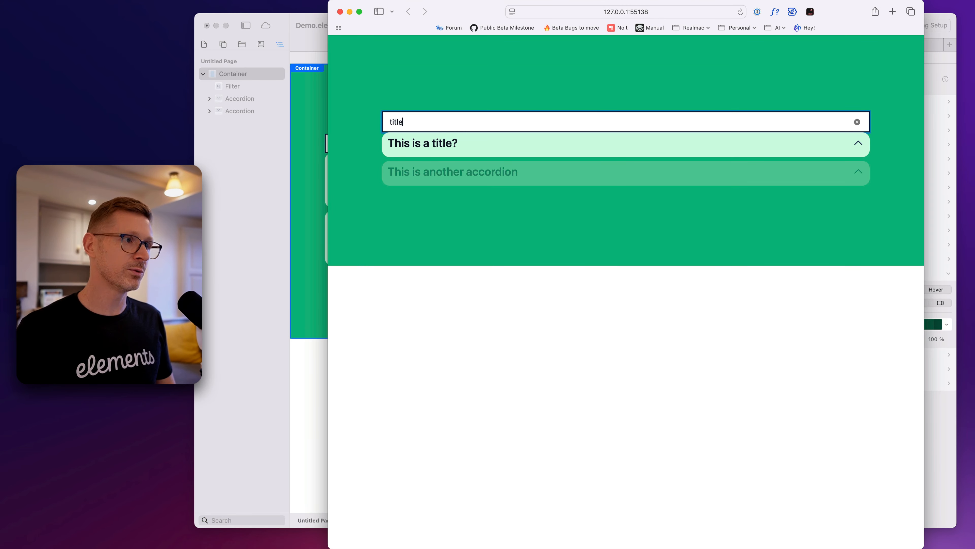
key("super+a")
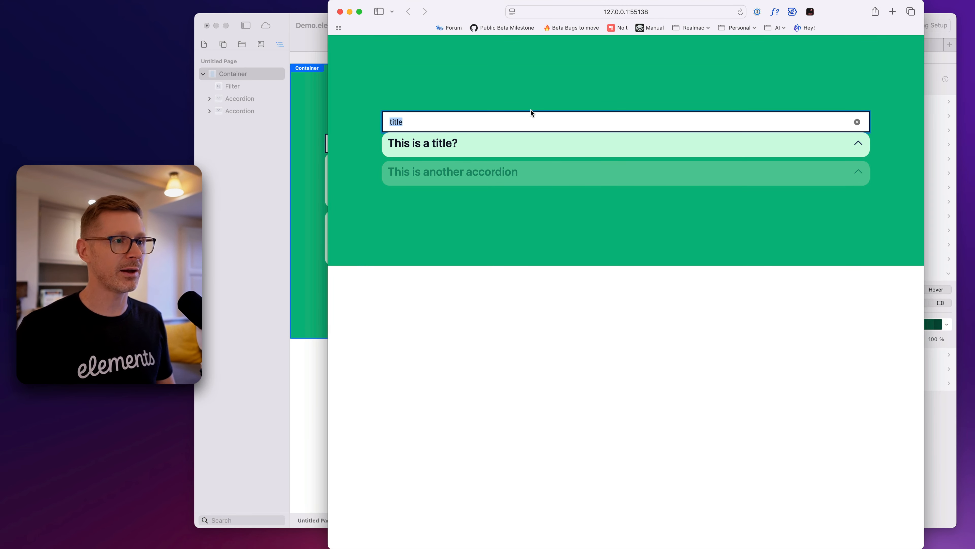
key("BackSpace")
type("anoth")
key("super+a")
key("BackSpace")
key("super+Tab")
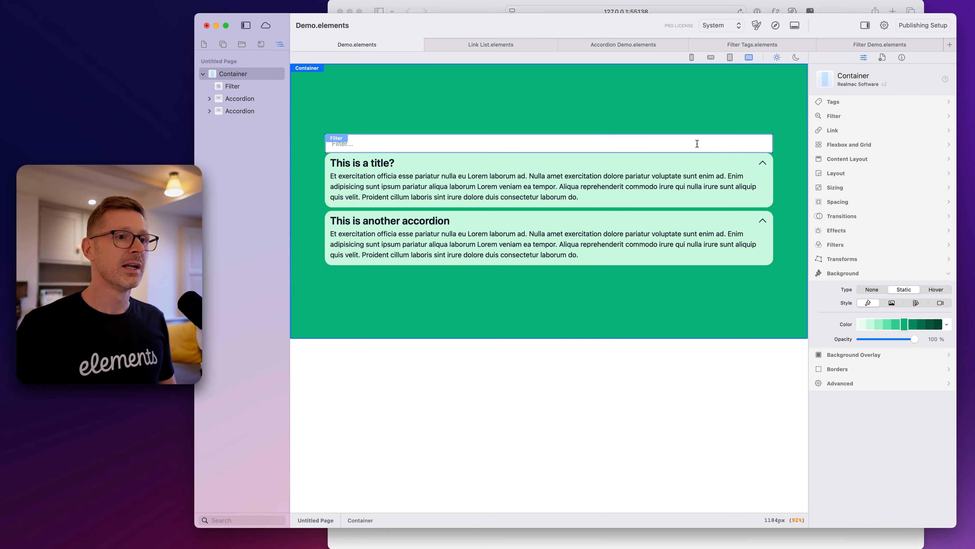
Set the filter transition of both accordions to Slide
left_click(767, 158)
left_click(766, 217, "shift")
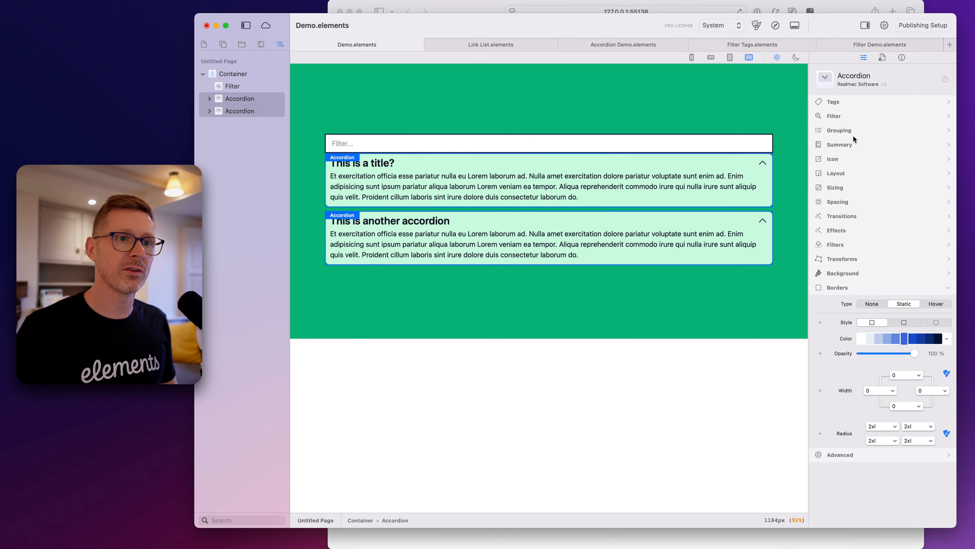
left_click(847, 114)
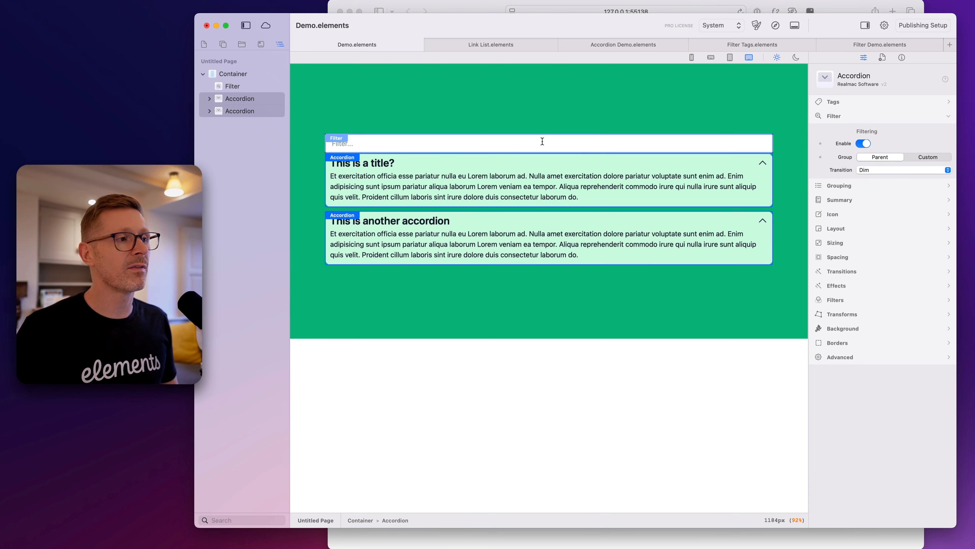
left_click(869, 170)
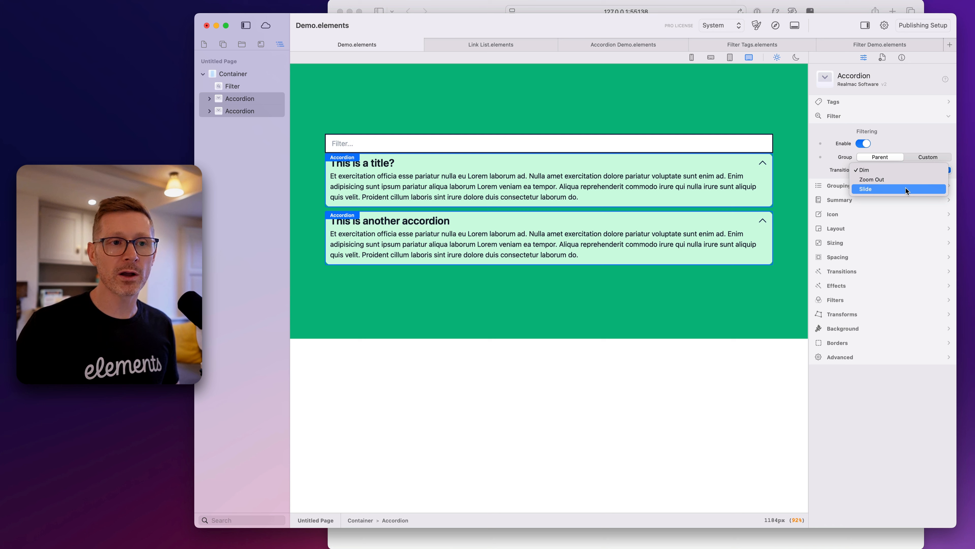
left_click(917, 187)
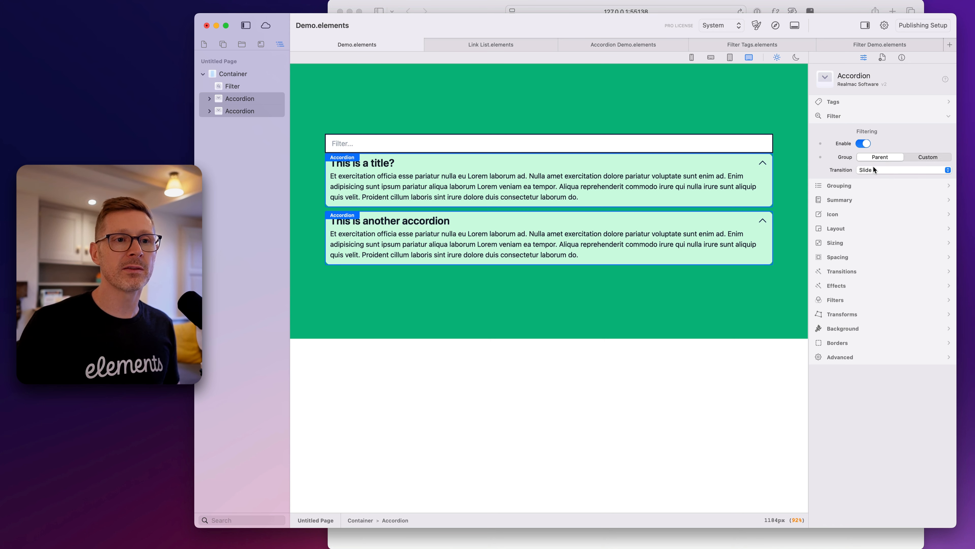
Test the Slide transition in the browser preview by filtering for "title", "accor" and "an"
left_click(777, 26)
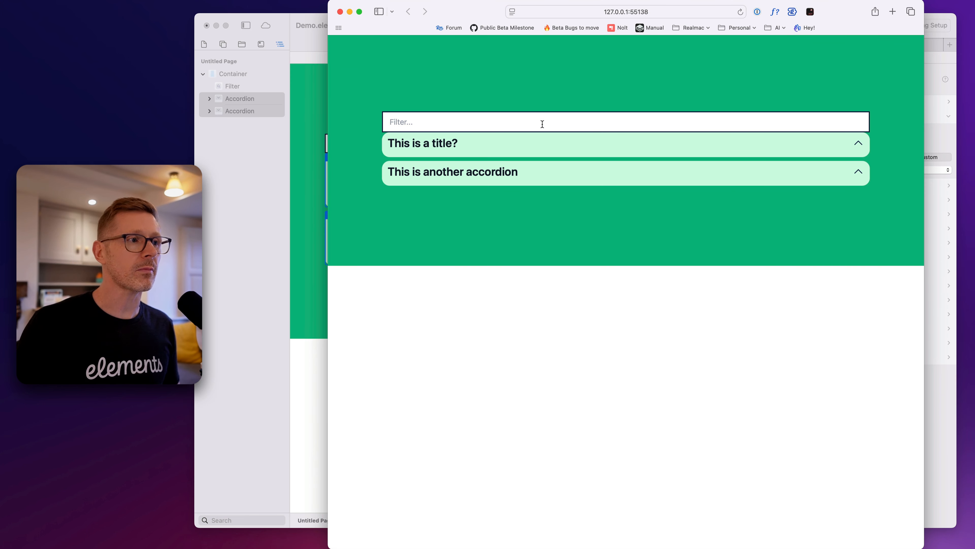
left_click(499, 117)
type("title")
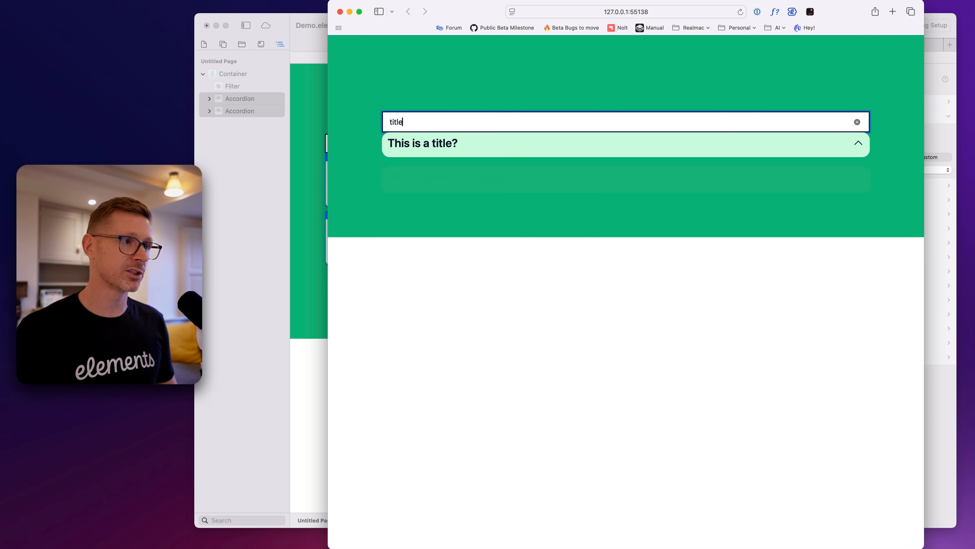
key("super+a")
key("BackSpace")
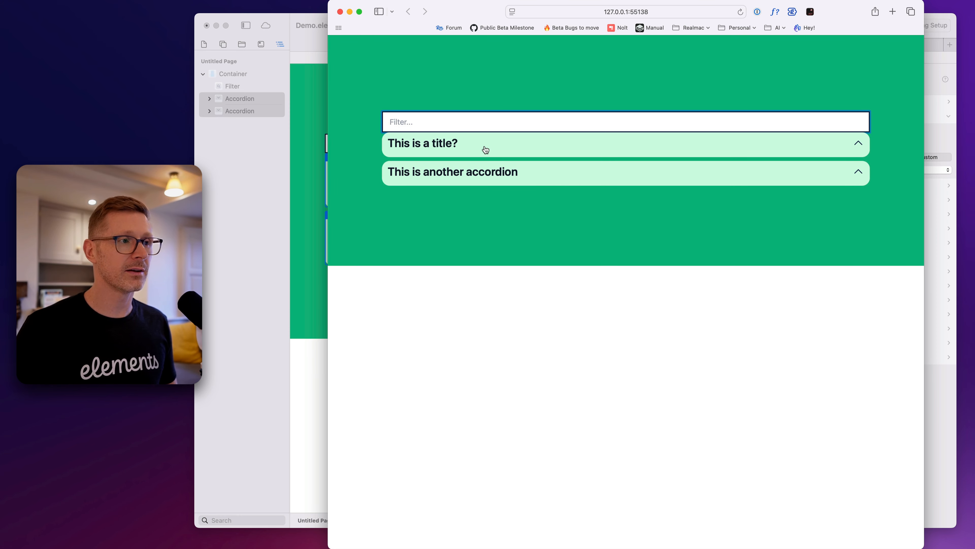
type("accor")
key("super+a")
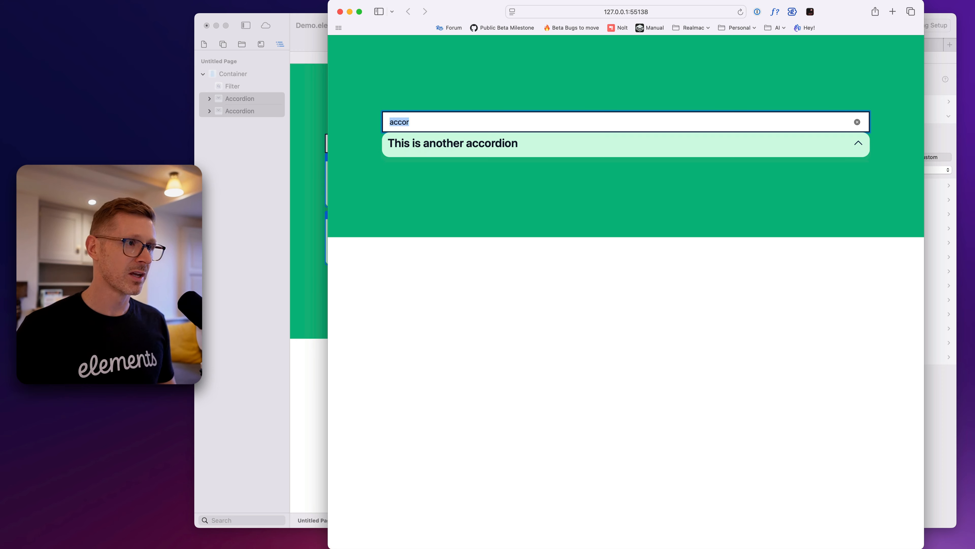
type("an")
key("BackSpace")
key("BackSpace")
Repeat the filter test with "tit" and "title", clear the field and close the browser preview
type("titl")
key("BackSpace")
key("BackSpace")
type("t")
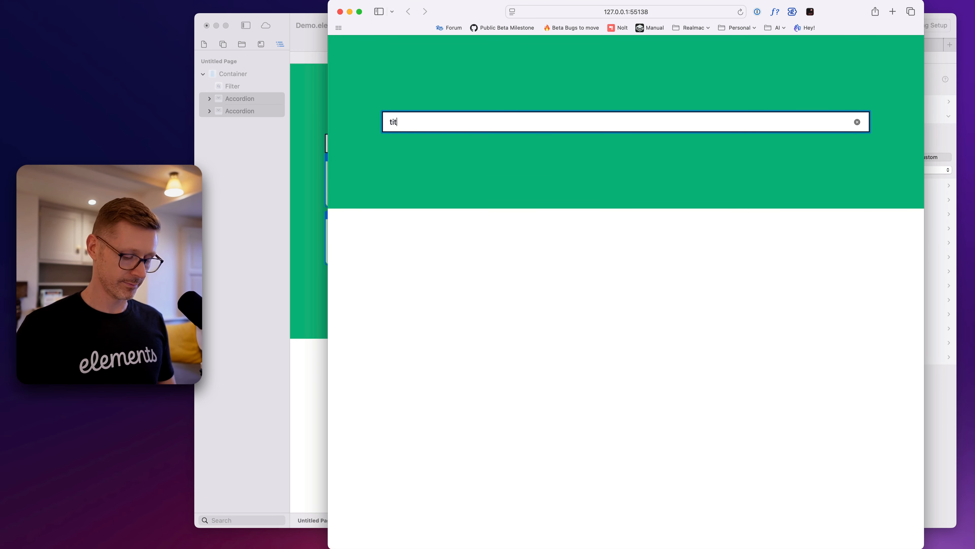
key("super+a")
key("BackSpace")
type("title")
key("super+a")
key("BackSpace")
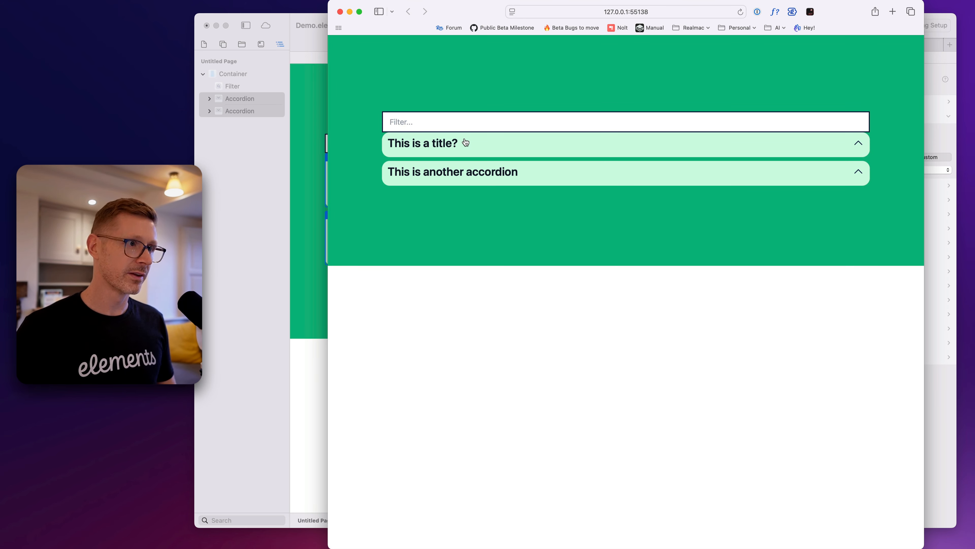
left_click(505, 125)
type("tit")
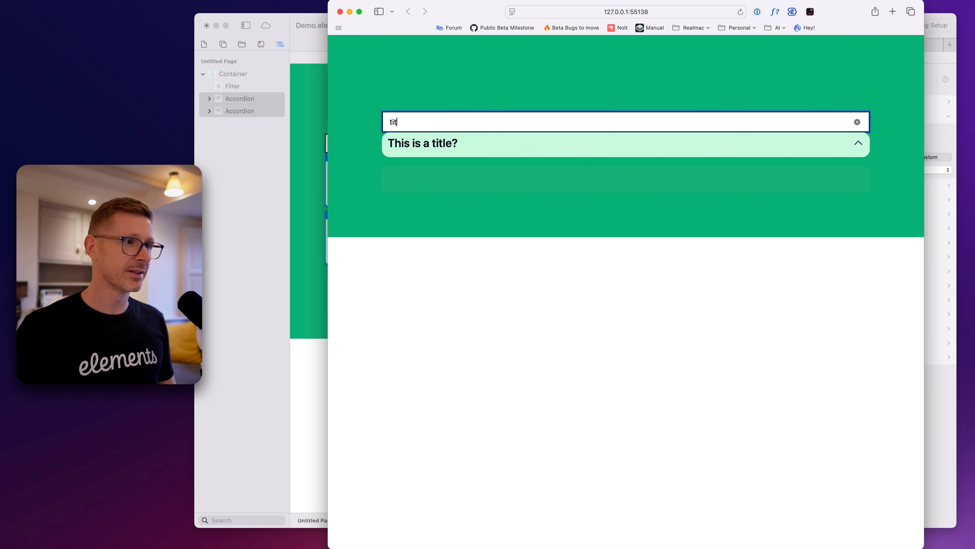
key("BackSpace")
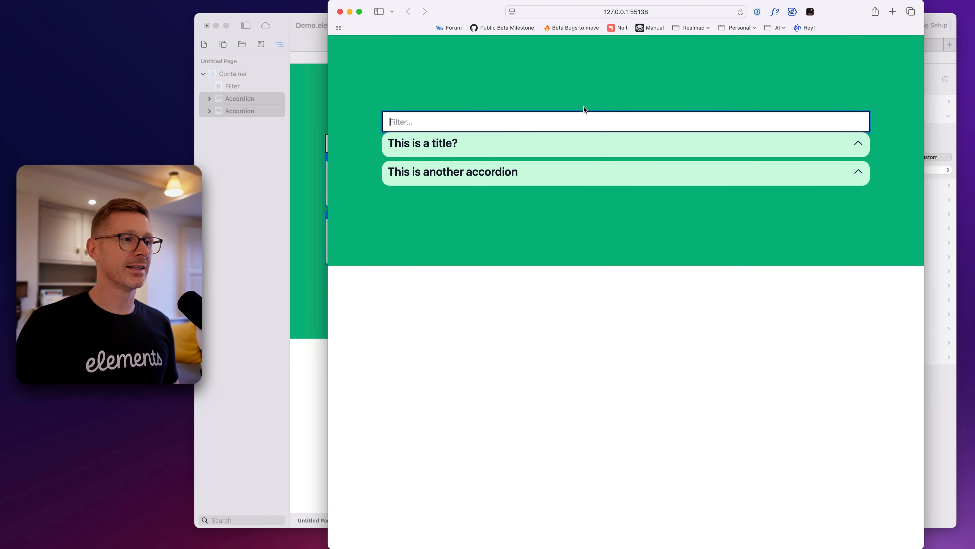
key("super+w")
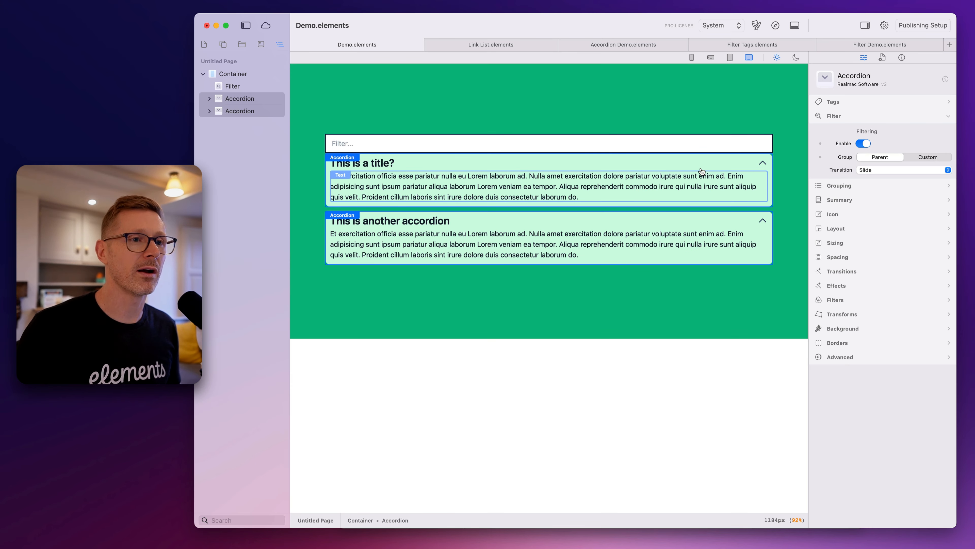
Set the Filter component's bottom margin to 2 to separate it from the first accordion
left_click(702, 140)
left_click(850, 215)
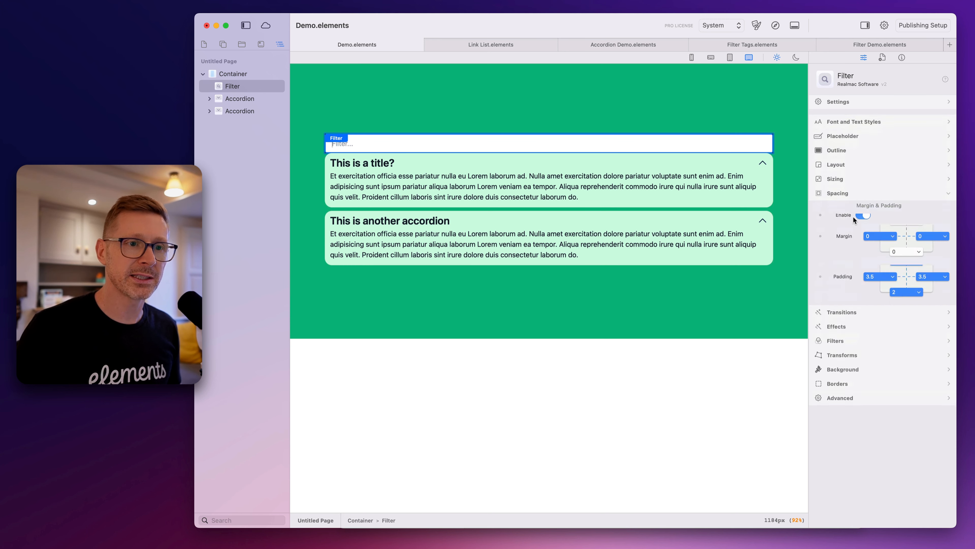
left_click(907, 259)
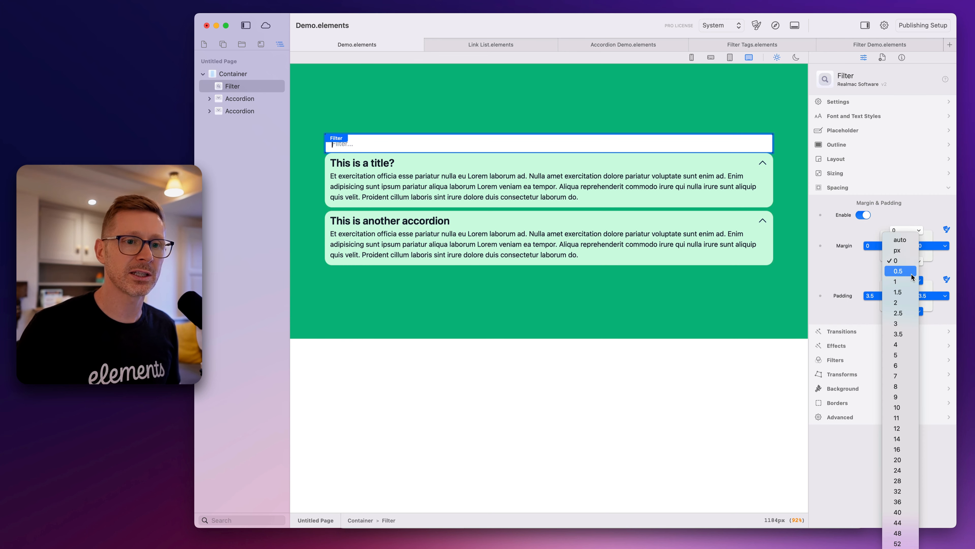
left_click(911, 305)
left_click(658, 121)
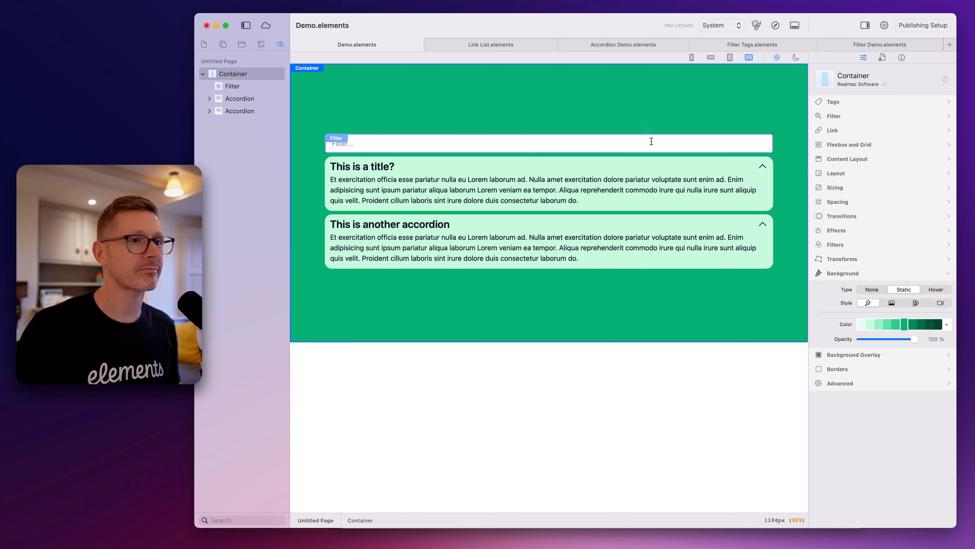
Round all four corners of the Filter component's border with a 2xl radius
left_click(654, 144)
left_click(727, 132)
left_click(740, 143)
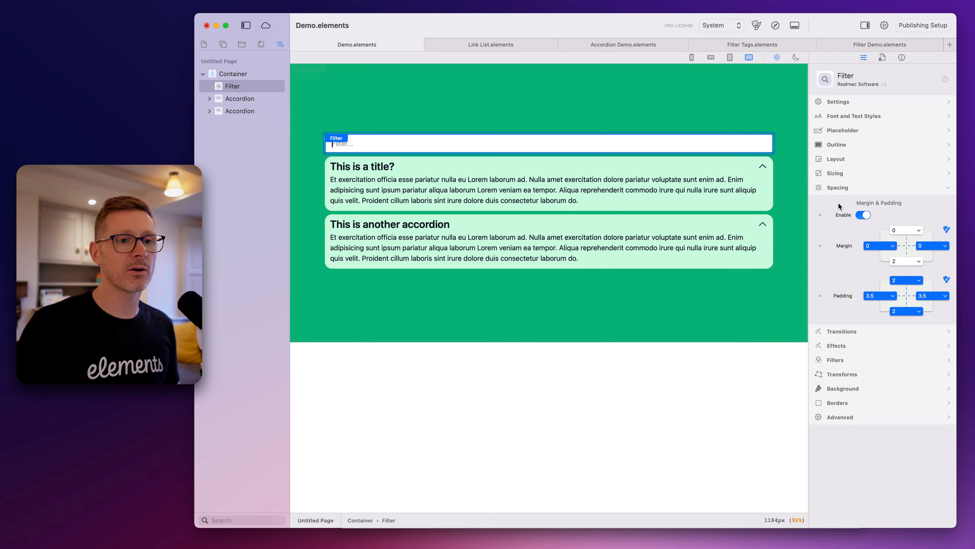
left_click(860, 403)
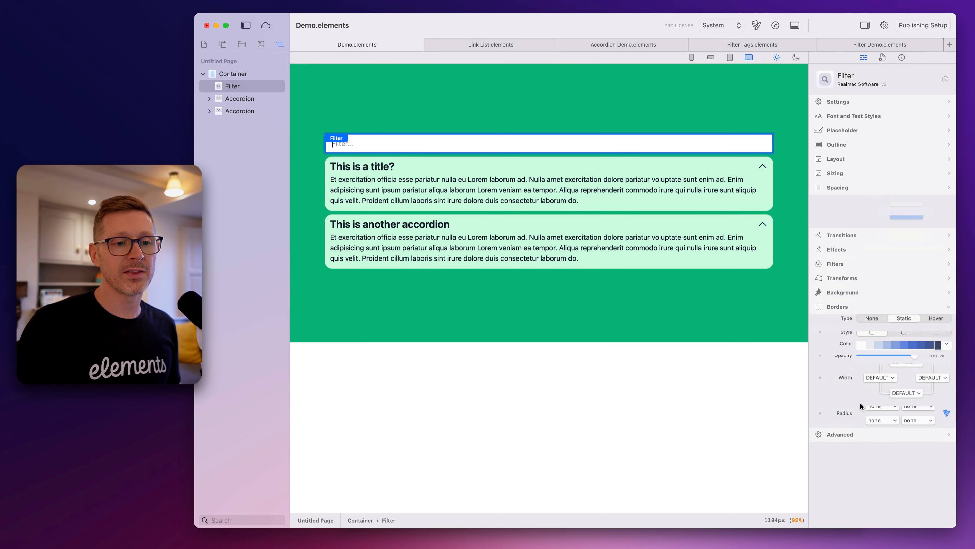
left_click(879, 412)
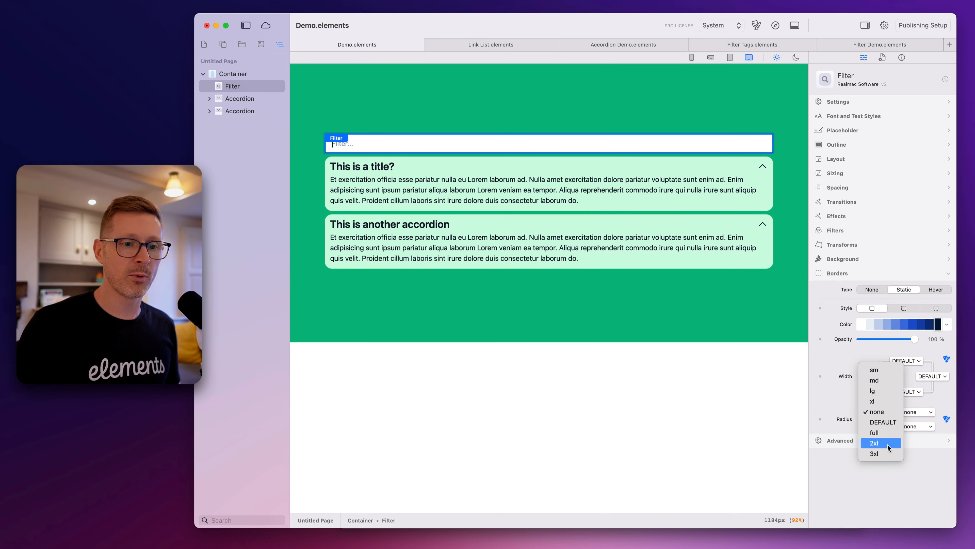
left_click(888, 444)
left_click(918, 412)
left_click(914, 443)
left_click(885, 429)
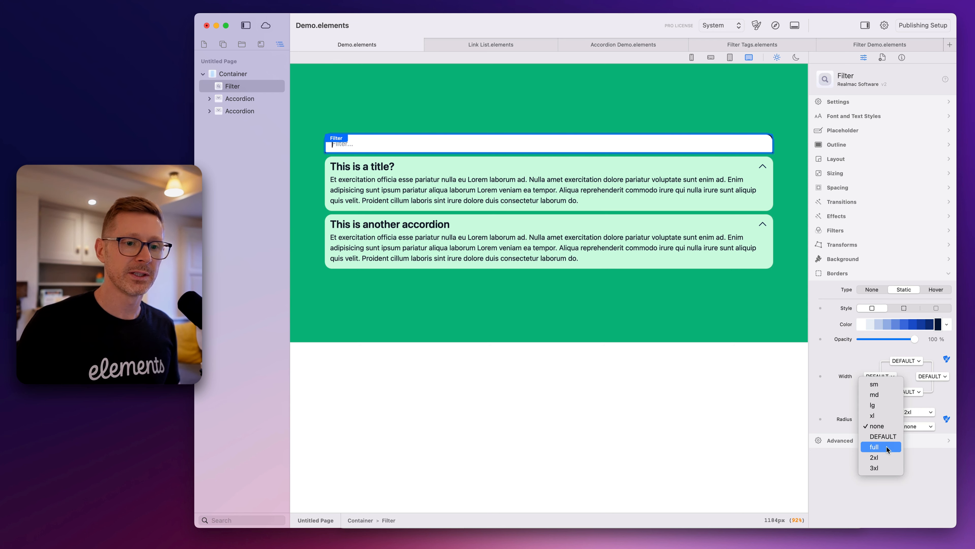
left_click(889, 457)
left_click(918, 425)
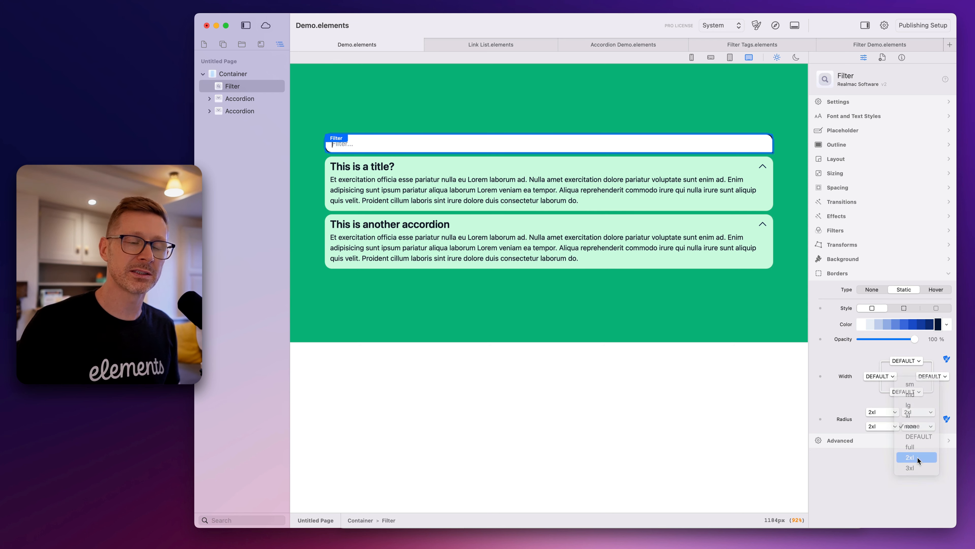
left_click(918, 457)
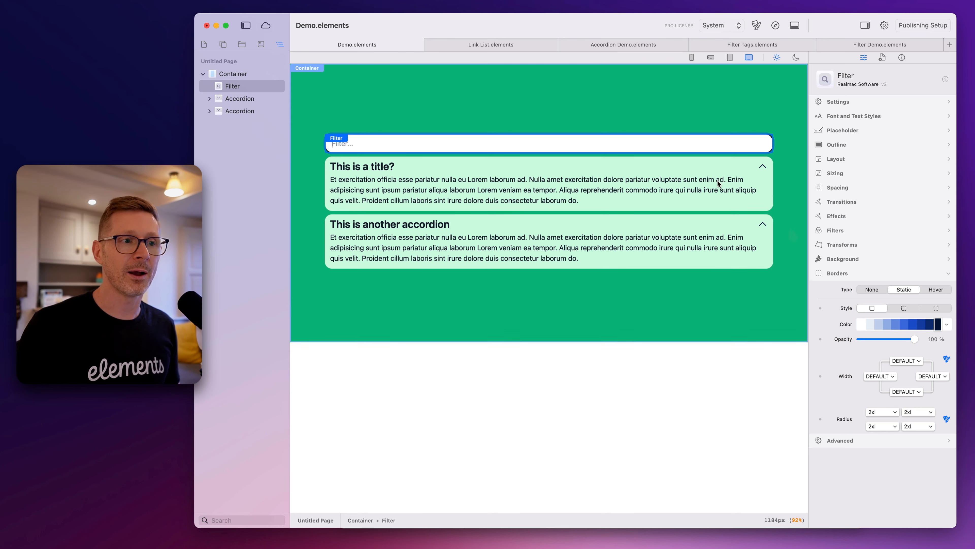
Change the Filter component's border color to a dark emerald shade
left_click(947, 324)
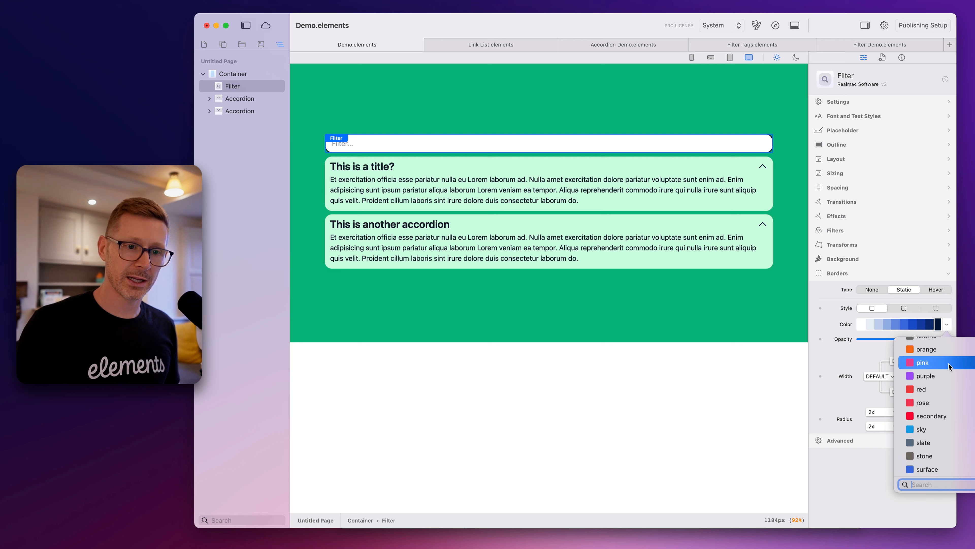
scroll(949, 380, "up", 5)
left_click(933, 415)
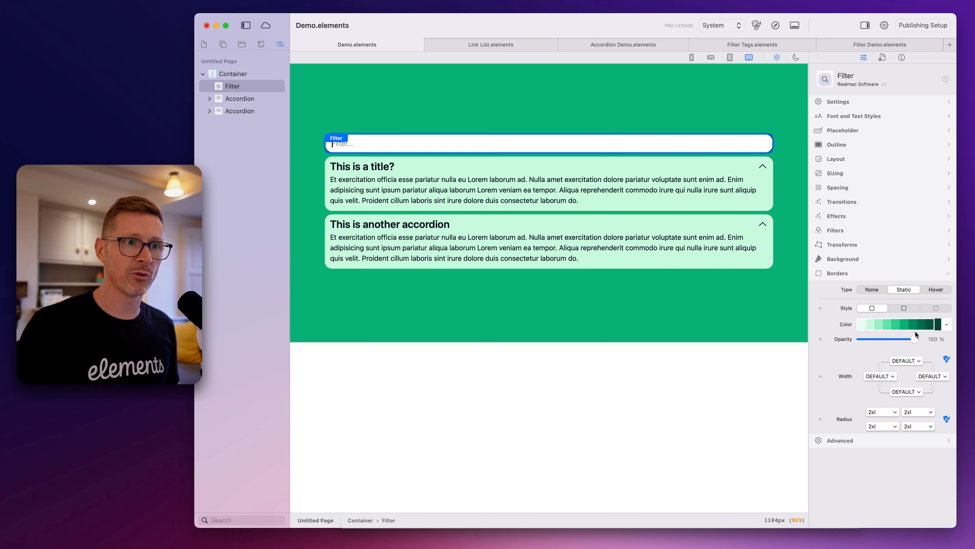
left_click(921, 325)
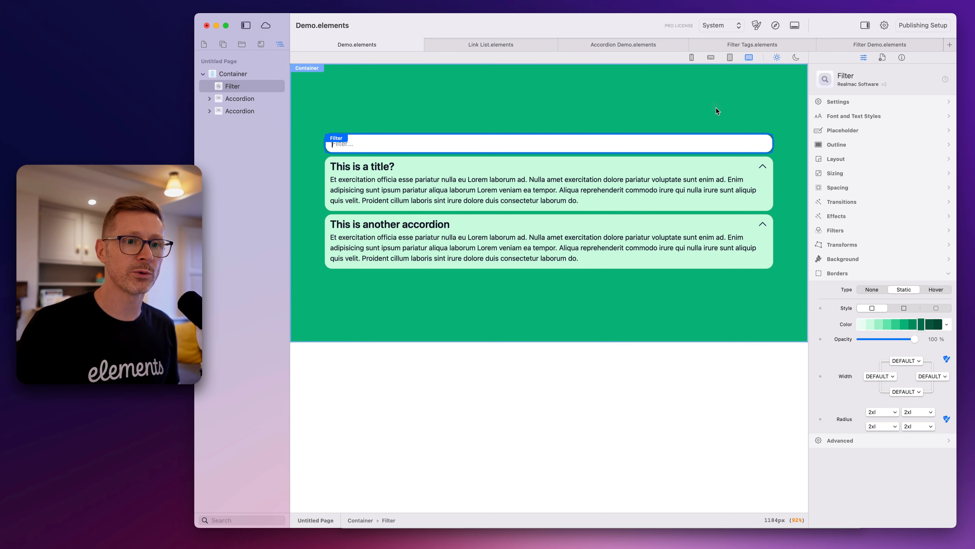
left_click(719, 116)
Give the Filter component a static background in the darkest emerald shade
left_click(755, 148)
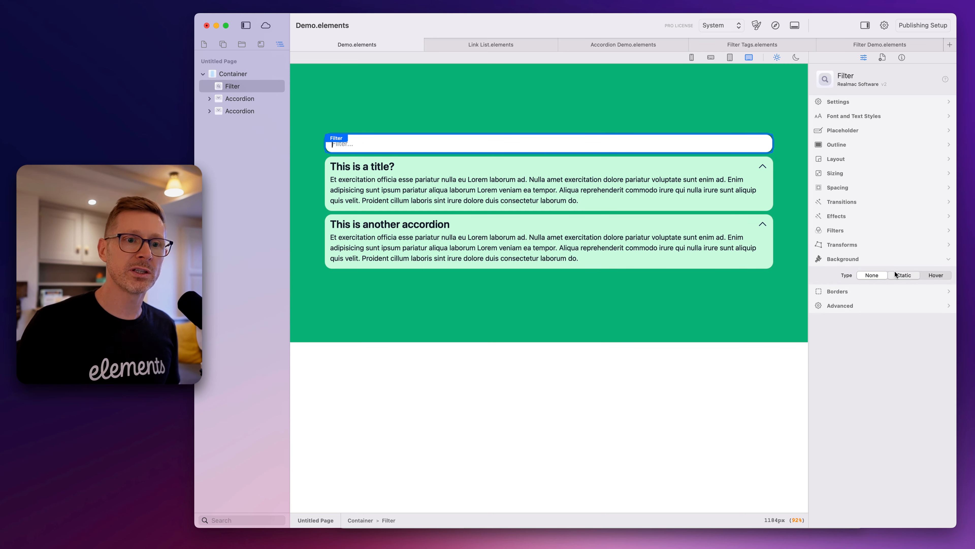
left_click(895, 274)
left_click(948, 309)
type("em")
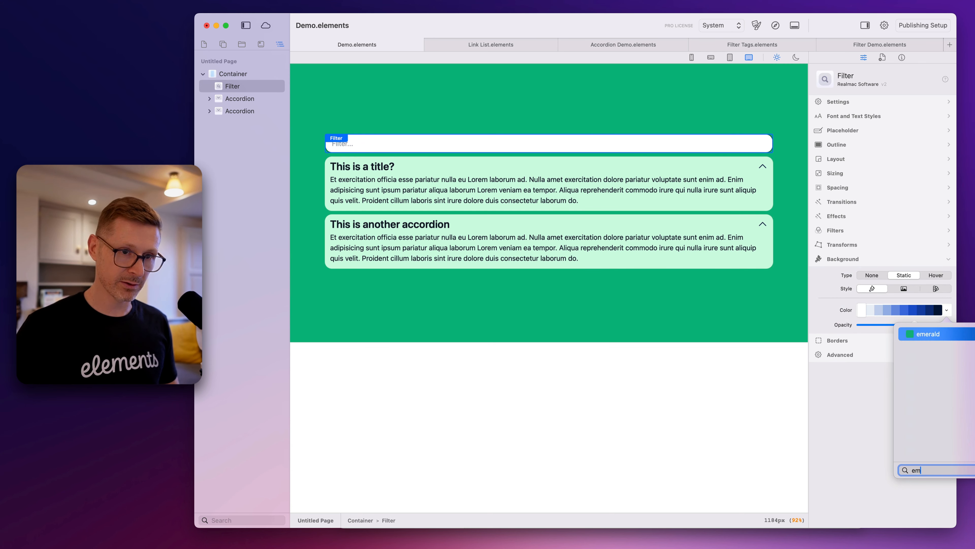
key("Return")
left_click(896, 310)
left_click(914, 312)
left_click(936, 311)
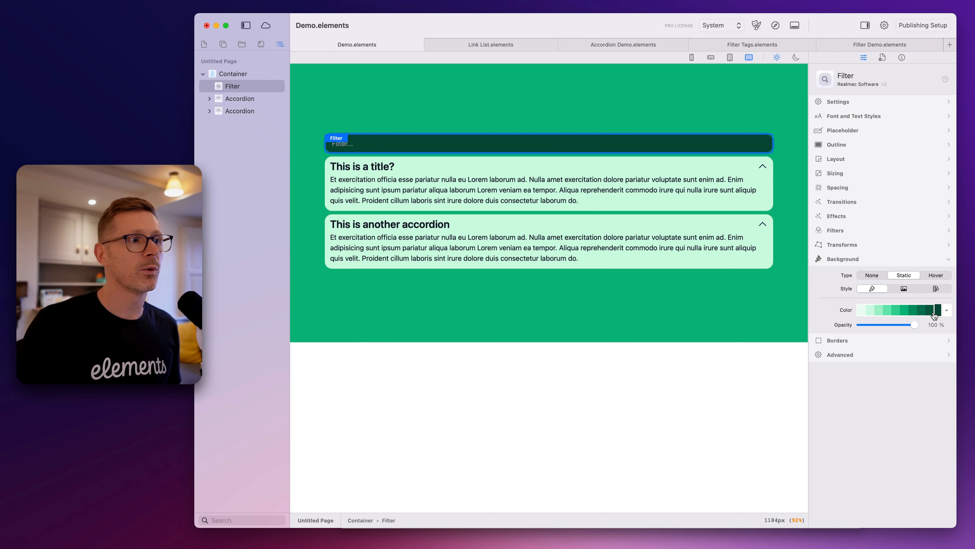
left_click(933, 313)
left_click(937, 311)
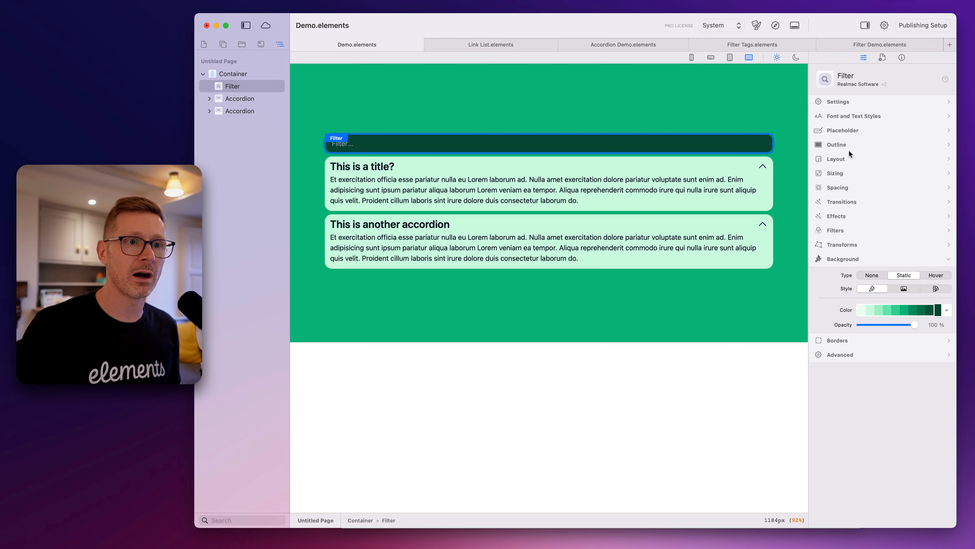
Set the Filter component's placeholder text color to a medium-dark emerald green shade
left_click(850, 130)
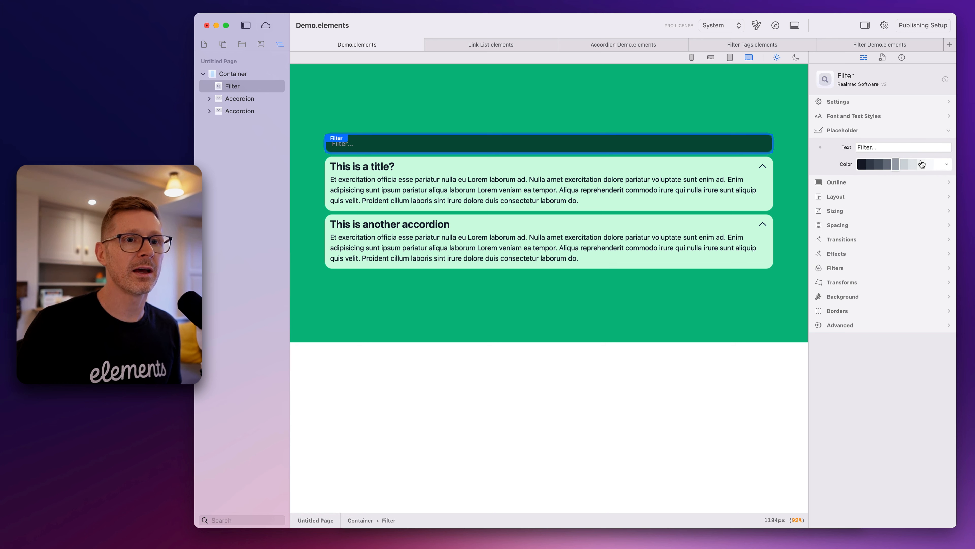
left_click(949, 163)
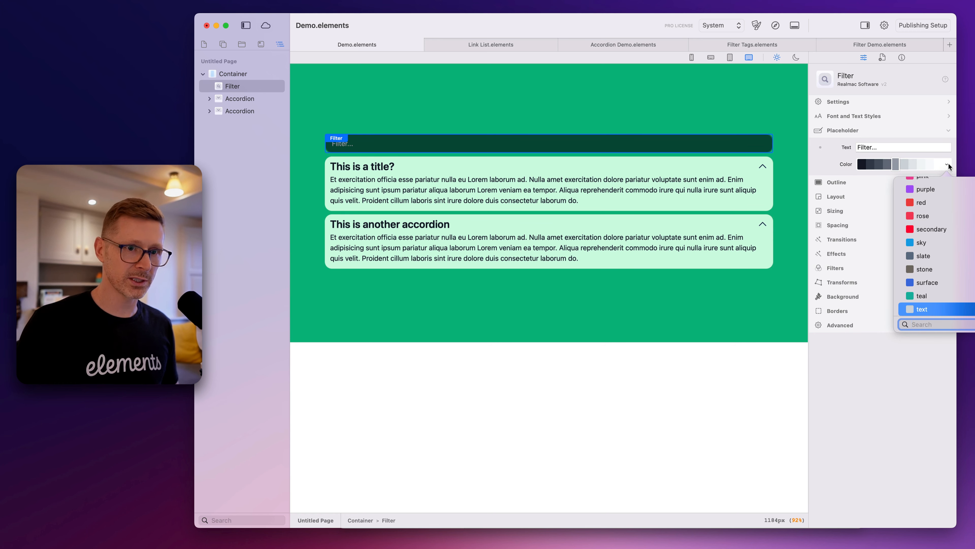
type("green")
key("Return")
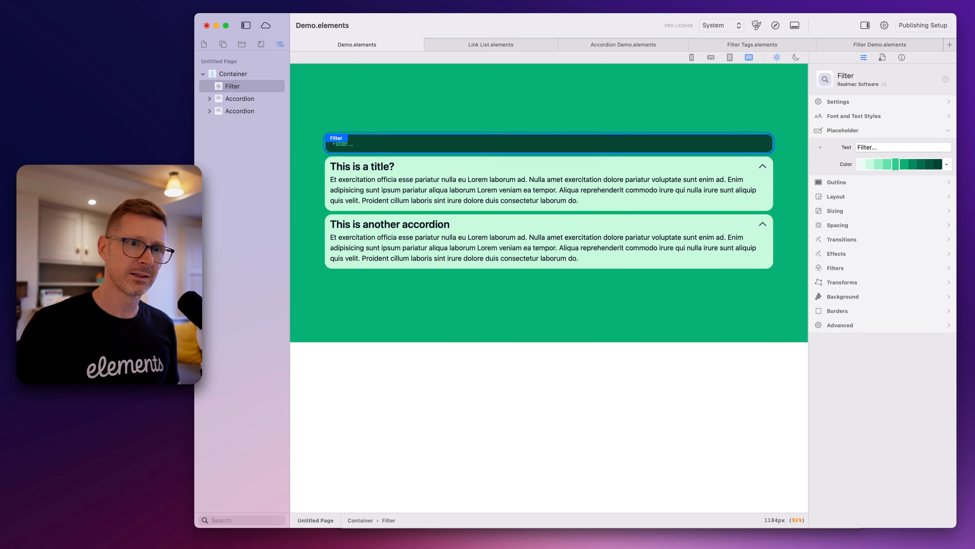
left_click(863, 166)
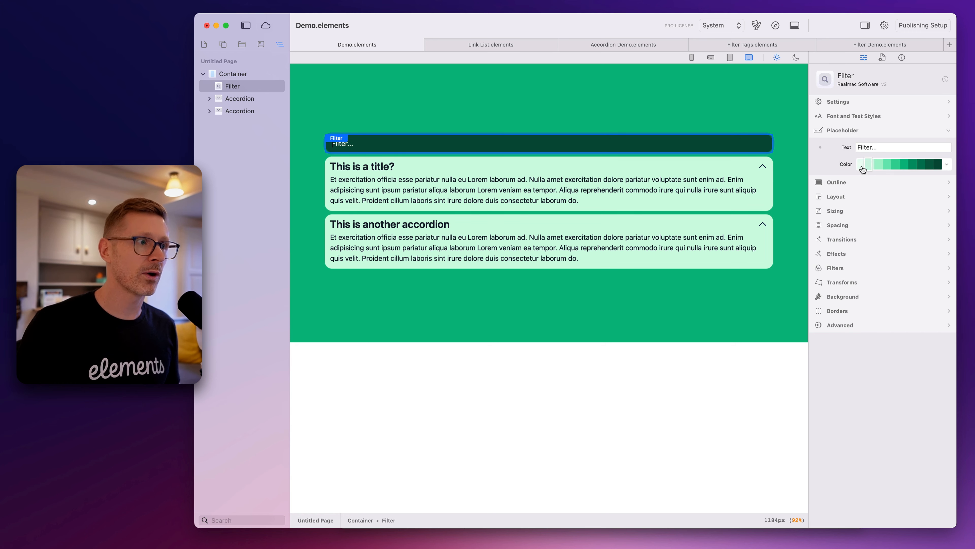
left_click(923, 166)
left_click(913, 165)
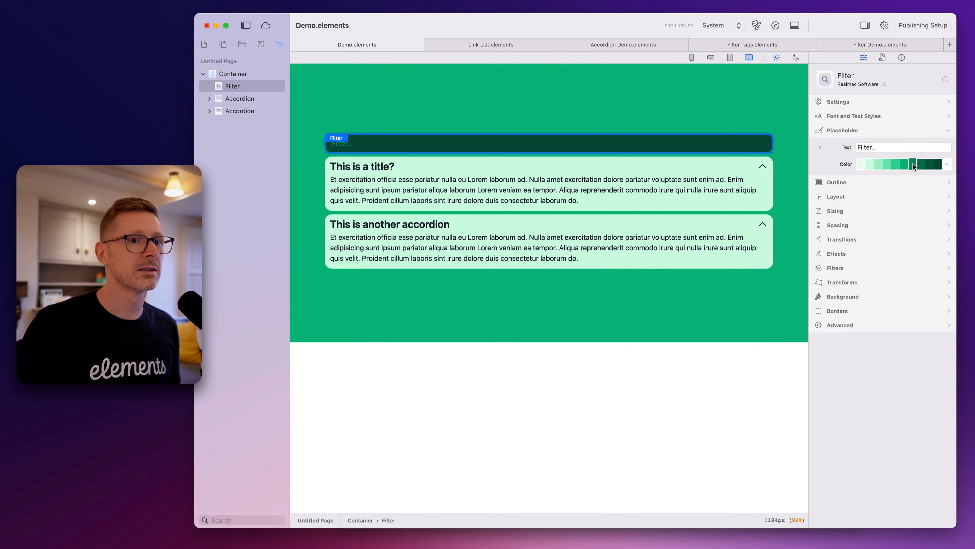
Change the Filter component's own text color to a light emerald shade
left_click(853, 115)
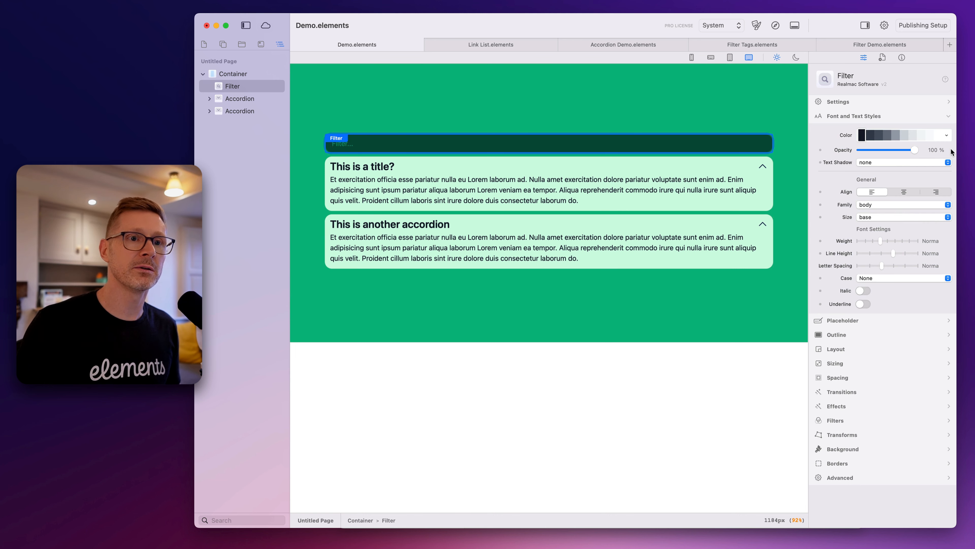
left_click(947, 136)
type("em")
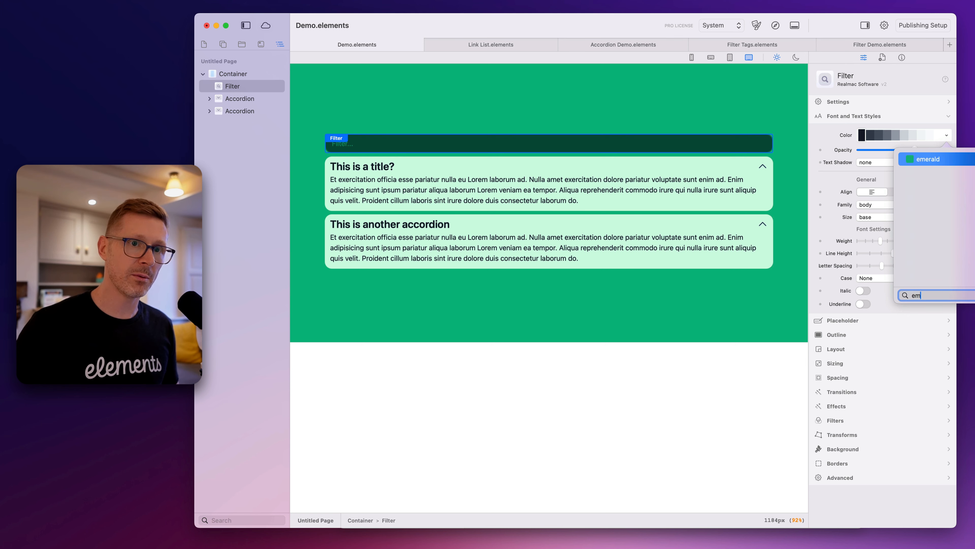
key("Return")
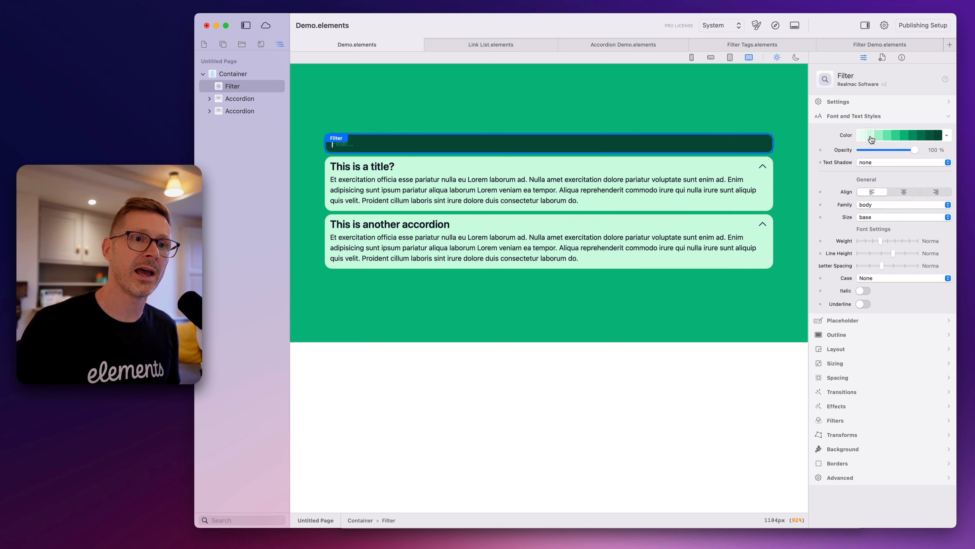
Set the Filter component's font size to 4xl
left_click(877, 207)
left_click(859, 202)
left_click(877, 218)
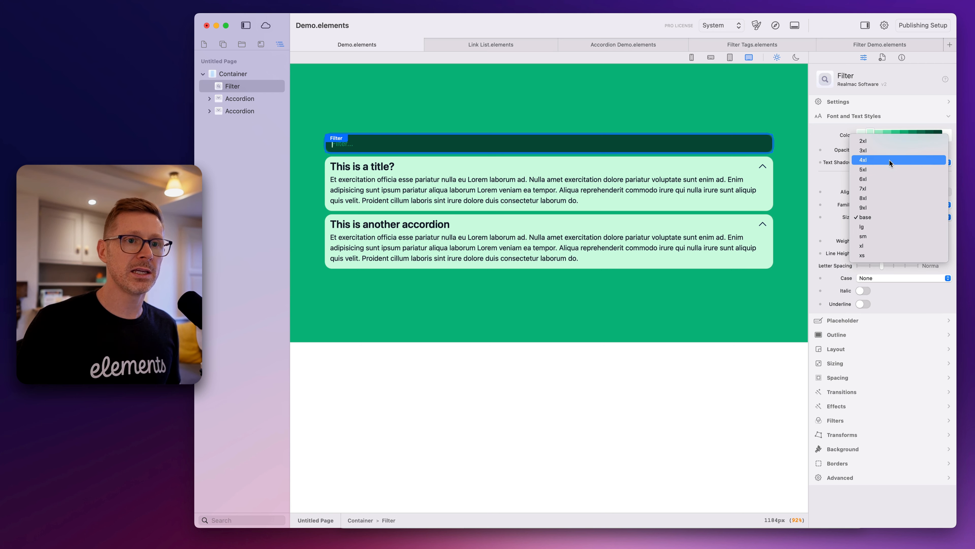
left_click(873, 160)
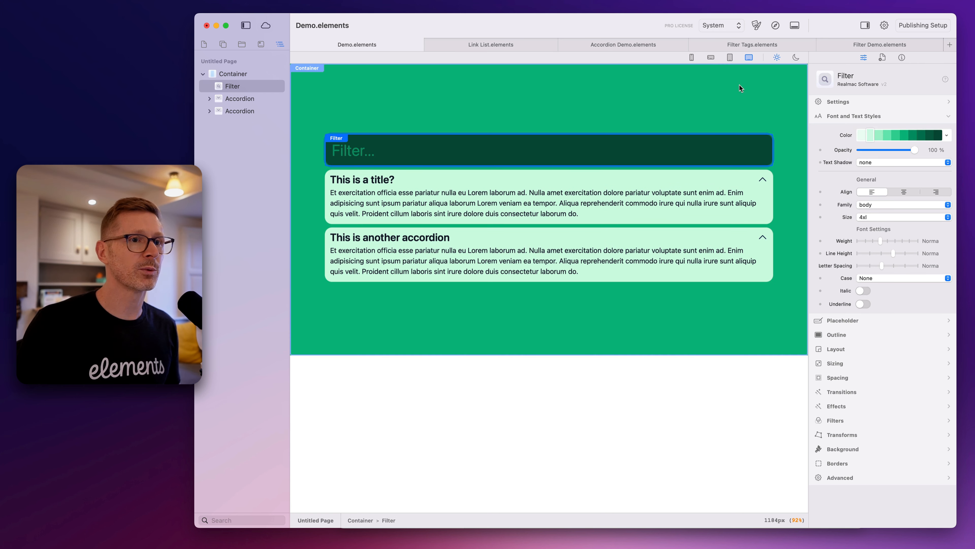
Preview the page in the browser, test the filter field with "title" and "acco", and close the preview
left_click(777, 25)
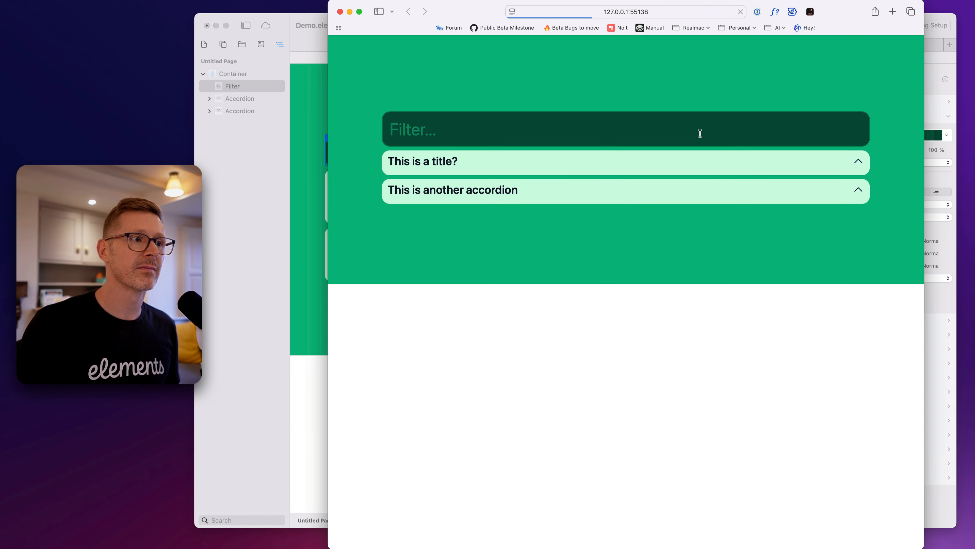
left_click(449, 123)
type("title")
key("super+a")
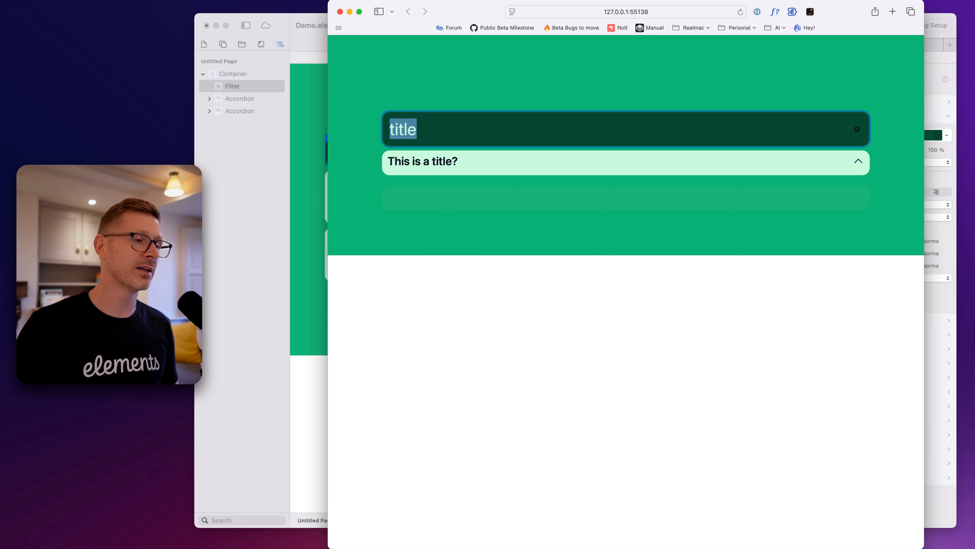
key("BackSpace")
type("acco")
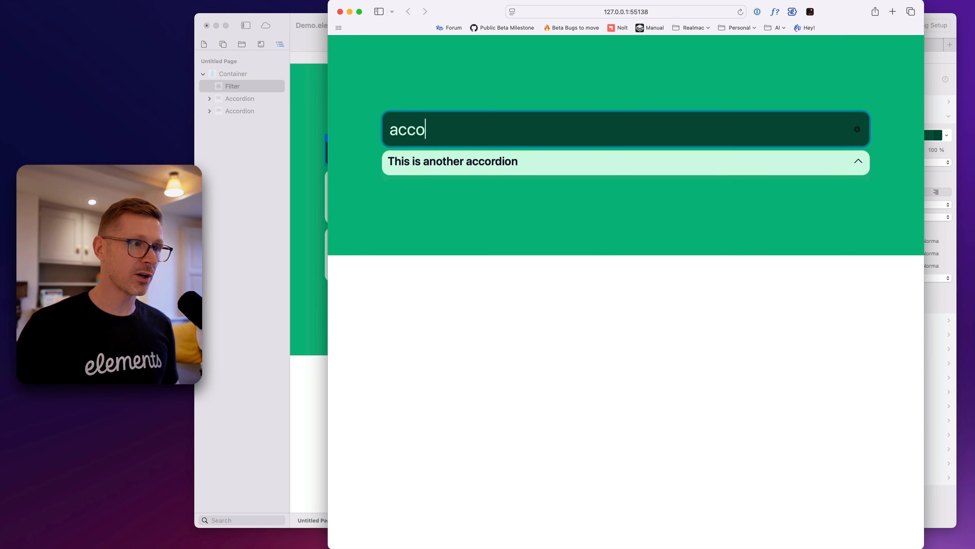
key("super+a")
key("BackSpace")
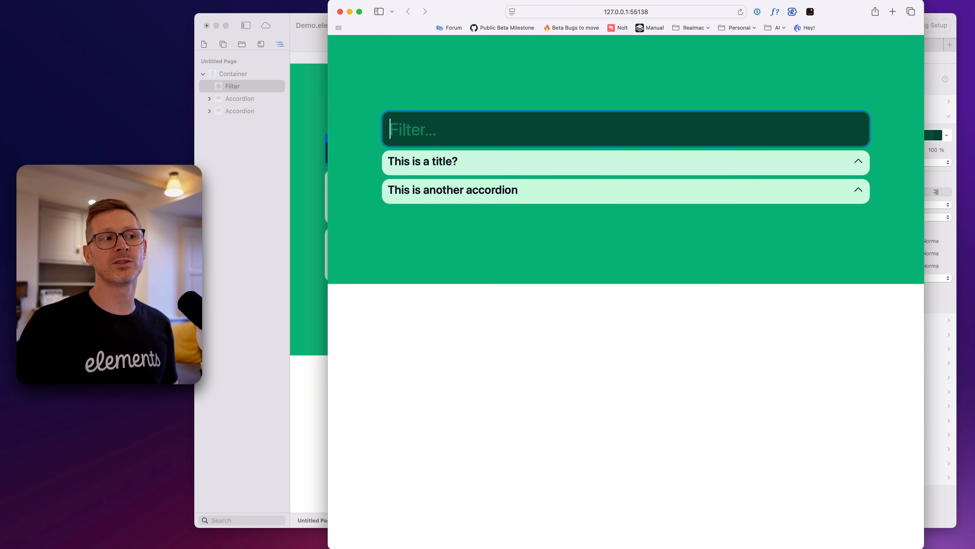
left_click(484, 109)
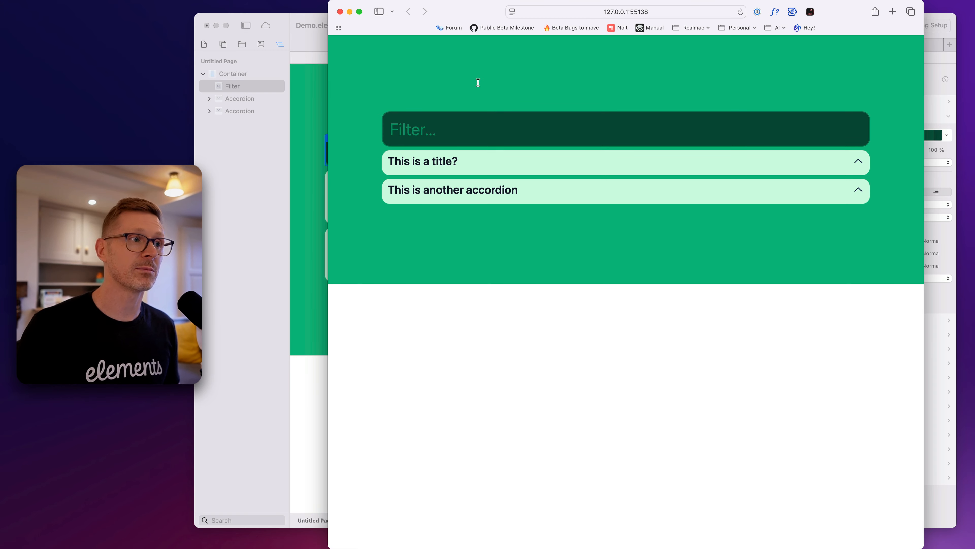
key("super+w")
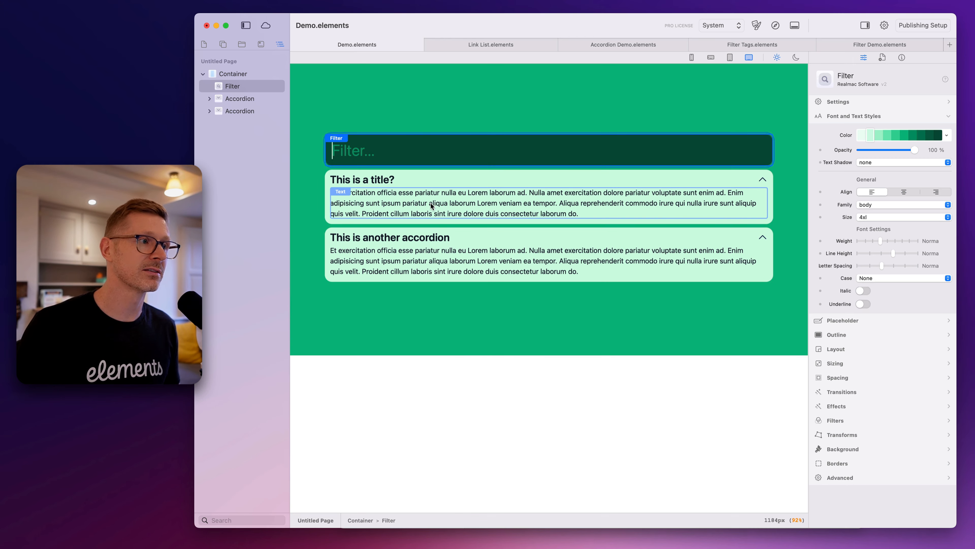
Duplicate the "This is another accordion" accordion and retitle the copy "This is another thing"
left_click(452, 231)
key("super+d")
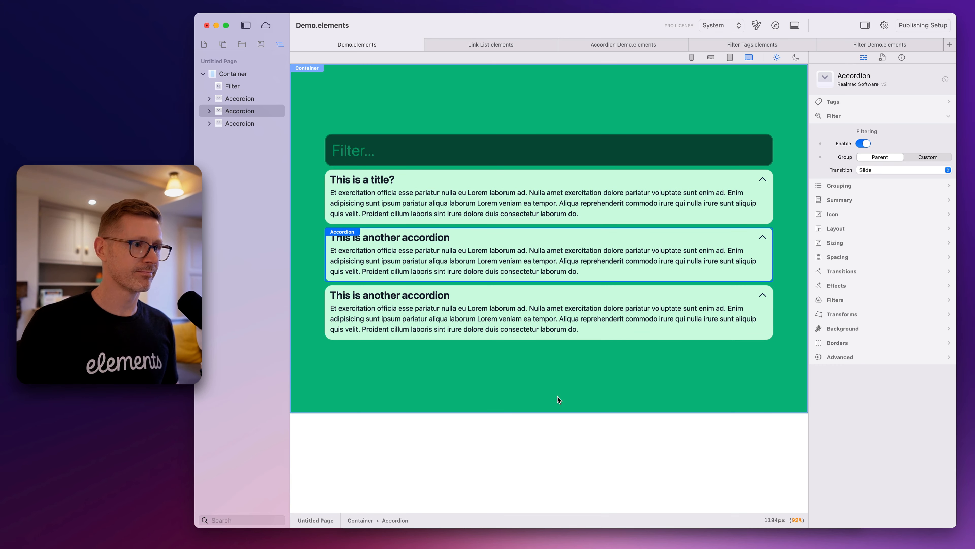
double_click(435, 296)
double_click(426, 297)
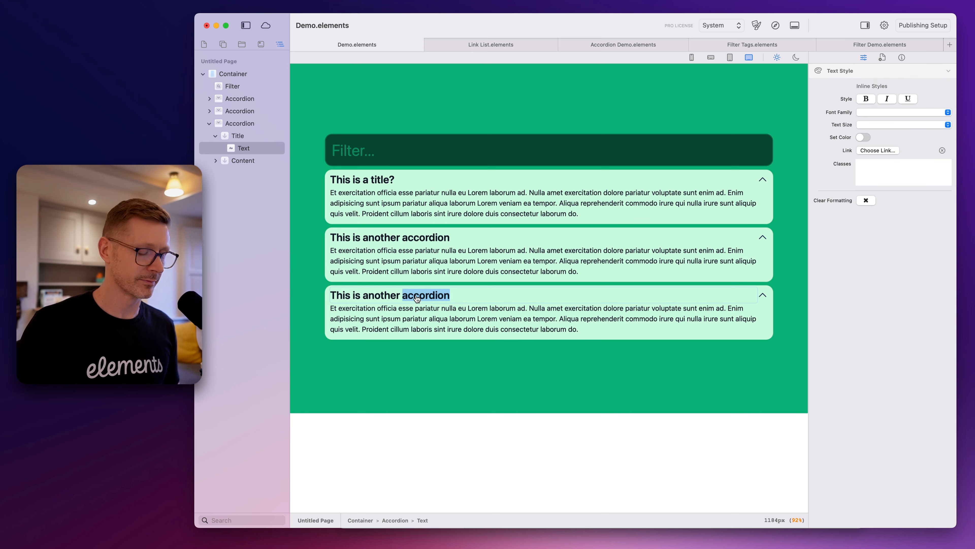
type("thing")
left_click(444, 367)
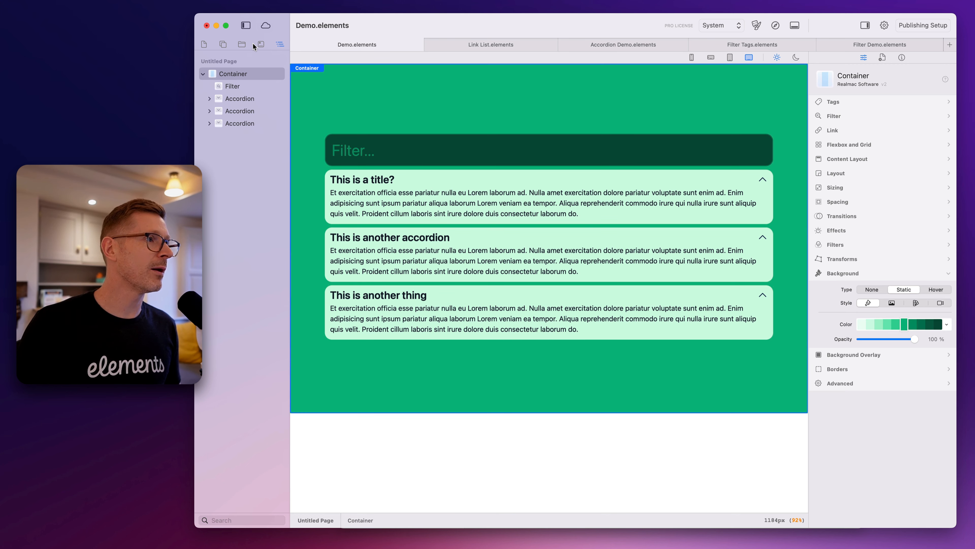
Add a Filter Tags component between the Filter field and the first accordion
left_click(242, 44)
left_click(223, 44)
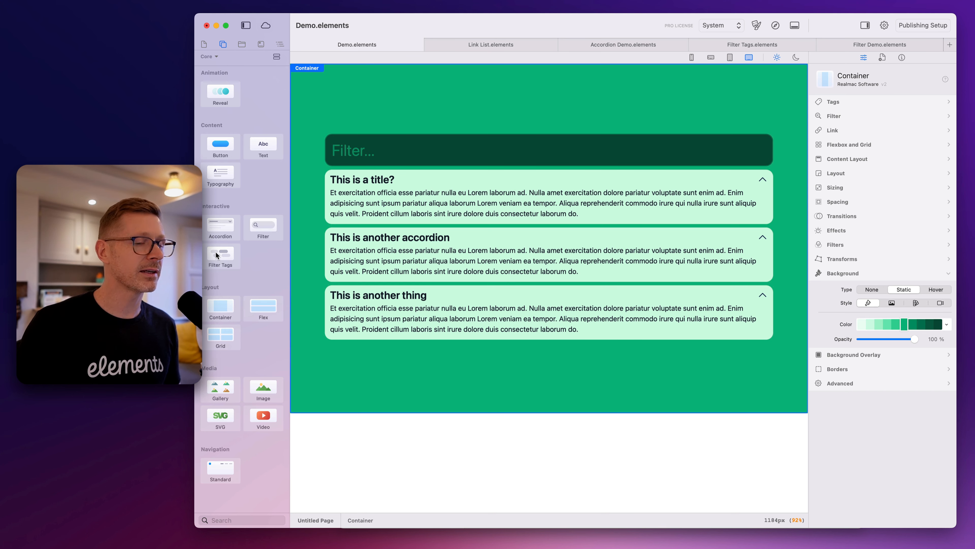
left_click_drag(216, 251, 526, 164)
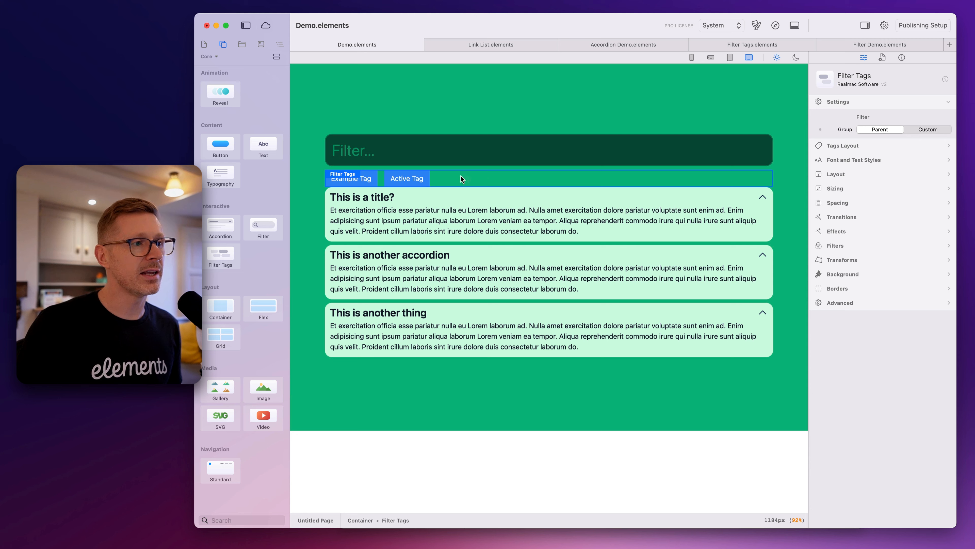
Check the page with the Filter Tags component in the browser preview, and close the preview
left_click(460, 113)
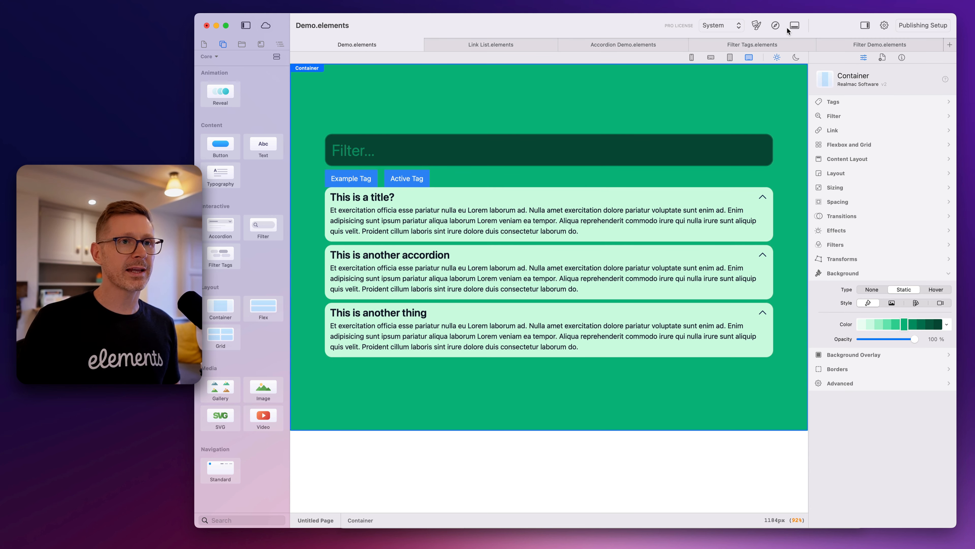
left_click(775, 25)
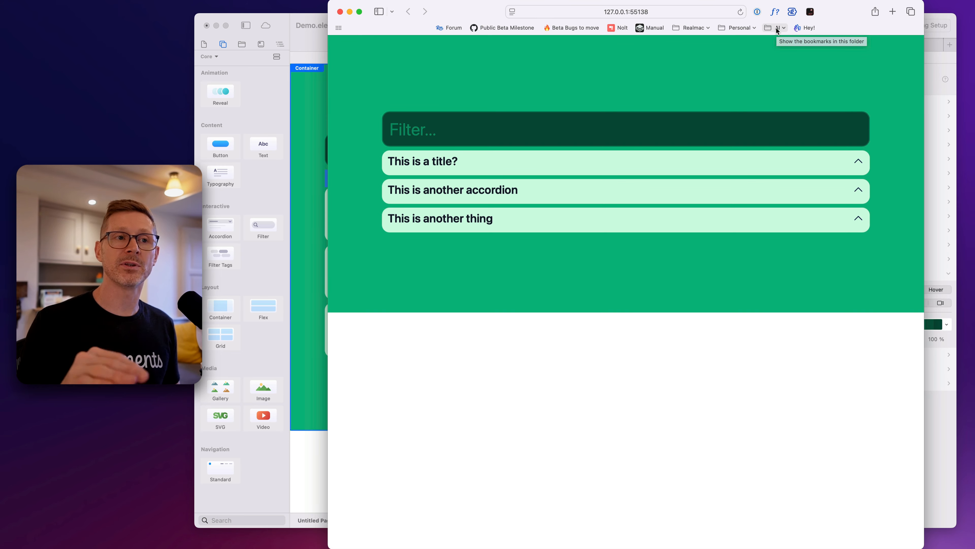
key("super+q")
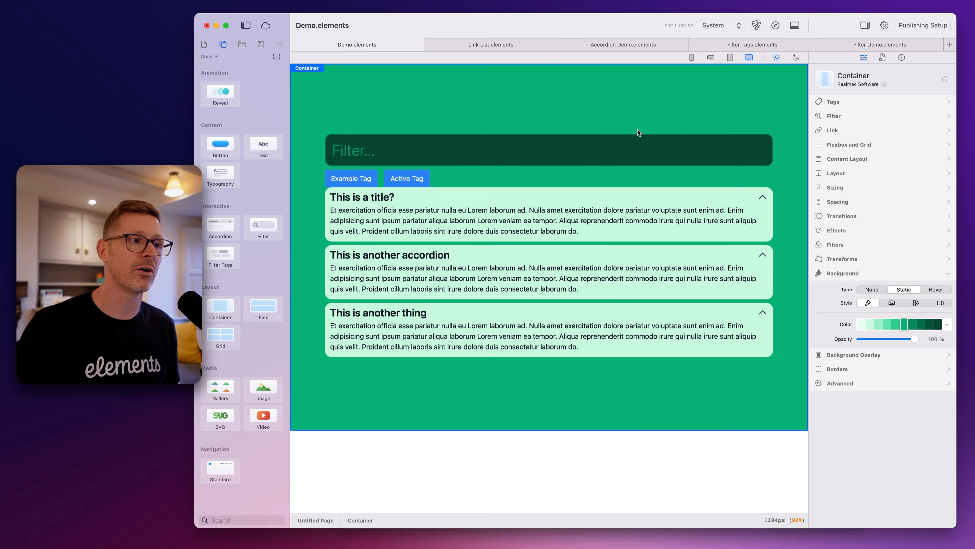
Center-align the tags in the Filter Tags component
left_click(442, 177)
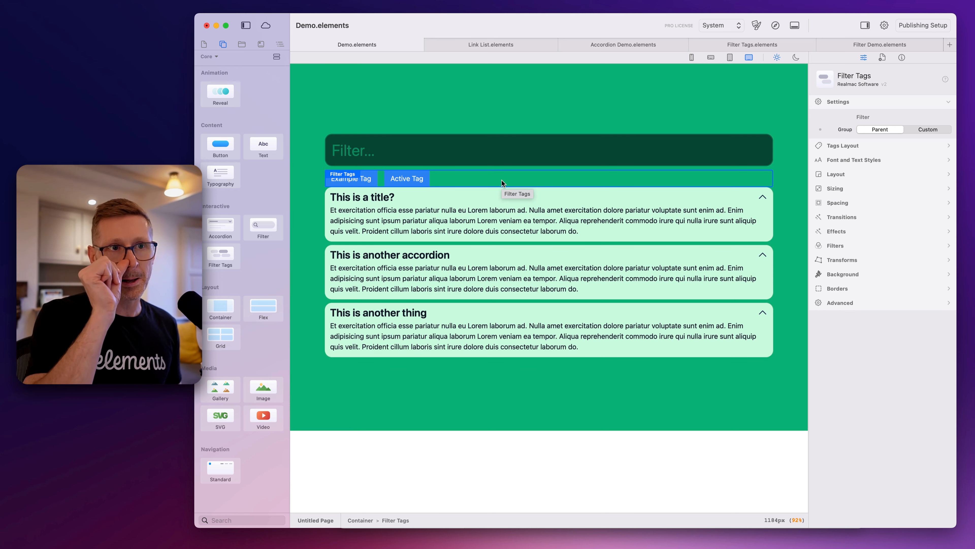
left_click(831, 146)
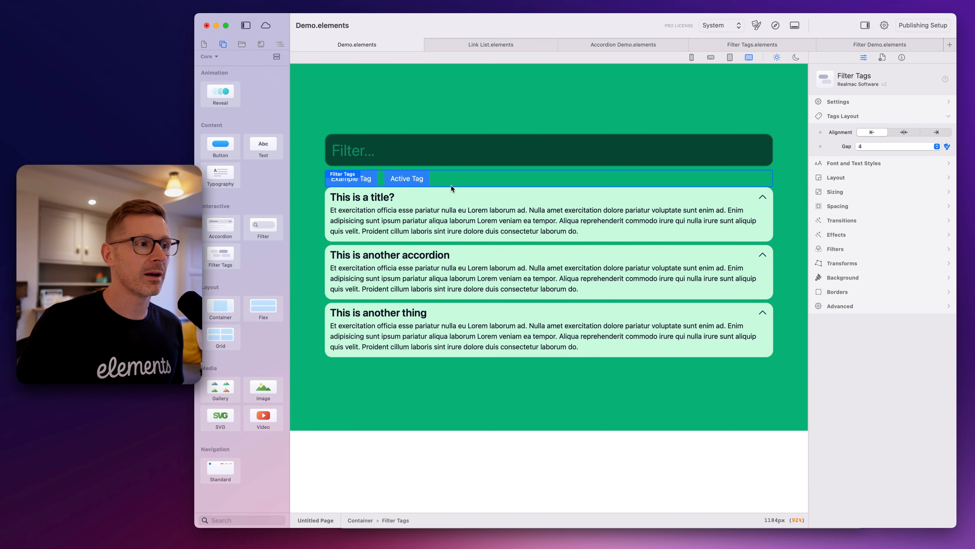
left_click(894, 134)
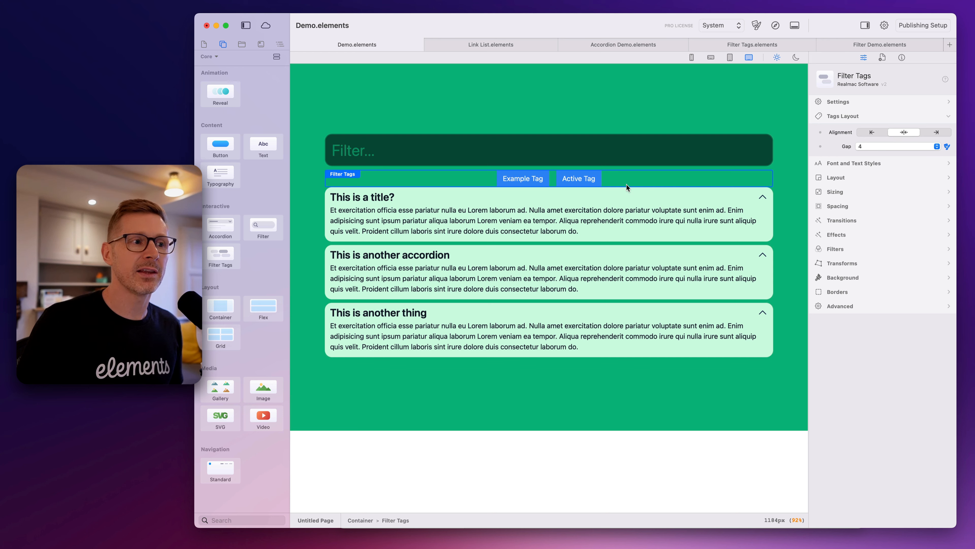
left_click(839, 116)
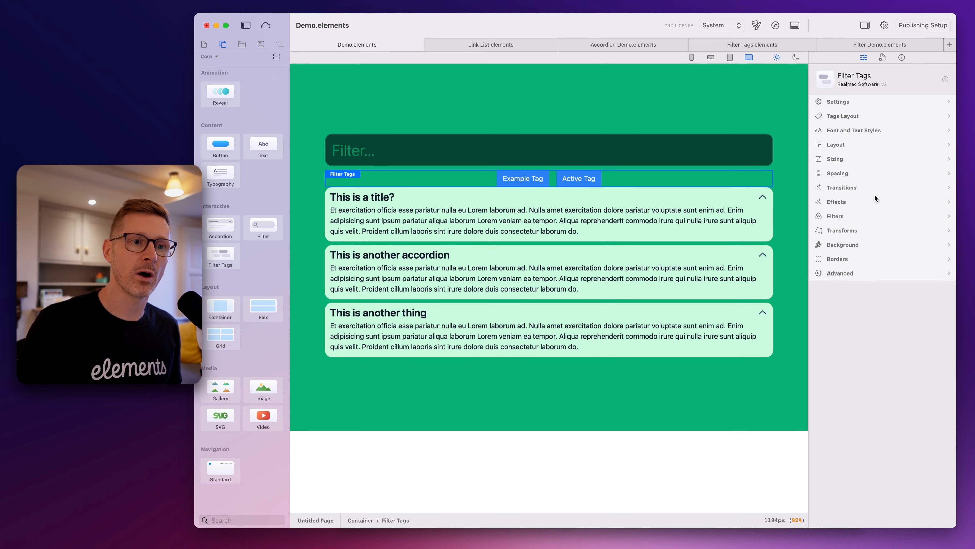
Set the Filter Tags component's bottom margin to 2
left_click(857, 173)
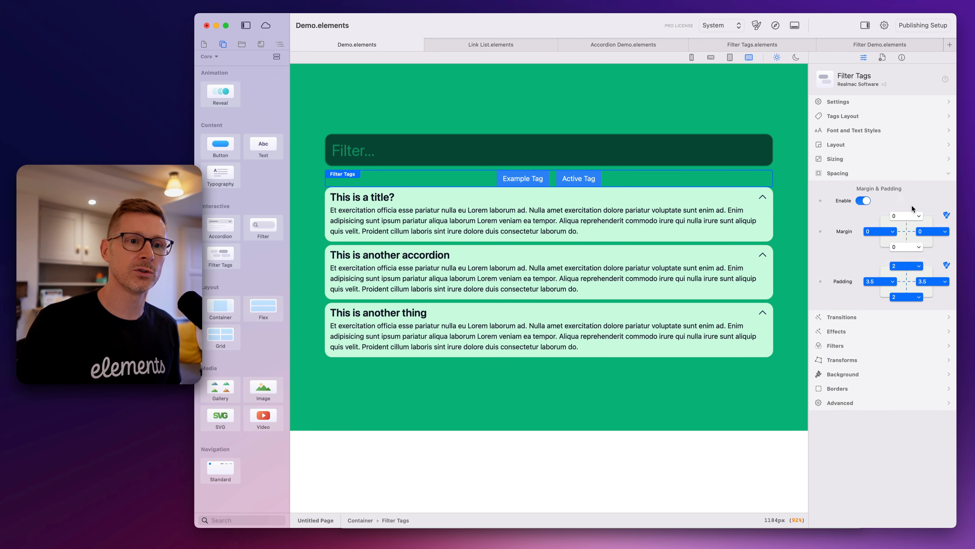
left_click(911, 244)
left_click(906, 292)
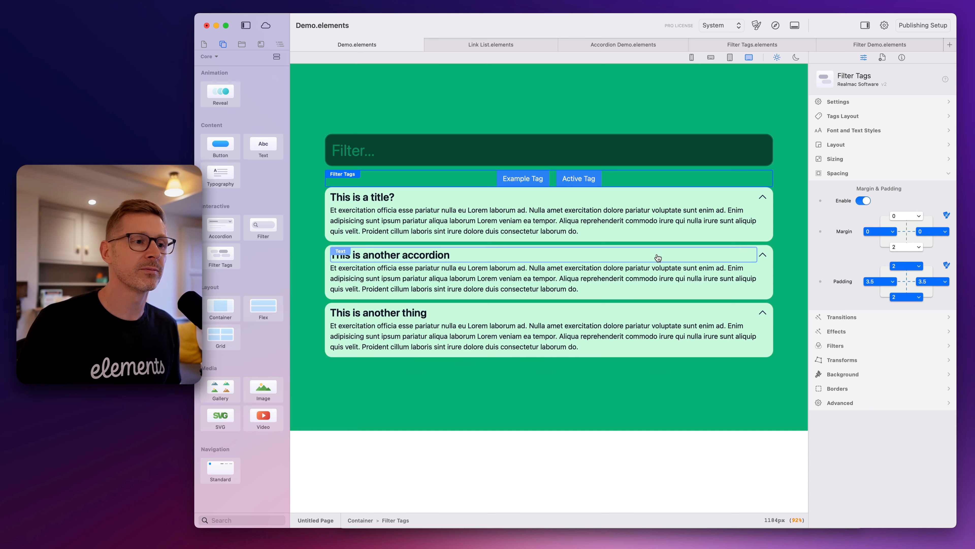
Add a tag titled One to the first accordion, "This is a title?"
left_click(328, 205)
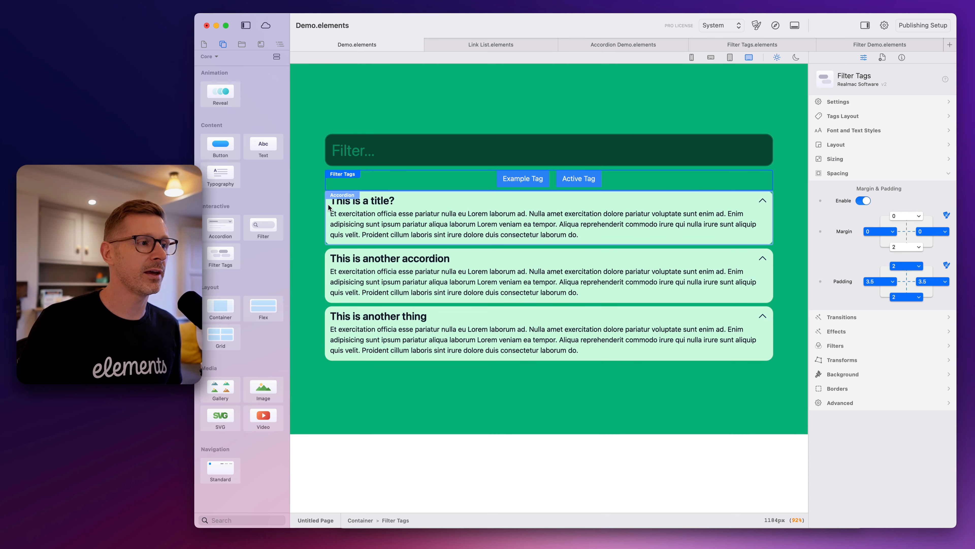
left_click(329, 261, "shift")
left_click(321, 277)
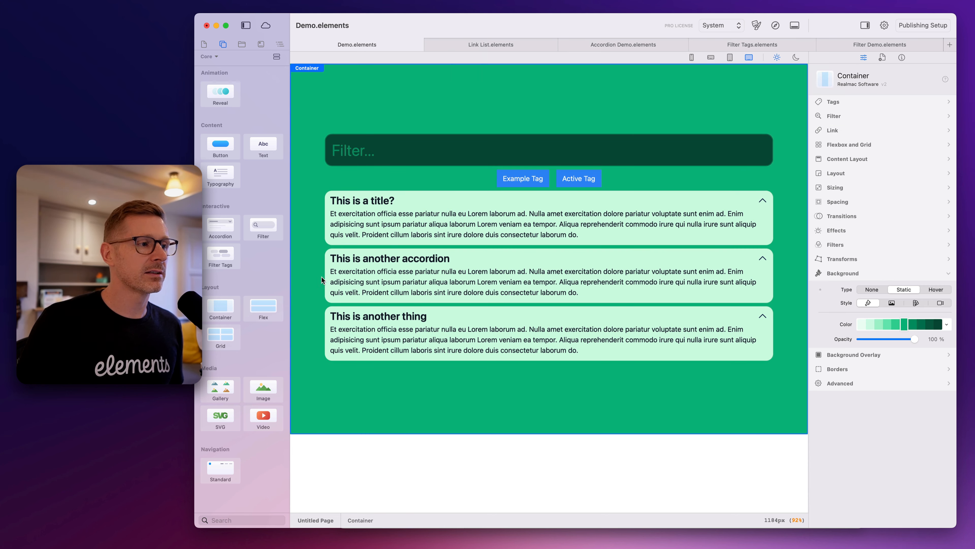
left_click(332, 219)
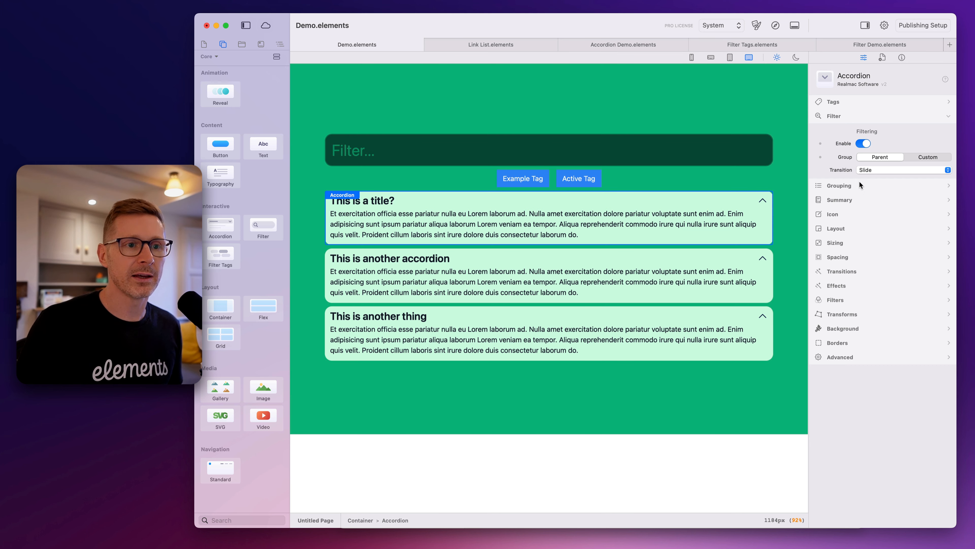
left_click(848, 115)
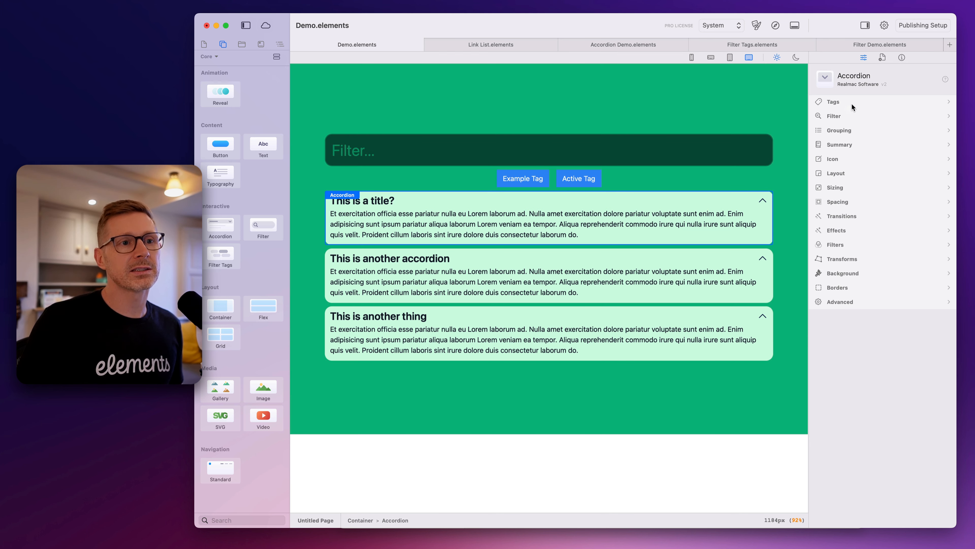
left_click(839, 102)
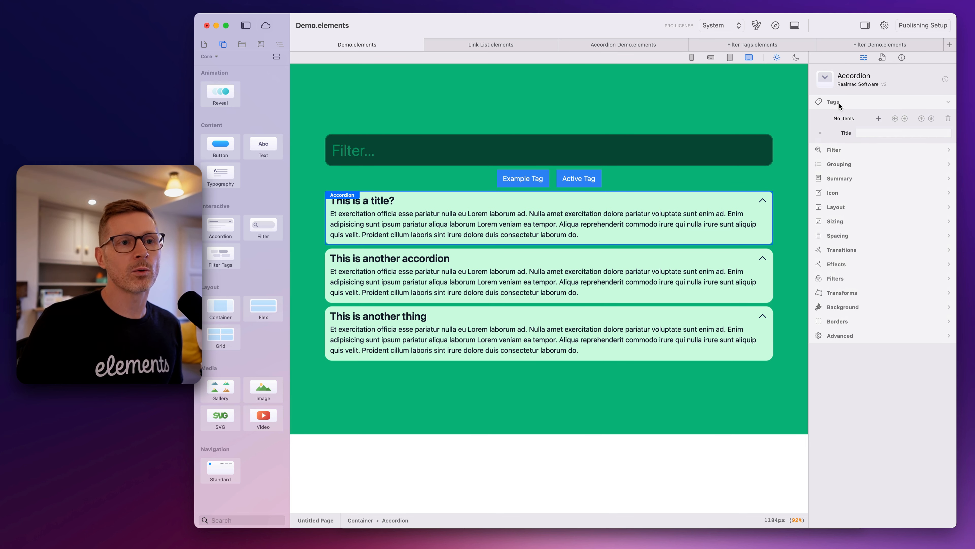
left_click(878, 118)
left_click(871, 131)
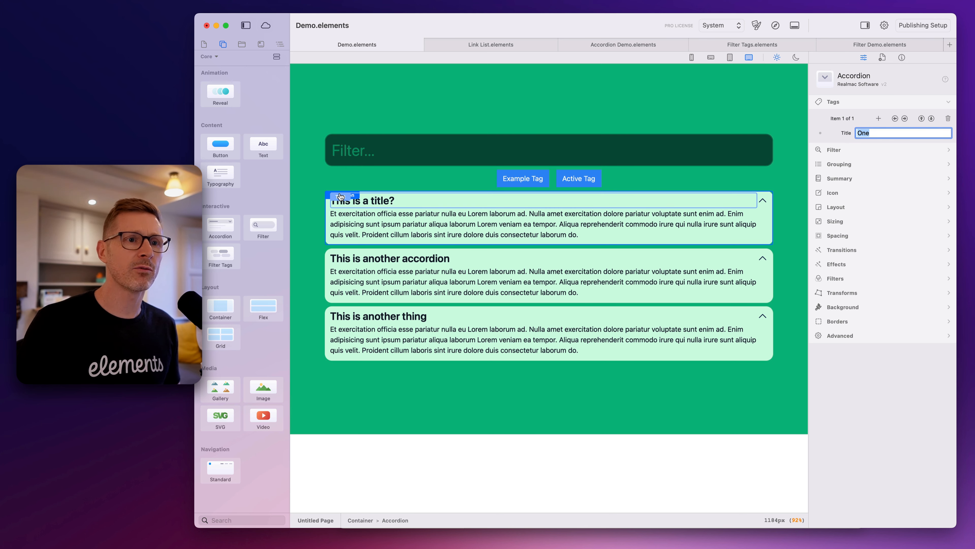
left_click(856, 165)
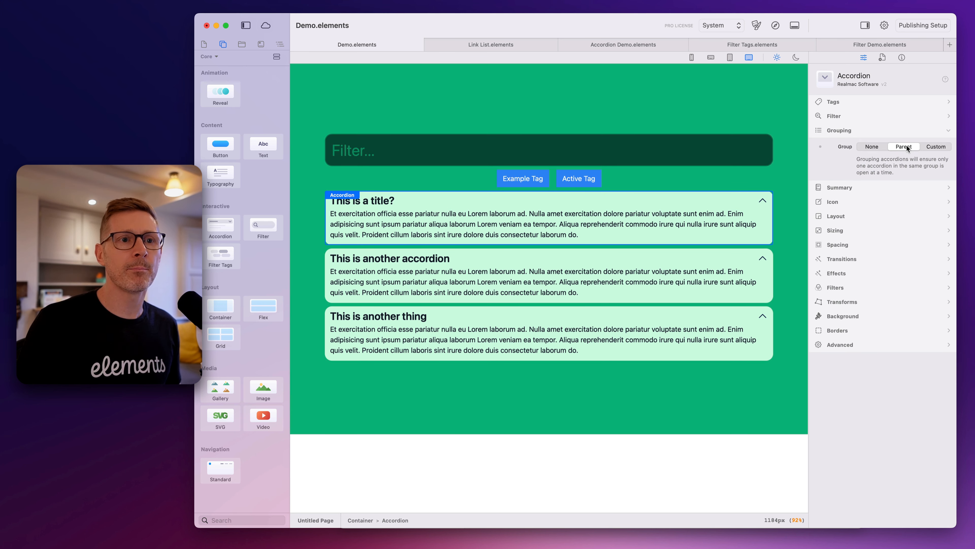
left_click(862, 100)
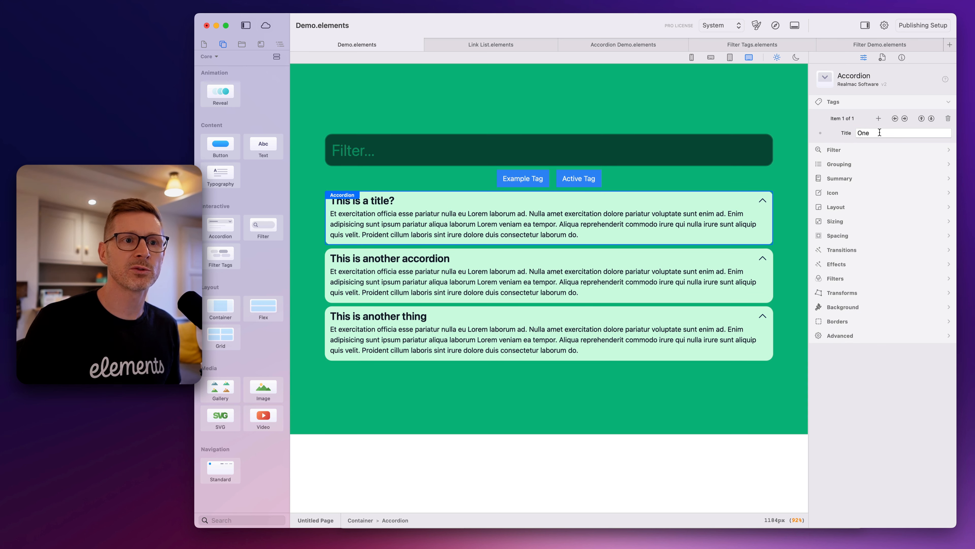
Add a tag titled One to the accordion "This is another accordion"
left_click(770, 253)
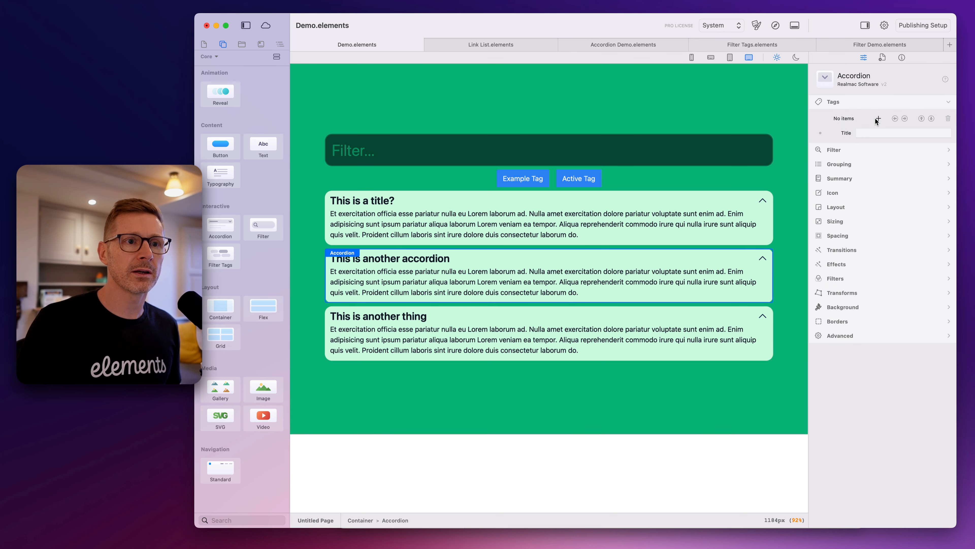
left_click(878, 118)
left_click(872, 132)
type("One")
key("Return")
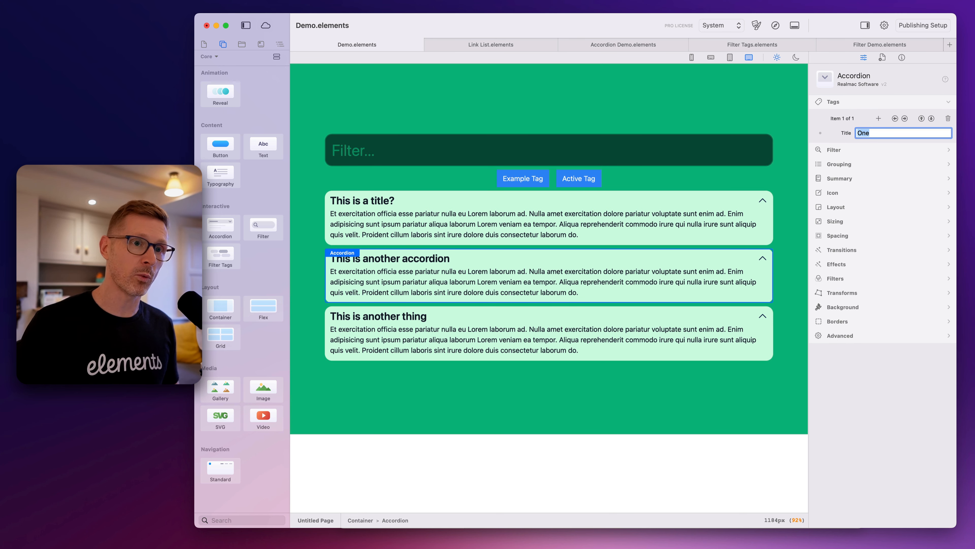
Add a tag titled Two to the accordion "This is another thing"
left_click(770, 309)
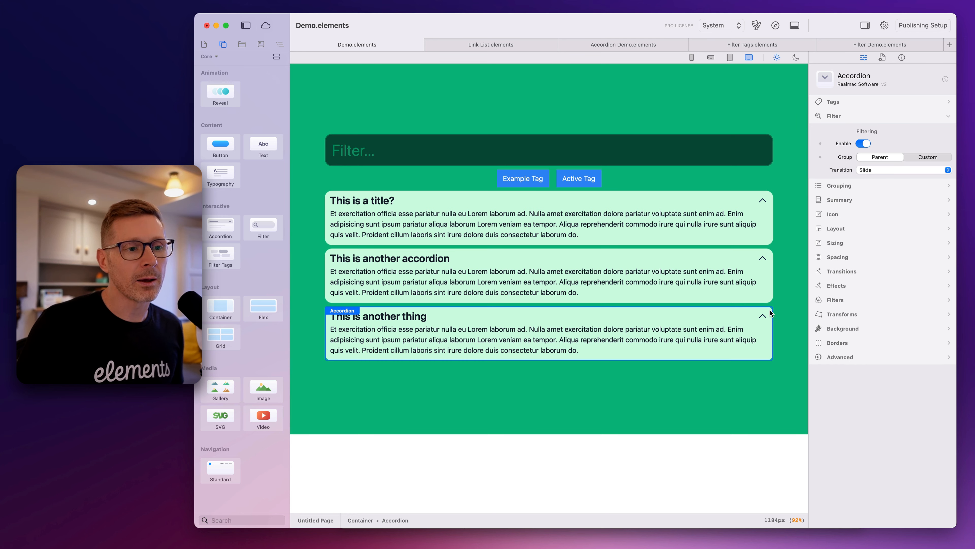
left_click(853, 107)
left_click(879, 118)
left_click(867, 132)
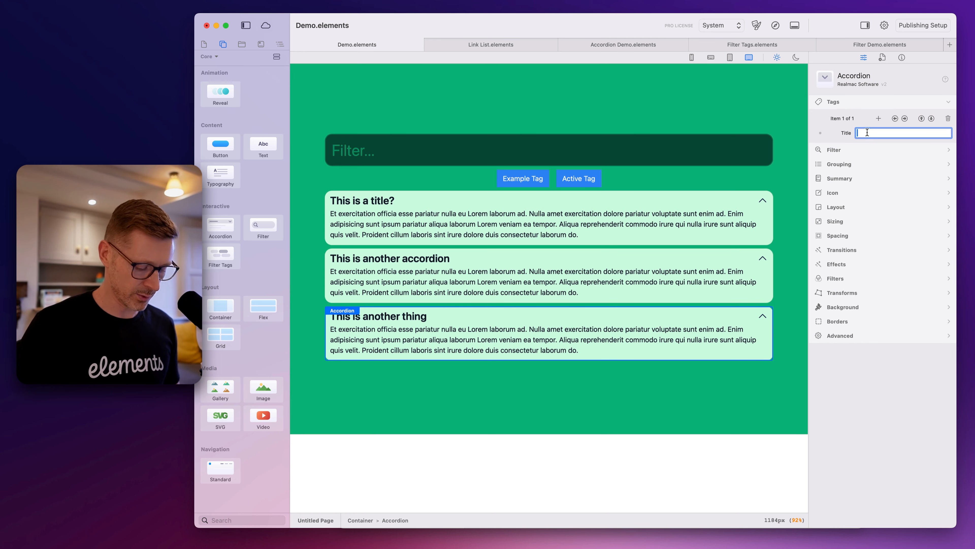
key("Return")
Test filtering the accordions with the one and two tags in the browser preview, and close the preview
left_click(779, 25)
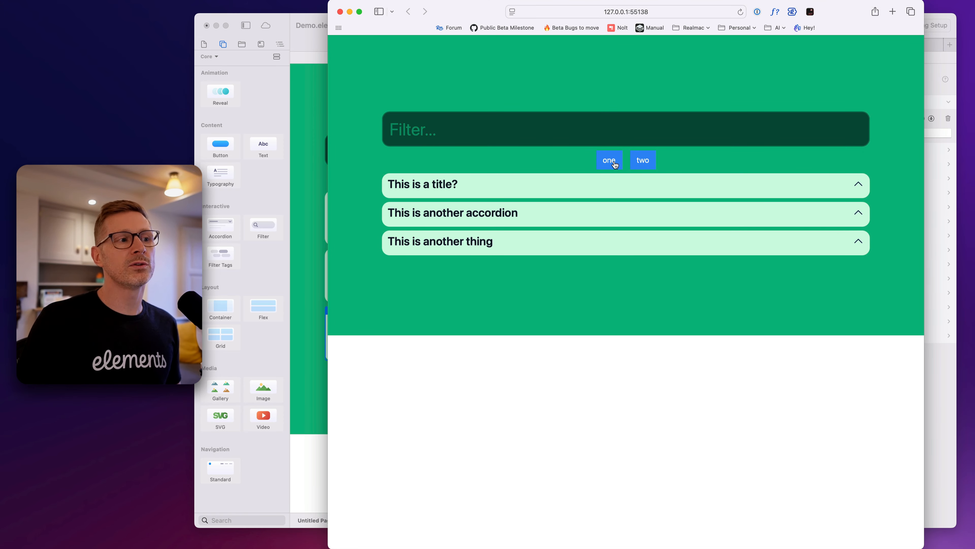
left_click(614, 161)
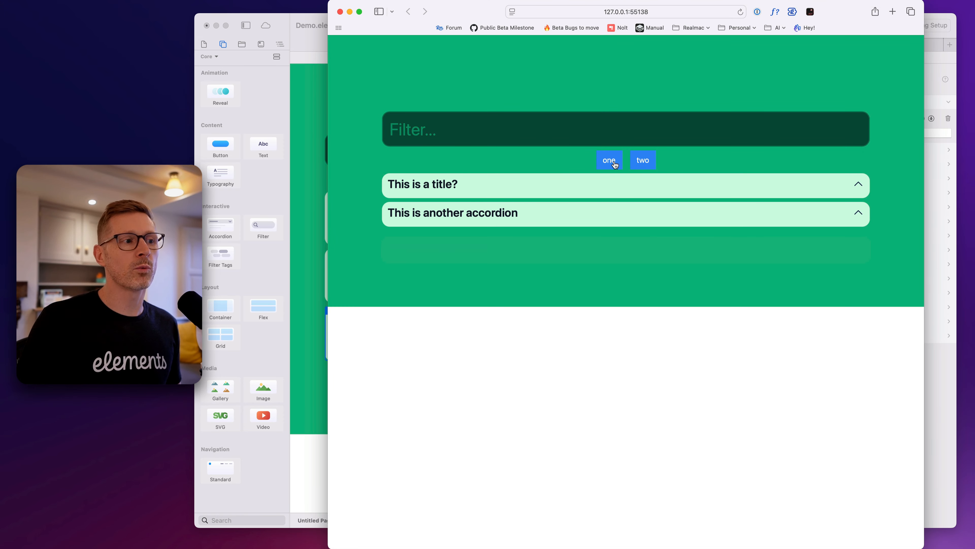
left_click(643, 161)
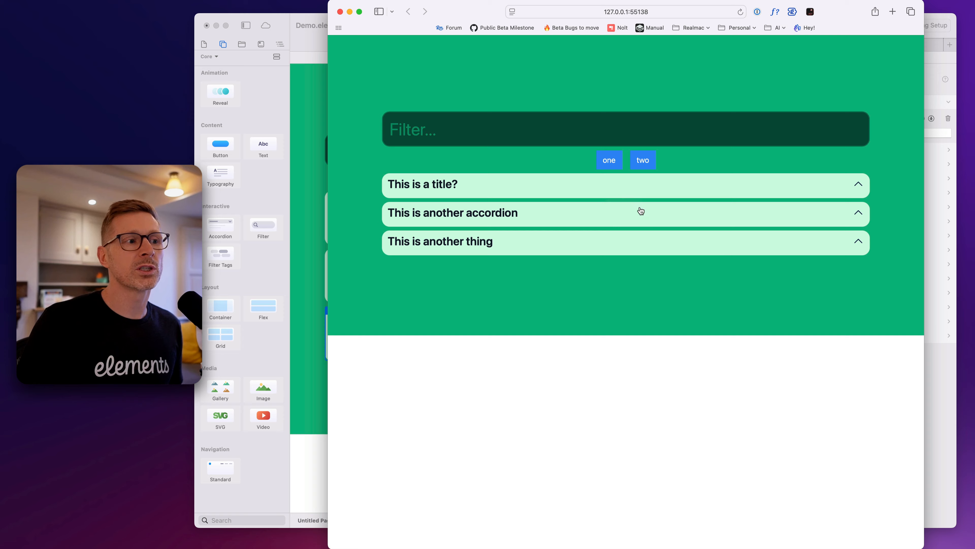
key("super+w")
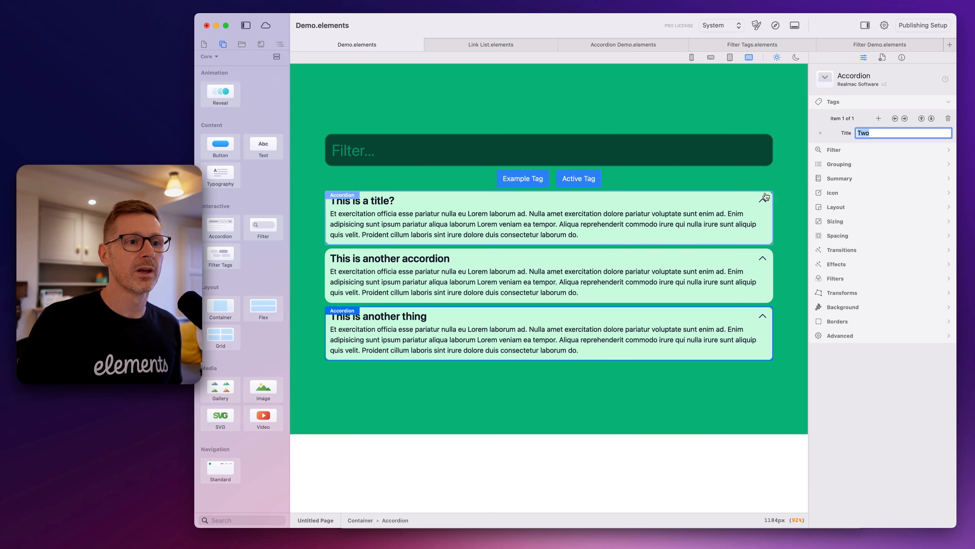
Add a second tag titled Three to the first accordion, "This is a title?"
left_click(878, 119)
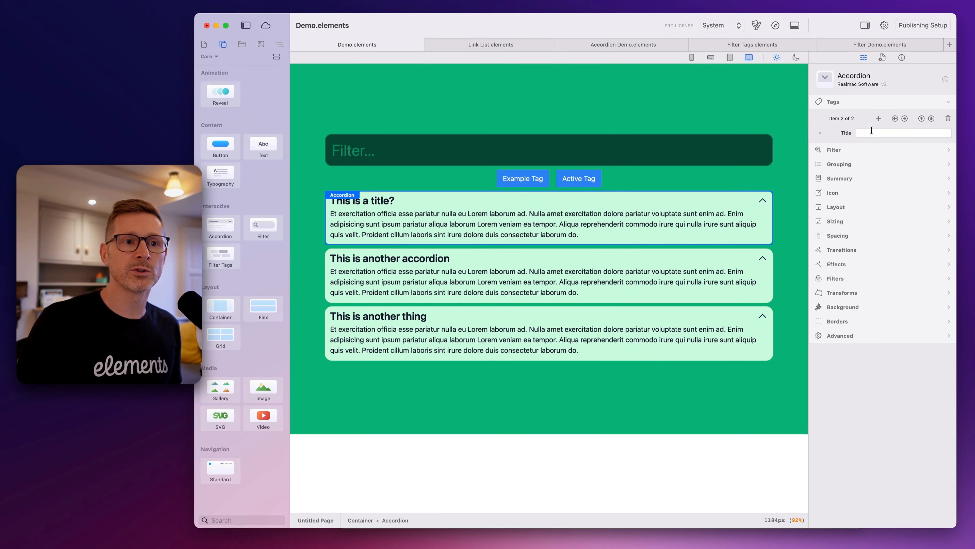
left_click(871, 131)
type("Three")
key("Return")
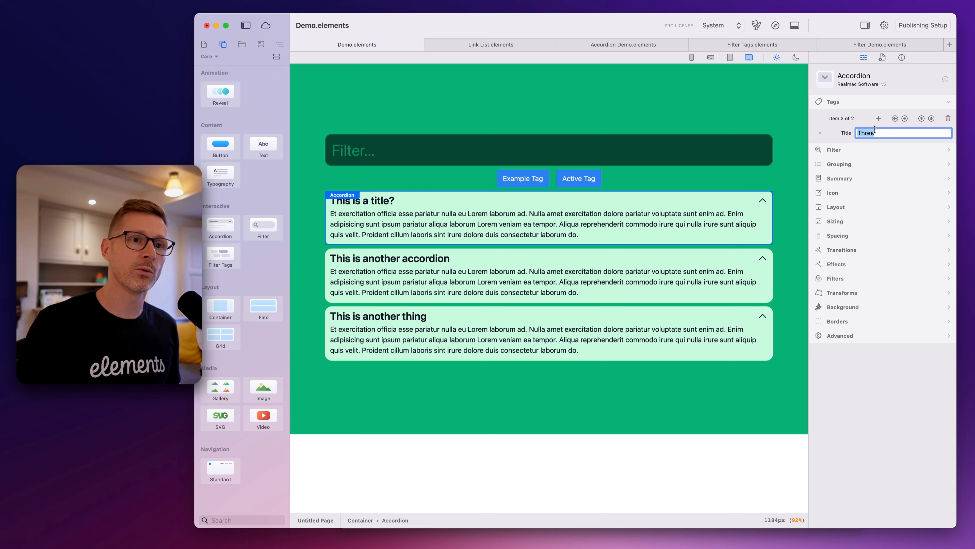
left_click(905, 118)
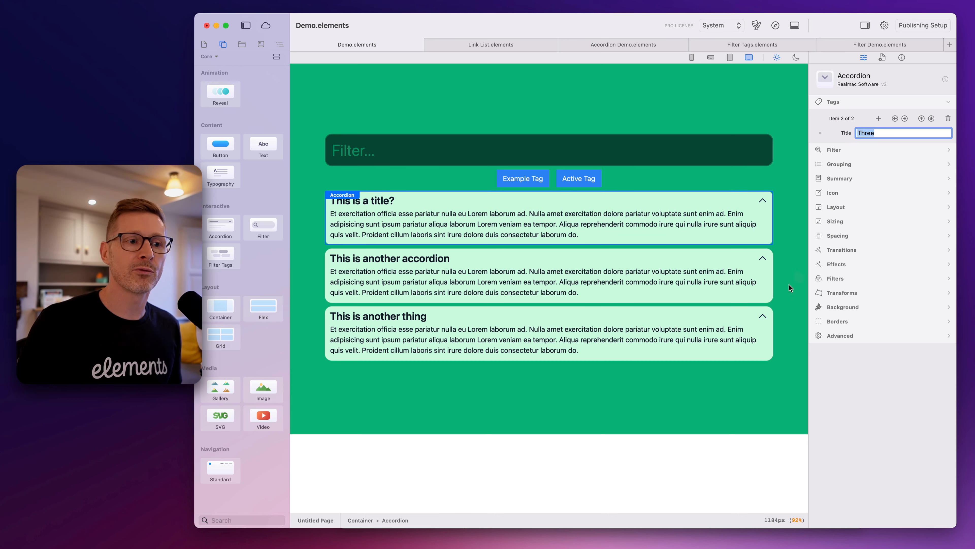
Add a second tag titled Three to the accordion "This is another thing"
left_click(769, 311)
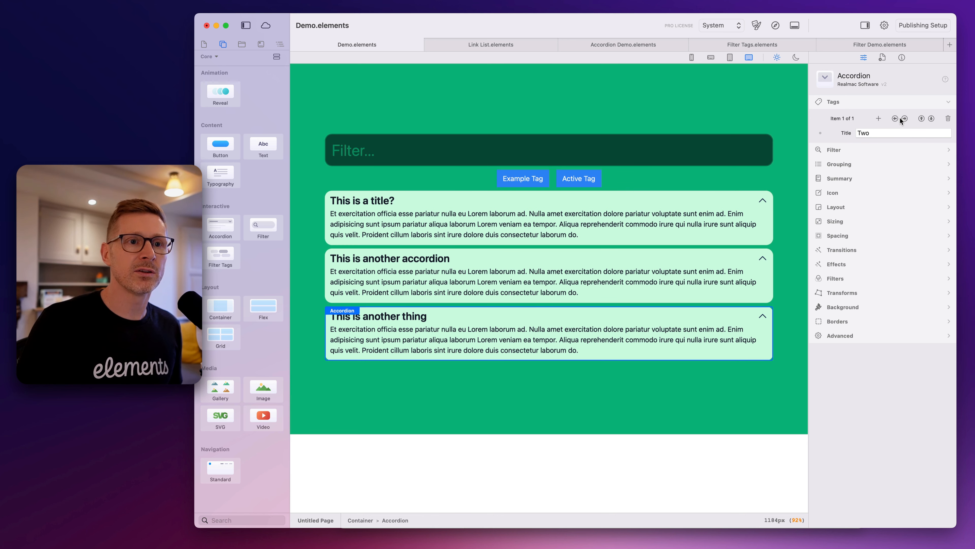
left_click(884, 133)
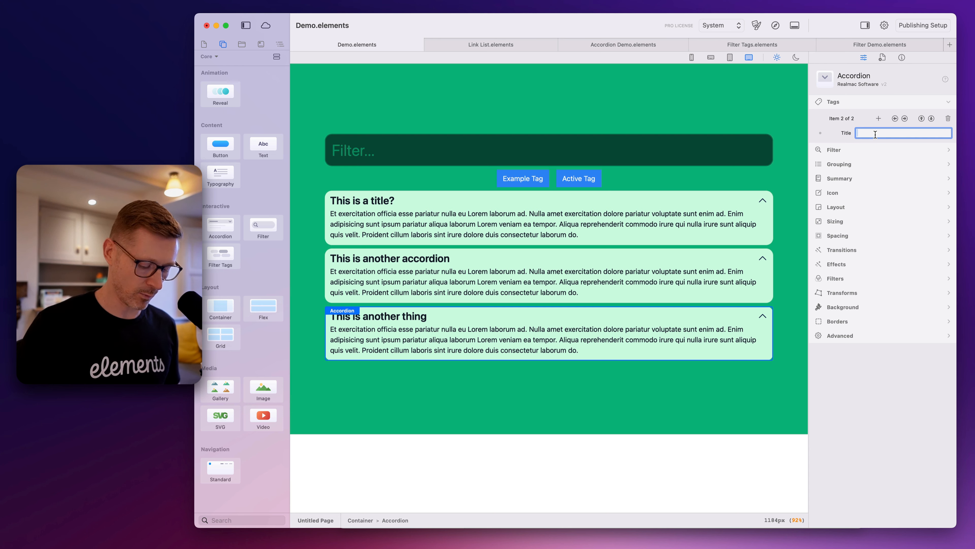
type("Three")
key("Return")
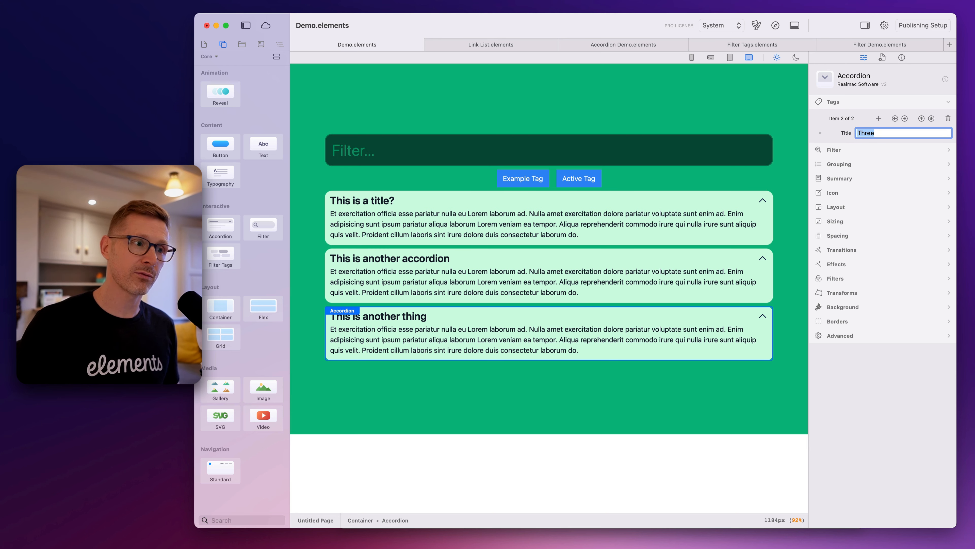
Test filtering the accordions with the one, three and two tags in the browser preview, and return to the Elements project
left_click(776, 25)
left_click(598, 161)
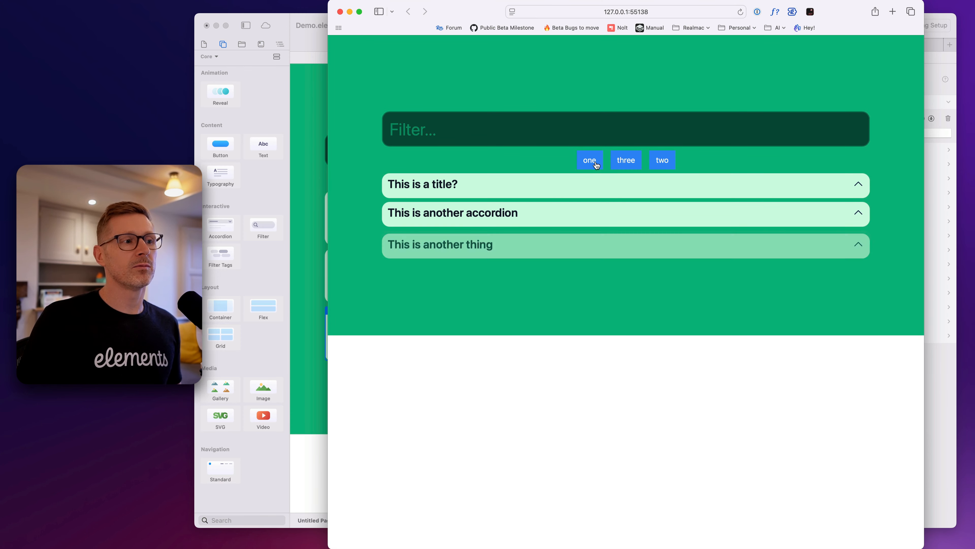
left_click(583, 160)
left_click(626, 158)
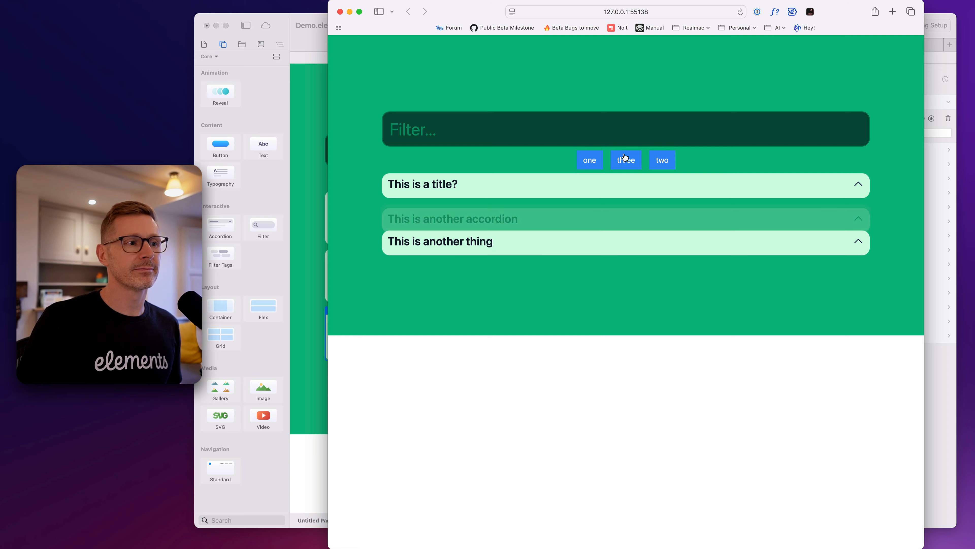
left_click(627, 161)
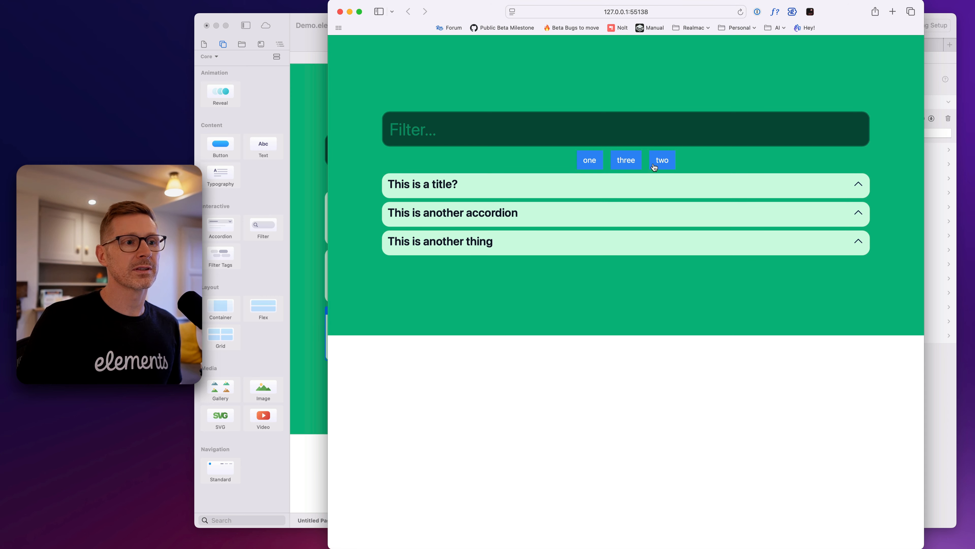
left_click(669, 164)
left_click(666, 165)
left_click(595, 161)
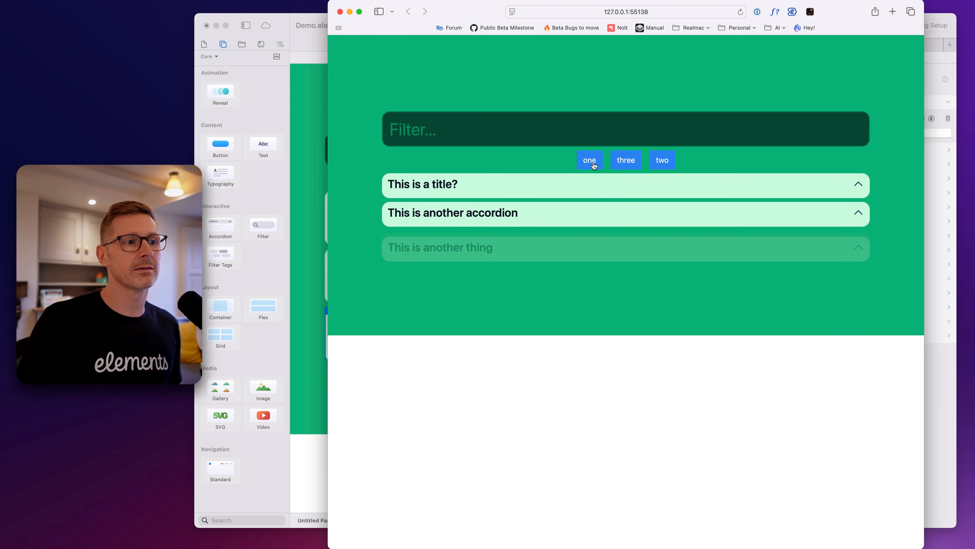
left_click(600, 161)
left_click(652, 165)
left_click(650, 163)
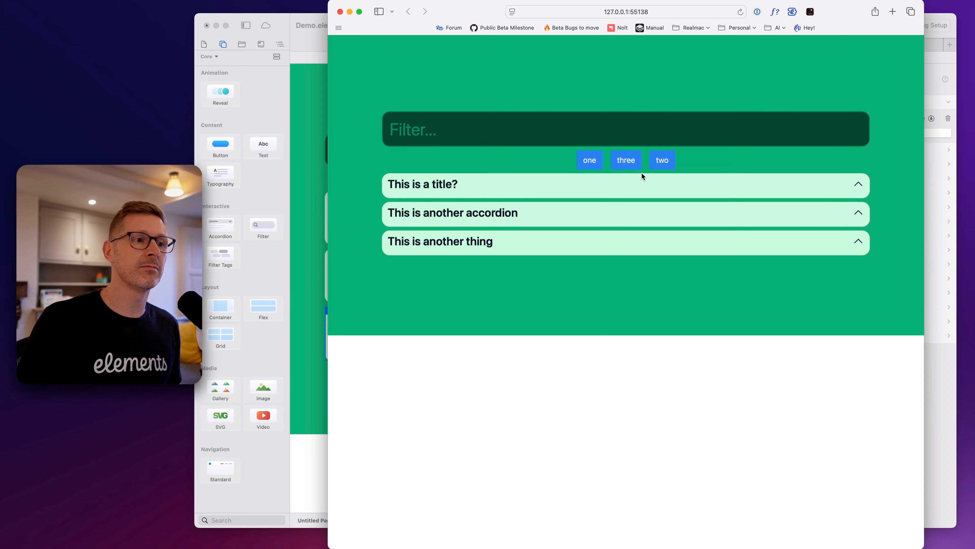
left_click(933, 425)
Set the Filter Tags component's hover background start color to emerald, one shade darker than the middle swatch
left_click(603, 180)
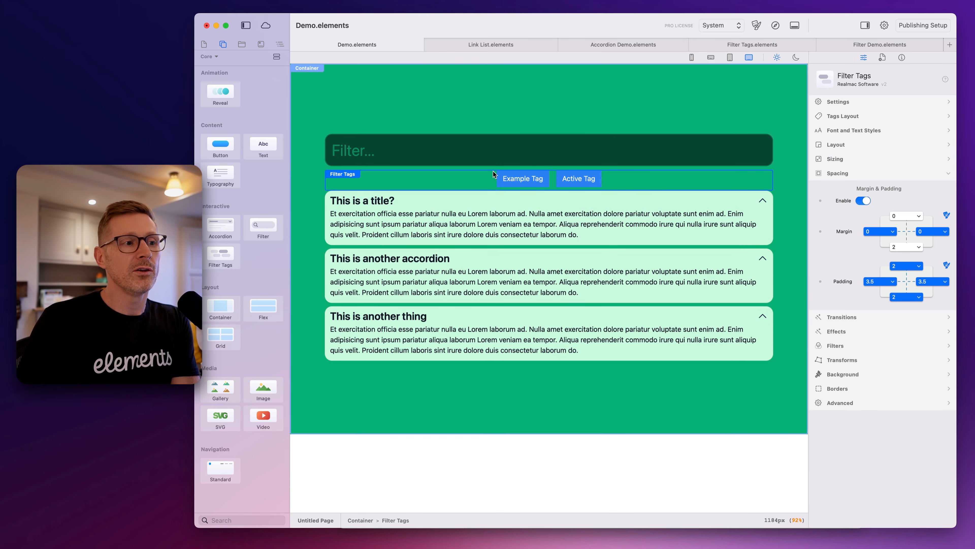
left_click(860, 373)
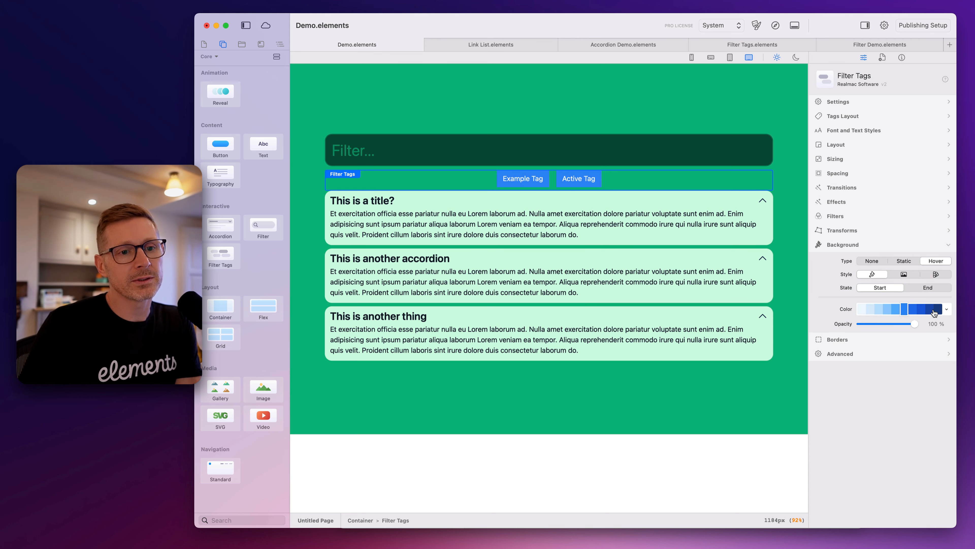
left_click(944, 310)
type("em")
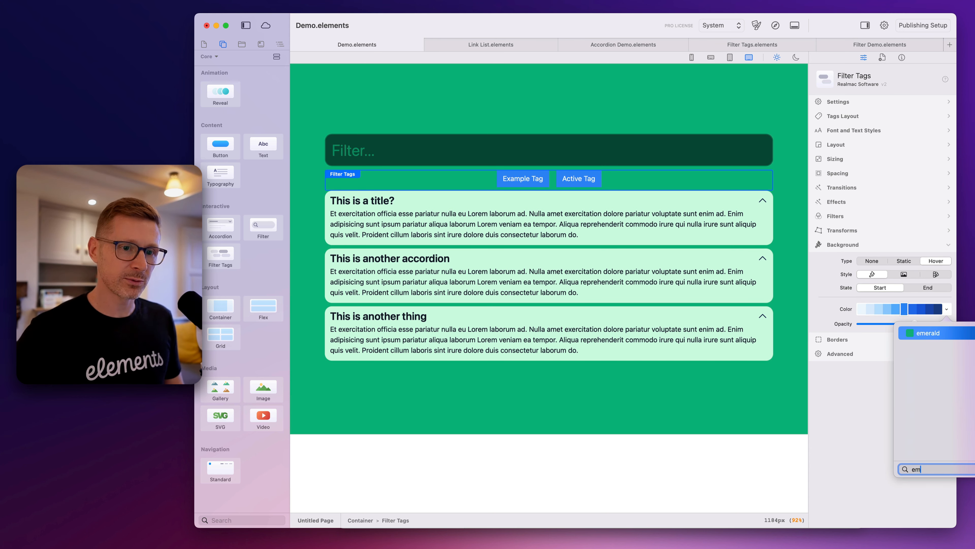
key("Return")
left_click(930, 310)
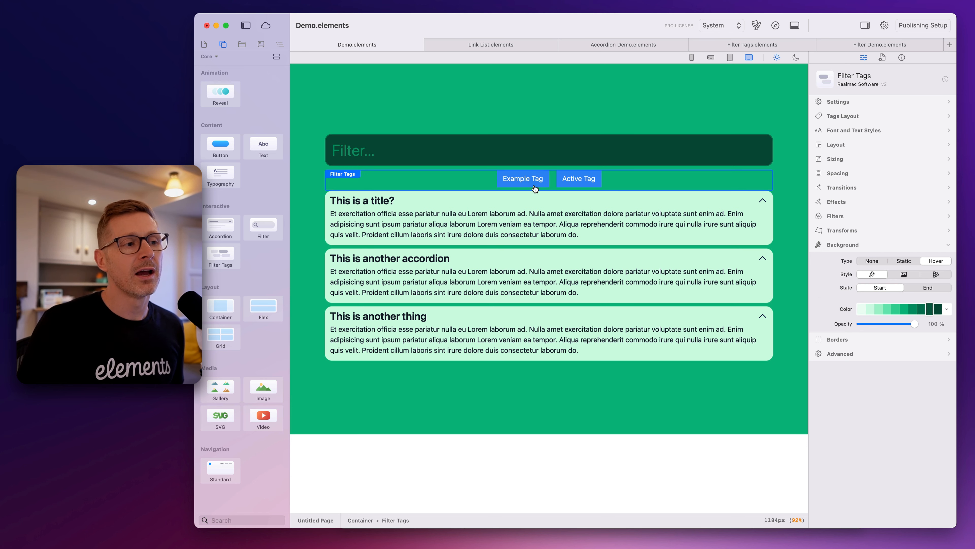
left_click(915, 309)
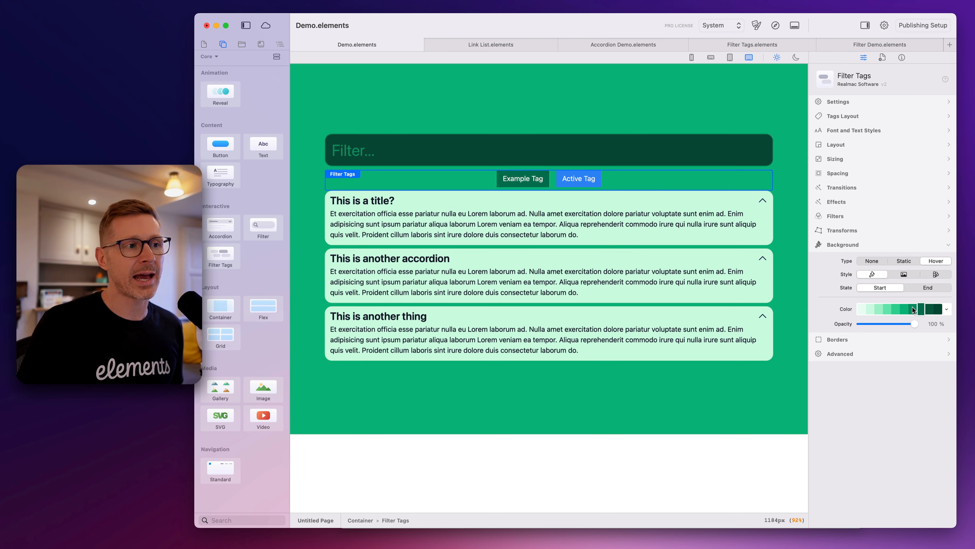
left_click(913, 310)
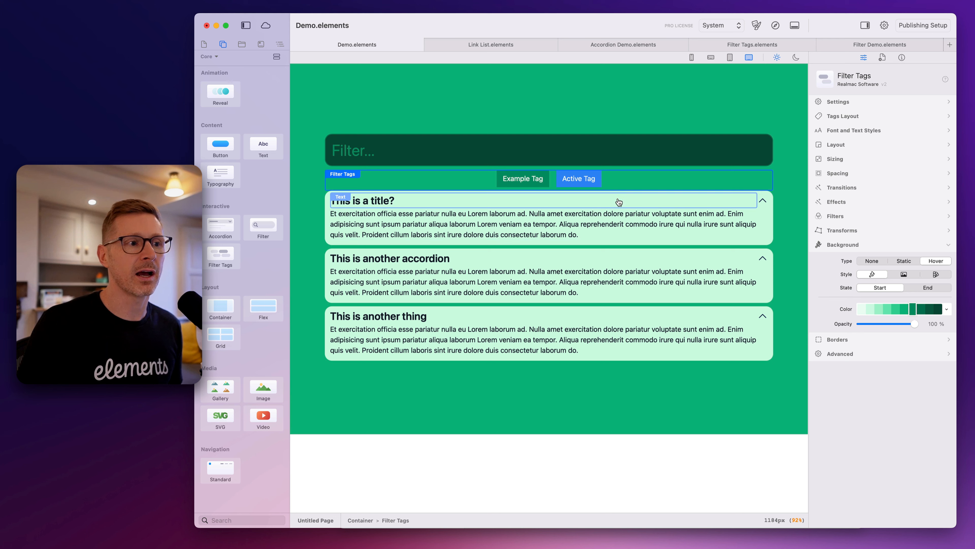
Set the Filter Tags component's hover background end color to emerald
left_click(932, 289)
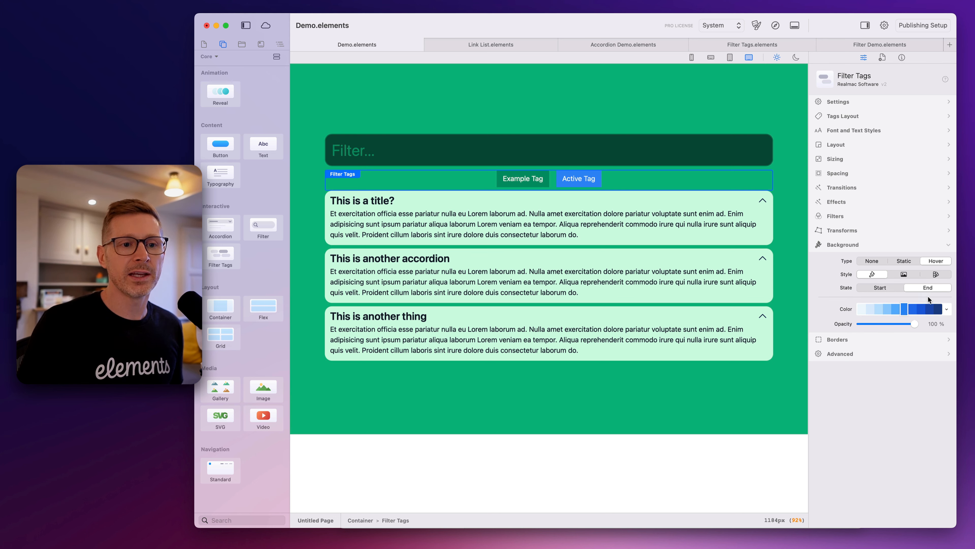
left_click(947, 309)
type("em")
key("Return")
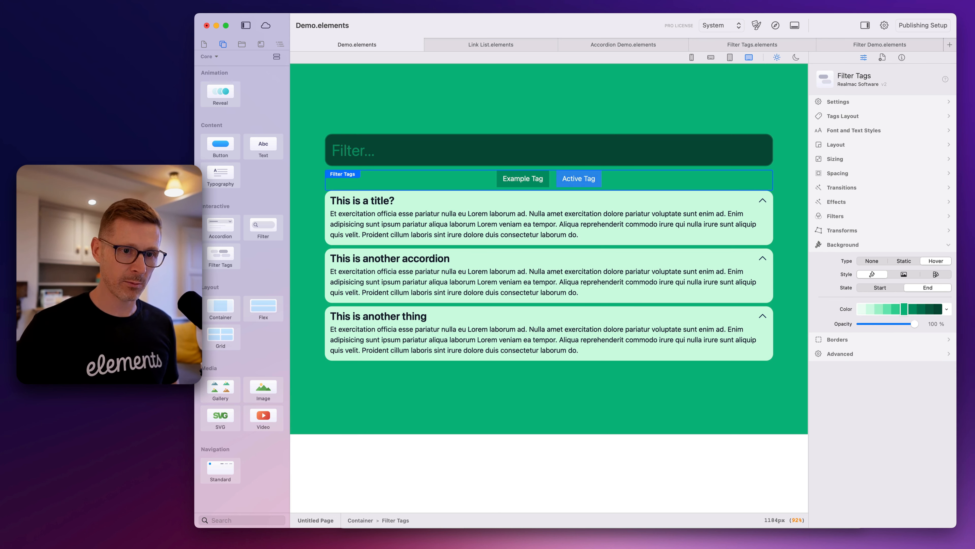
Set the Filter Tags' hover background end color to the darkest emerald and test the one tag in the browser preview
left_click(937, 312)
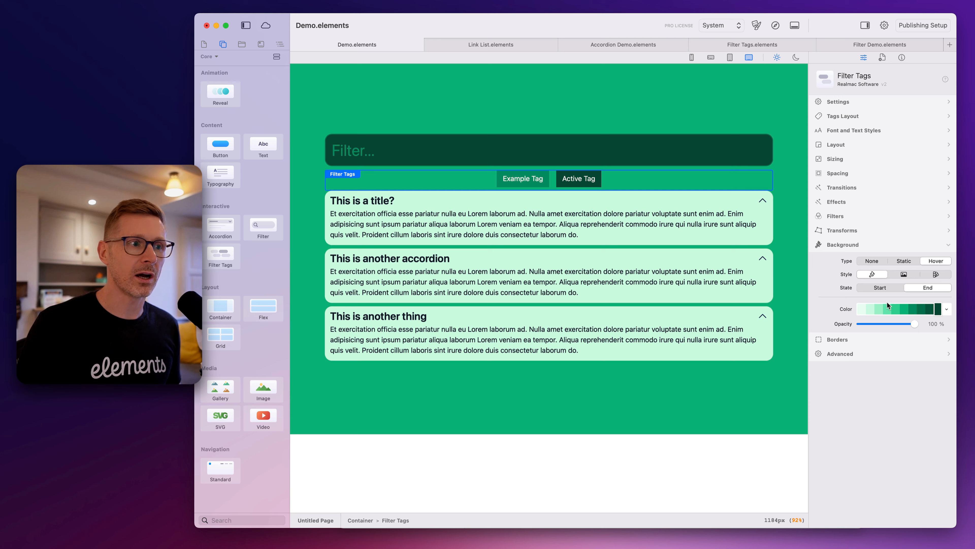
left_click(776, 25)
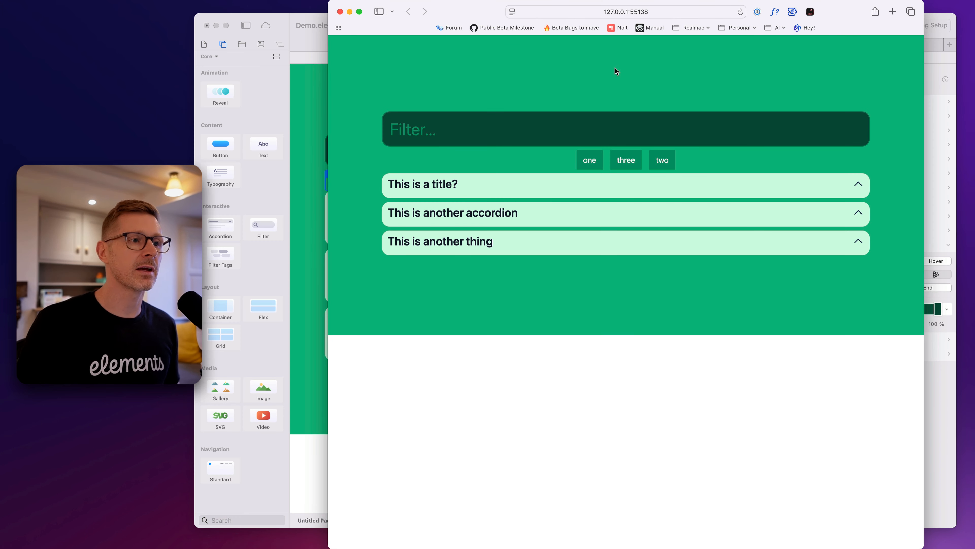
left_click(594, 163)
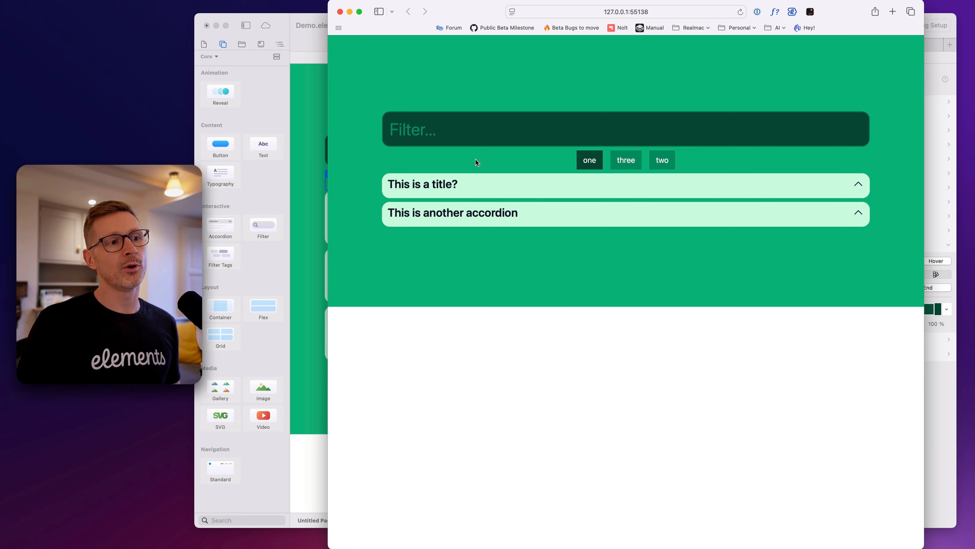
key("super+w")
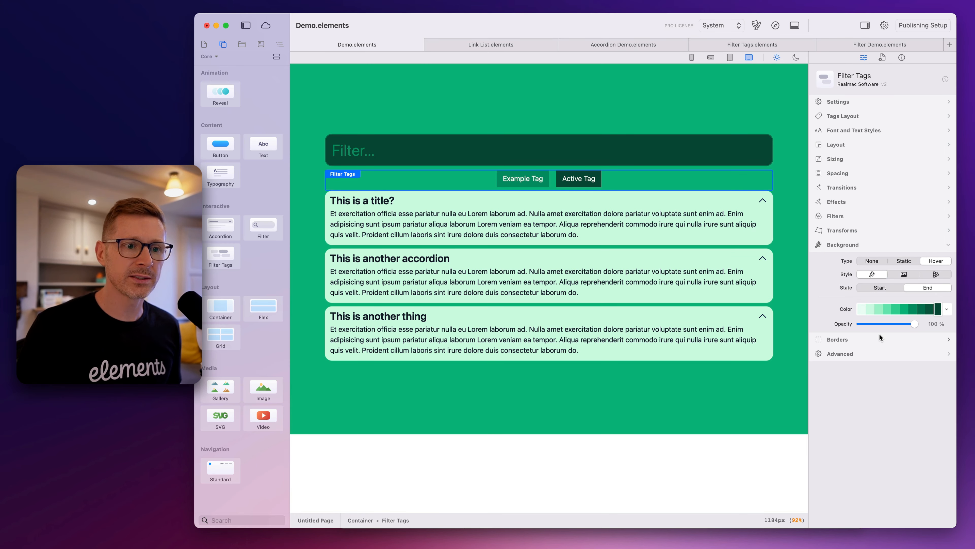
Enable static borders on the Filter Tags component with a 2xl radius on all four corners
left_click(880, 337)
left_click(906, 275)
left_click(881, 397)
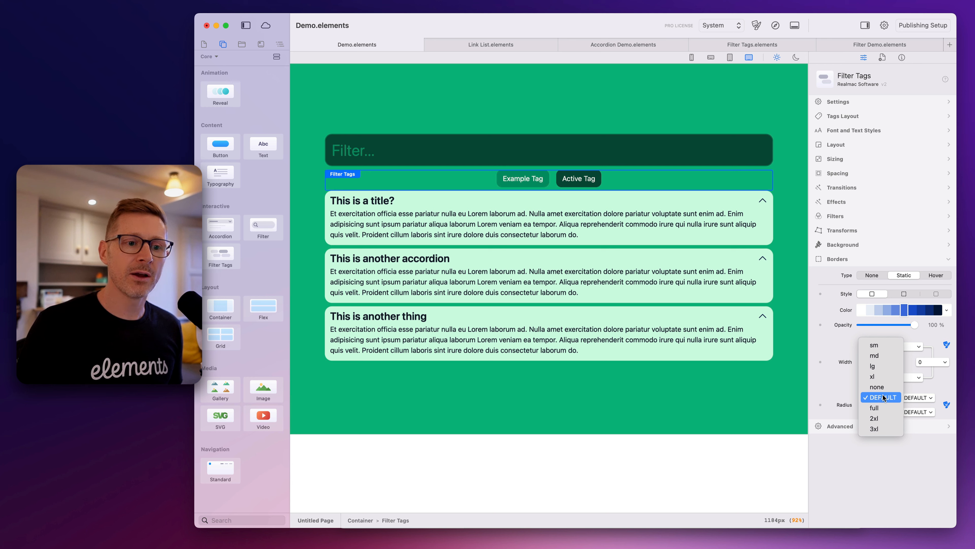
left_click(886, 418)
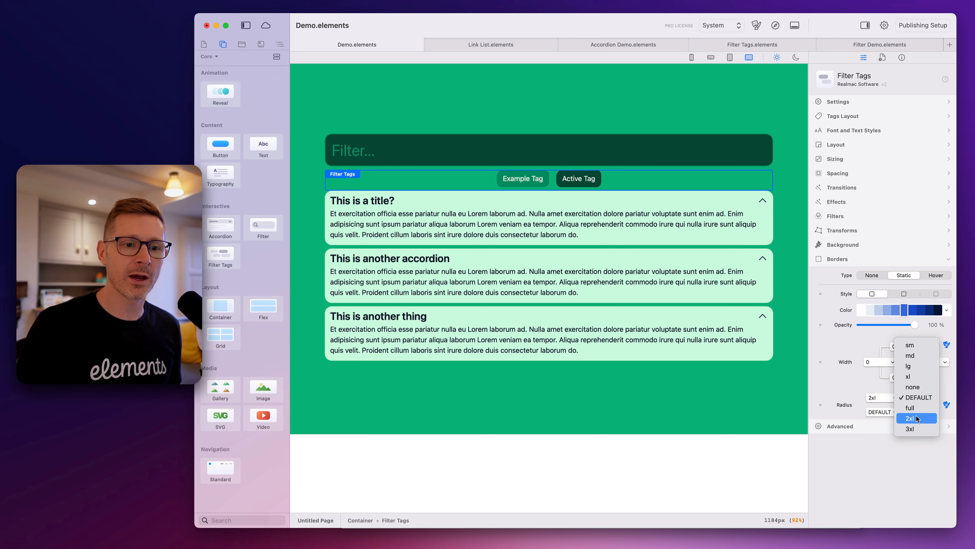
left_click(883, 412)
left_click(883, 433)
left_click(916, 412)
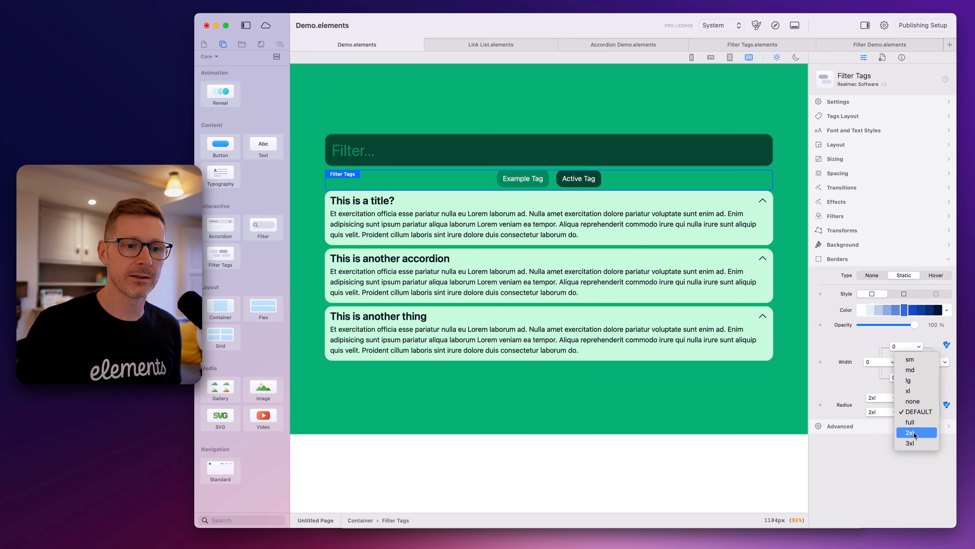
left_click(918, 434)
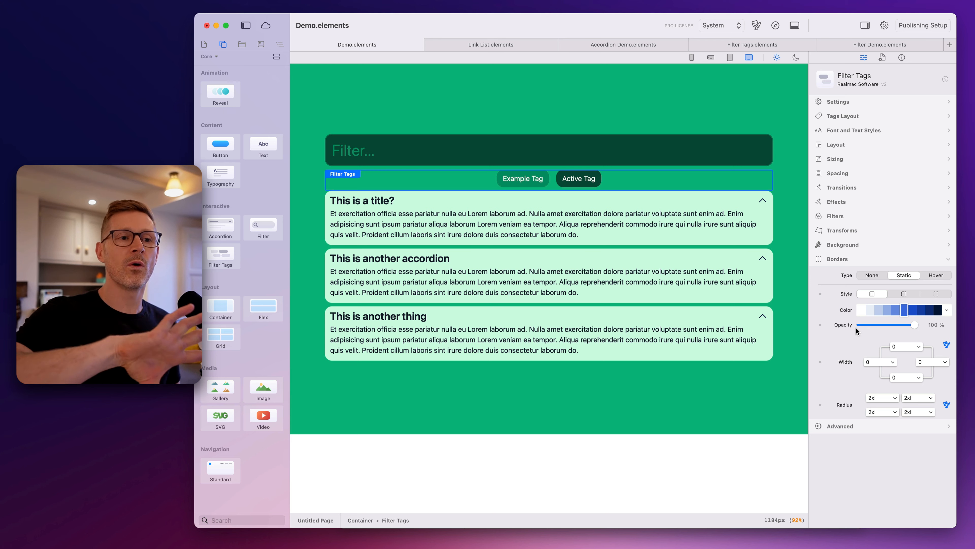
left_click(860, 259)
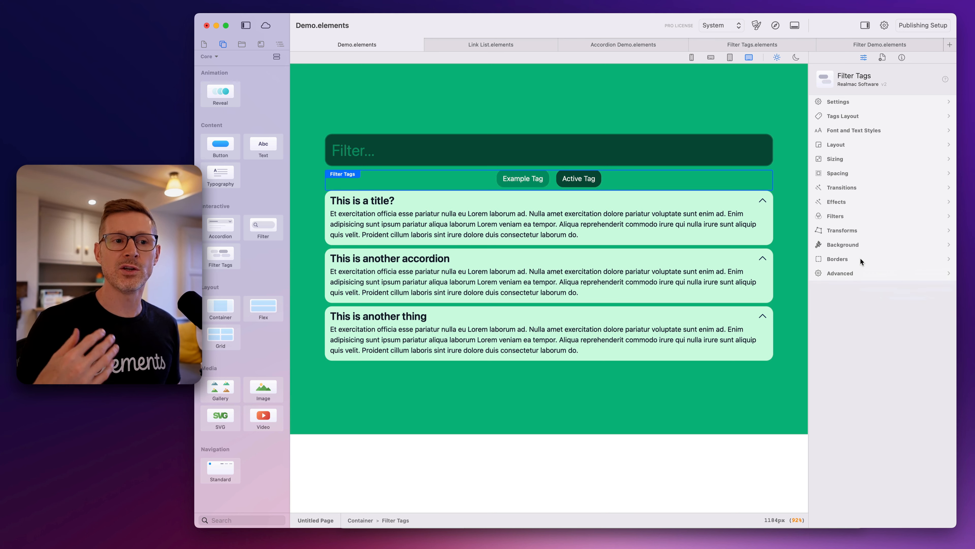
Enable hover transforms on the Filter Tags component and set the end-state scale to 110%
left_click(853, 229)
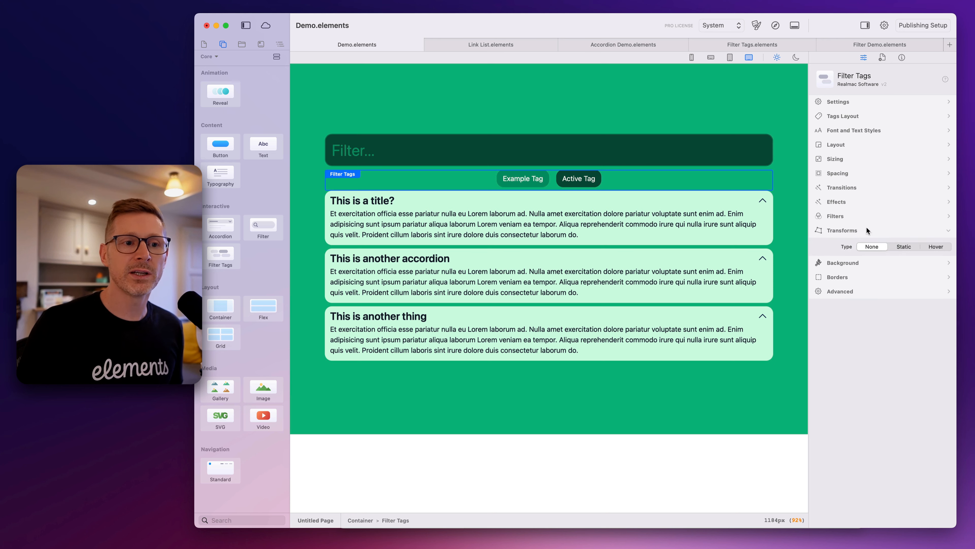
left_click(941, 247)
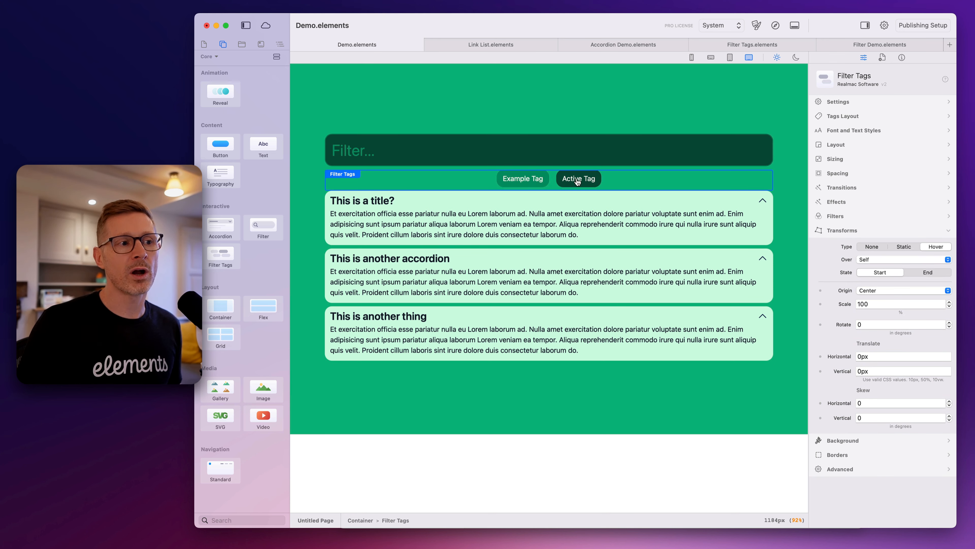
left_click(921, 274)
double_click(879, 304)
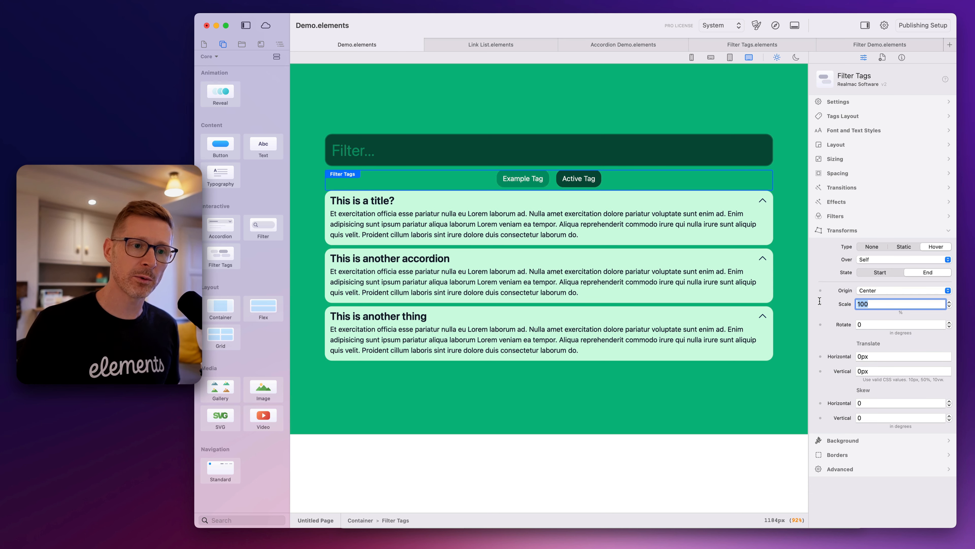
type("110")
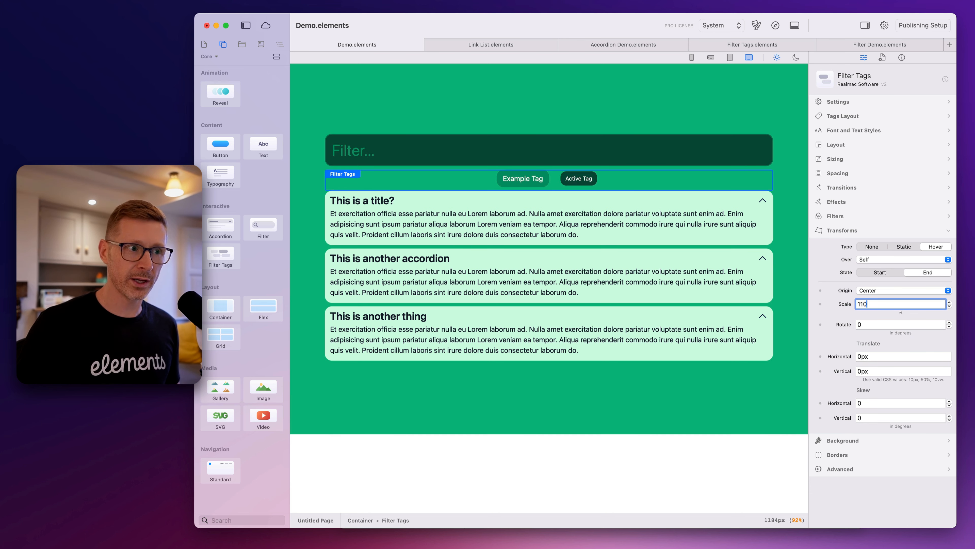
key("Return")
Set the Filter Tags' hover end-state rotation to 2 degrees and vertical translation to -10px
double_click(865, 324)
type("2")
key("Return")
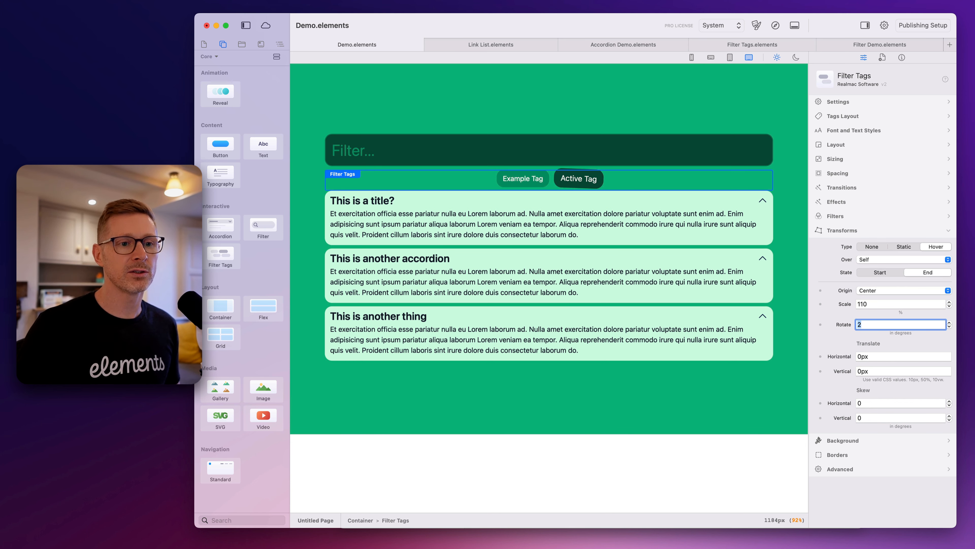
double_click(883, 370)
type("1")
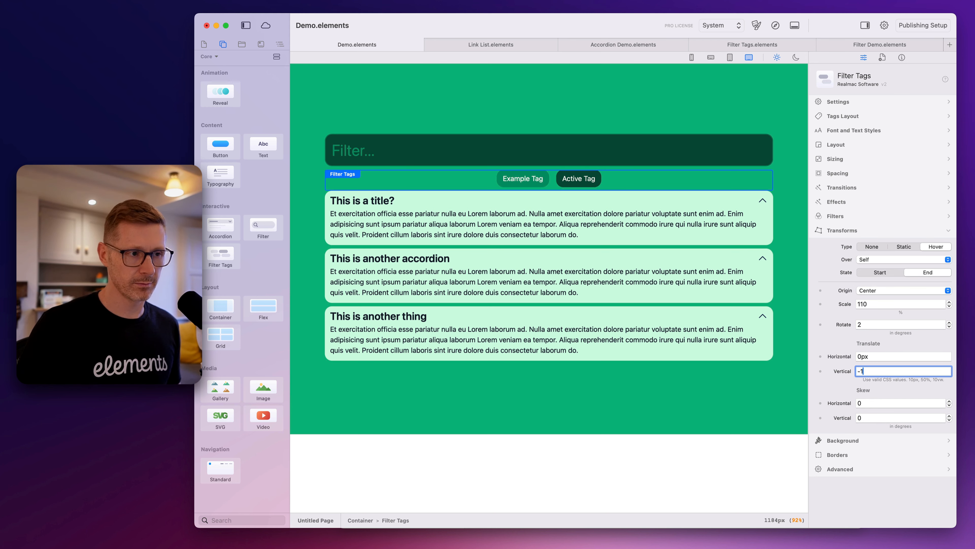
type("00px")
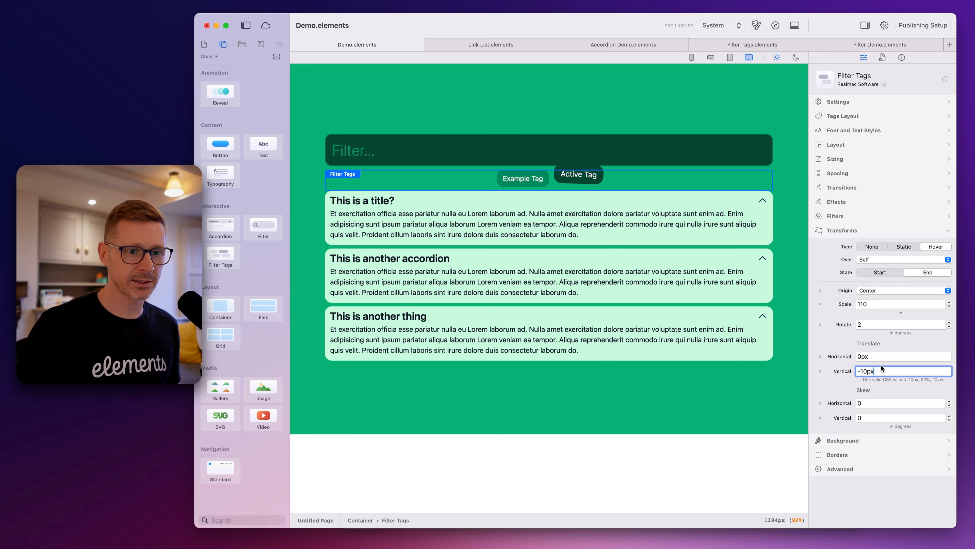
Set the Filter component's top and bottom margins to 6
left_click(714, 166)
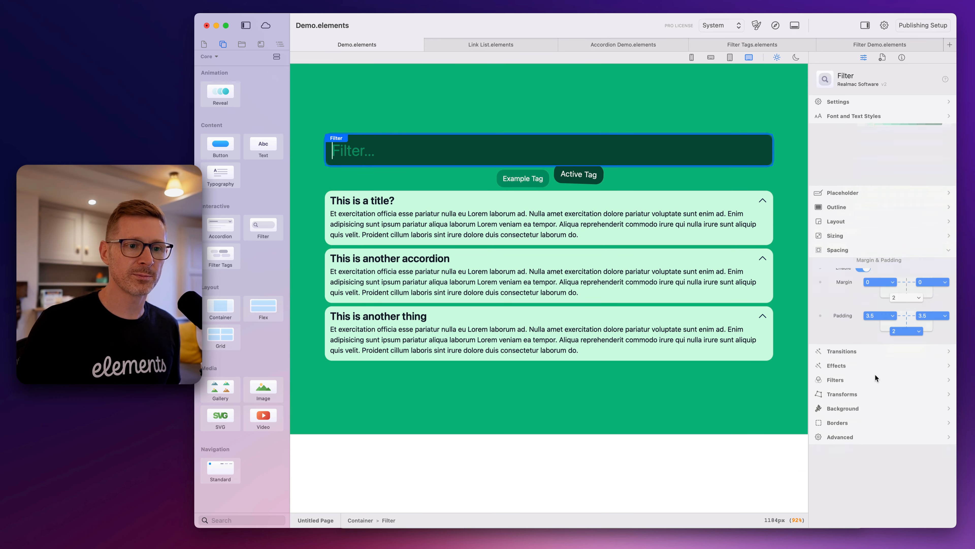
left_click(904, 263)
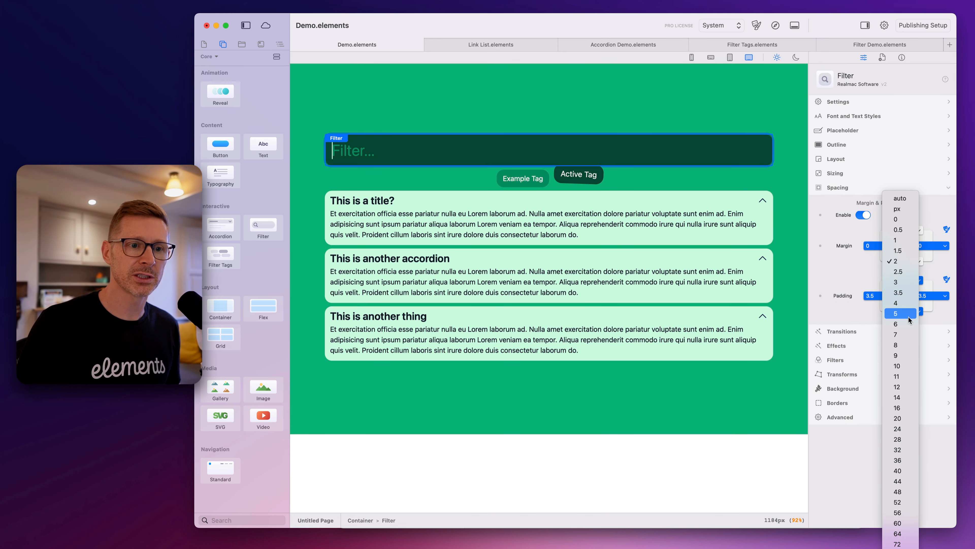
left_click(907, 303)
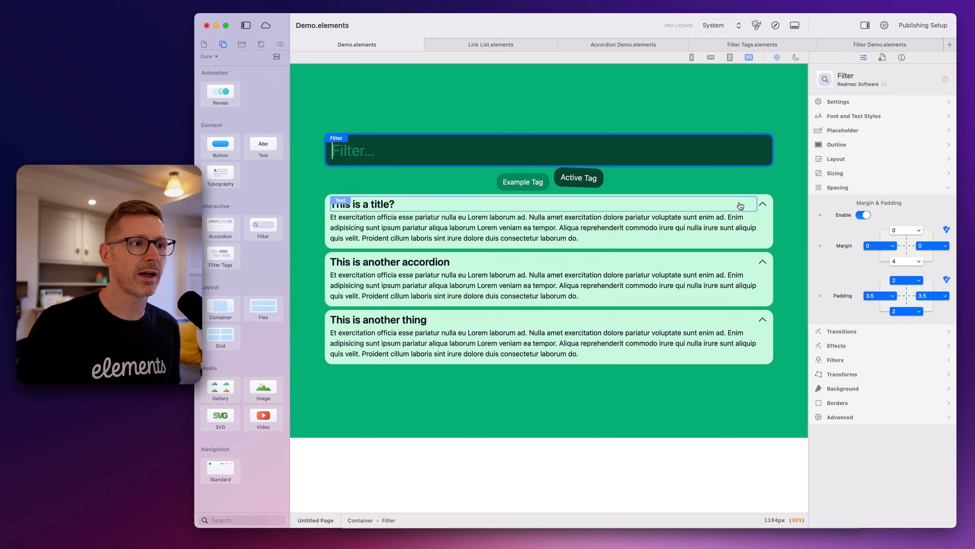
left_click(903, 261)
left_click(903, 261)
left_click(903, 260)
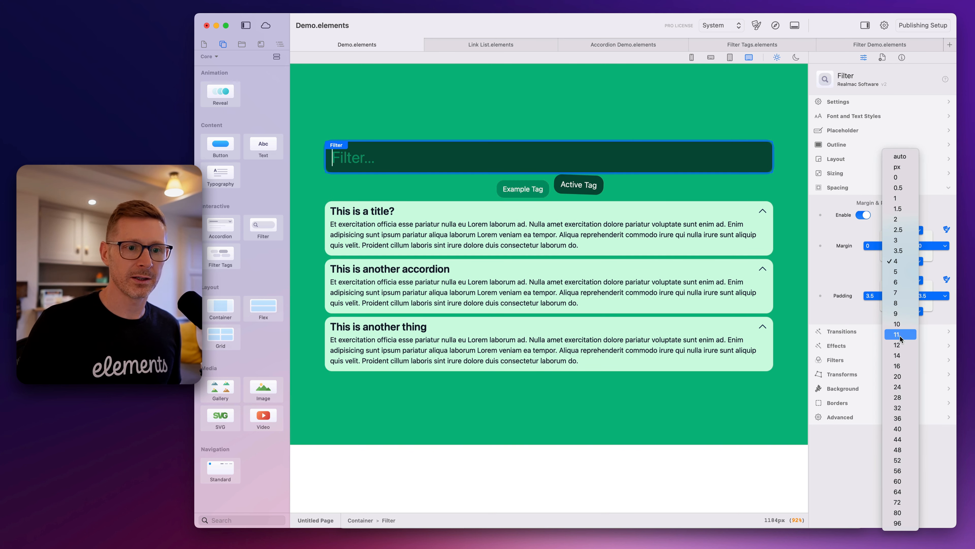
left_click(901, 282)
Test the tags' hover effect and filter by the three tag in the browser preview, and return to the Elements project
left_click(776, 26)
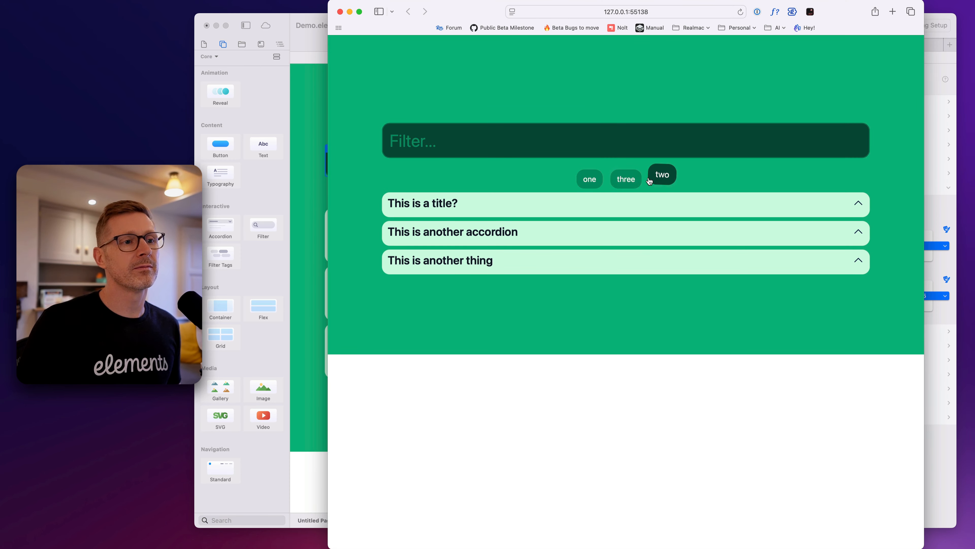
left_click(625, 180)
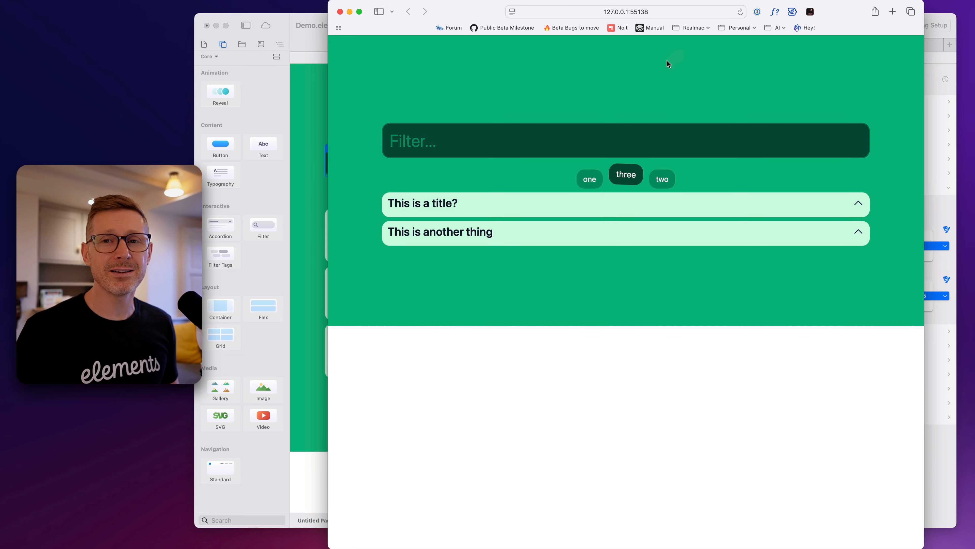
key("super+w")
Try adding a second Filter component through the quick component search with "fil", and undo the insertion
left_click(544, 109)
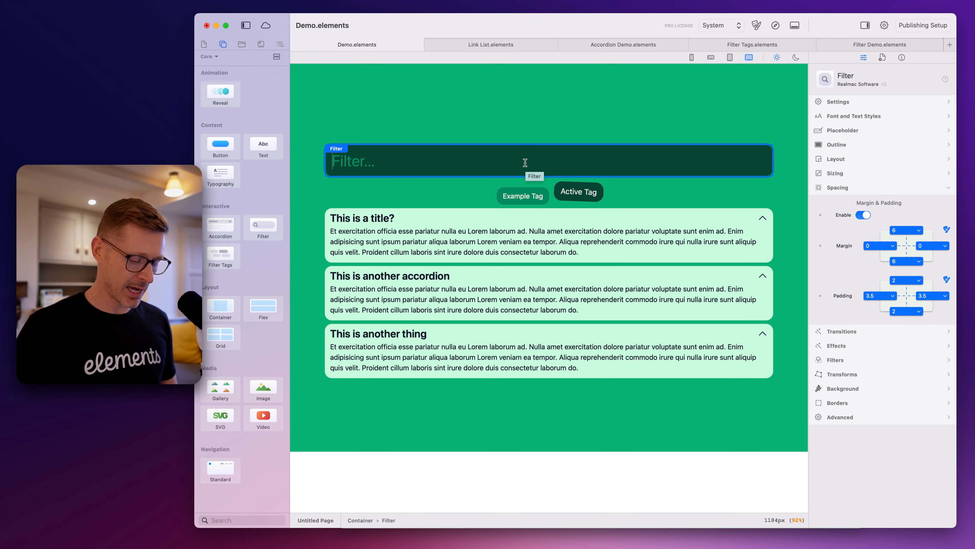
key("super+k")
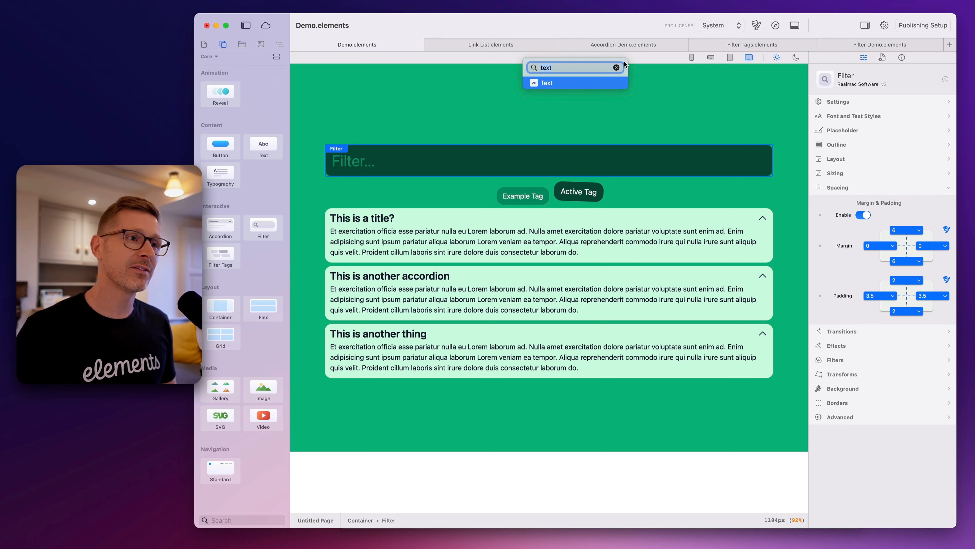
key("BackSpace")
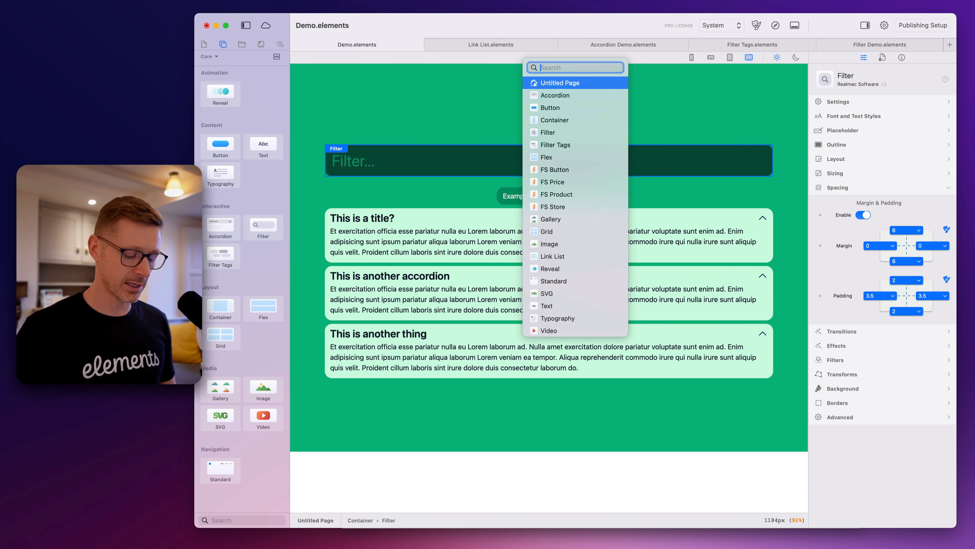
type("fil")
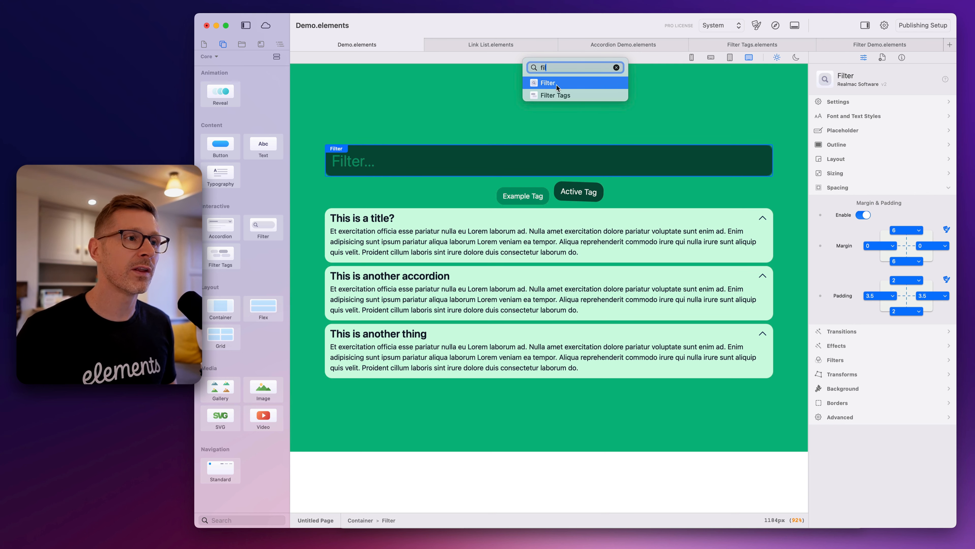
left_click(558, 84)
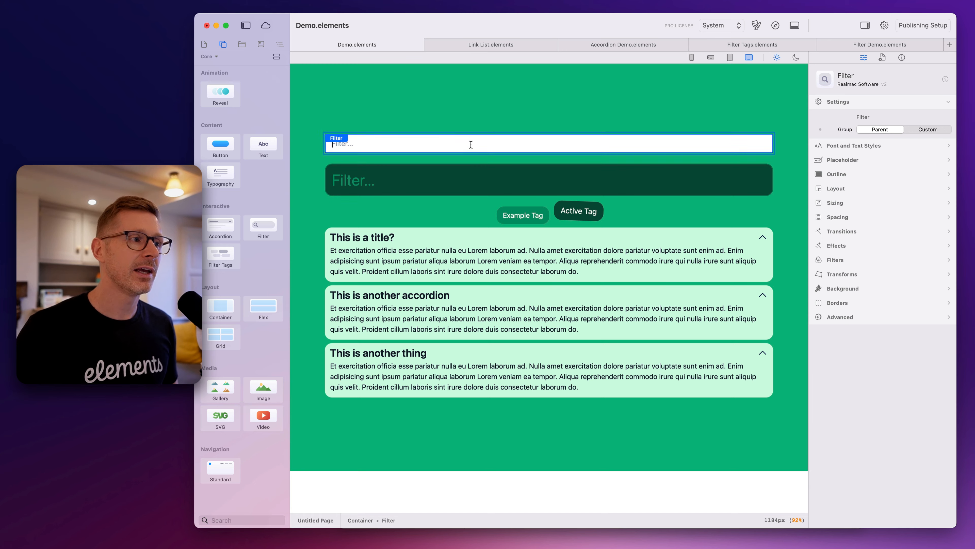
key("super+z")
Select the outer container and undo the page edits back to before the accordions were added and its background was made emerald
left_click(601, 120)
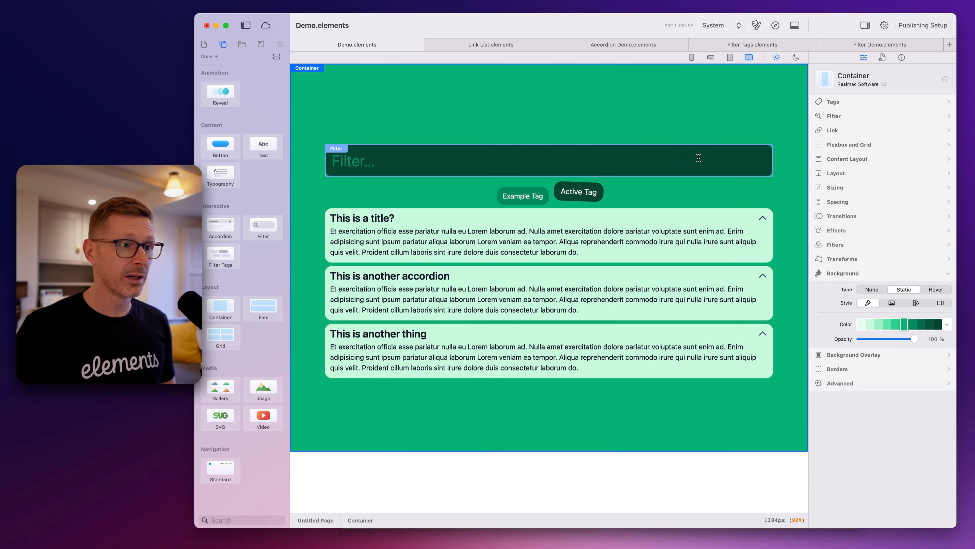
key("super+shift+z")
key("super+z")
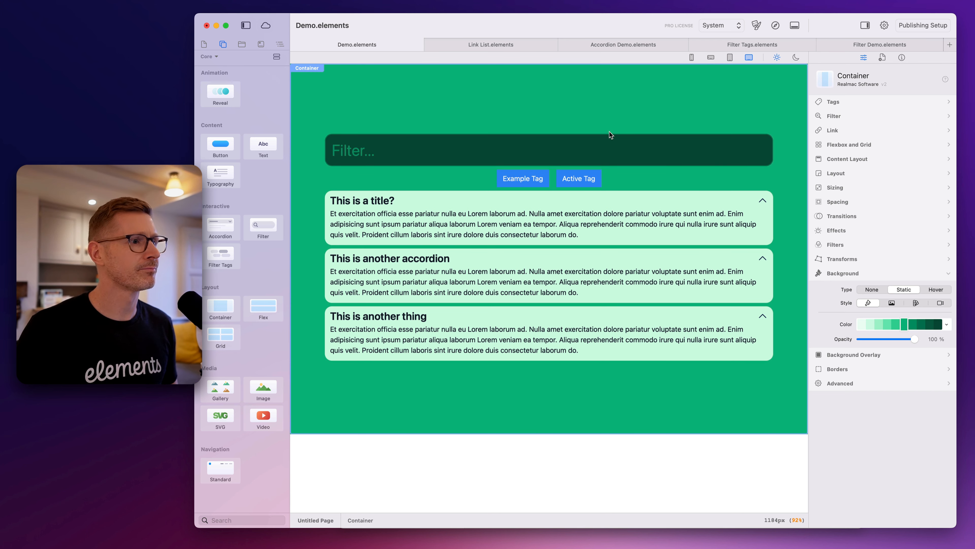
key("super+z")
key("super+z")
key("super+z")
key("super+z")
key("super+z")
key("super+z")
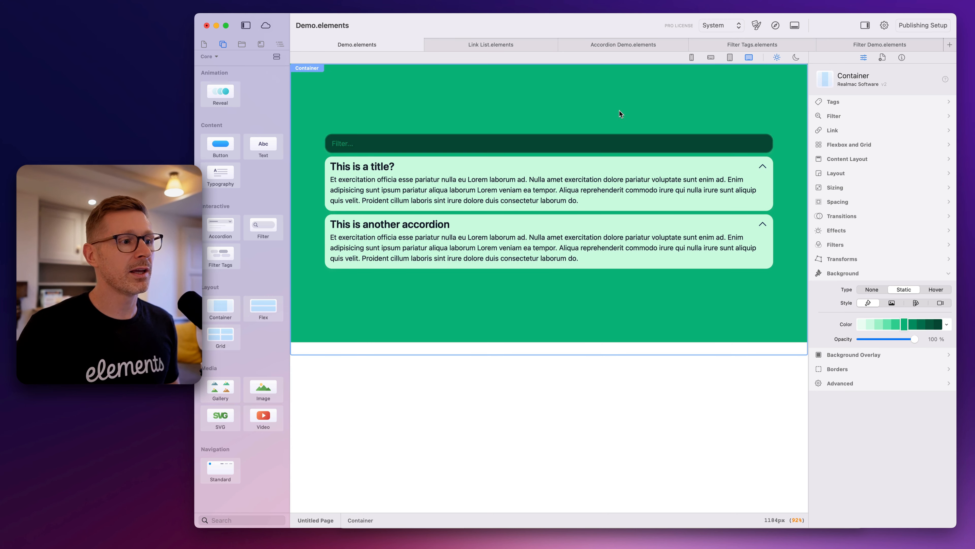
key("super+z")
key("super+z")
key("super+z")
key("super+z")
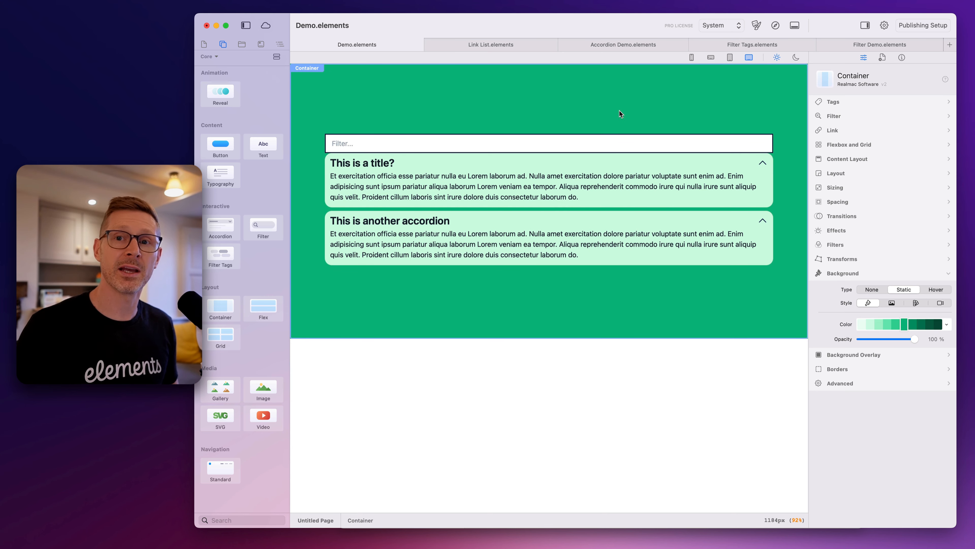
key("super+z")
key("super+z")
key("super+z")
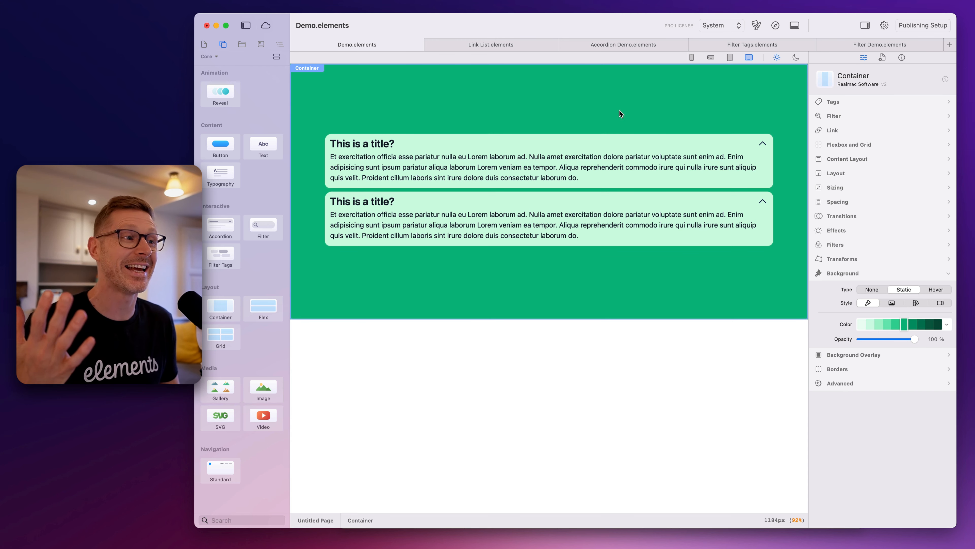
key("super+z")
key("super+z")
key("super+z")
key("super+z")
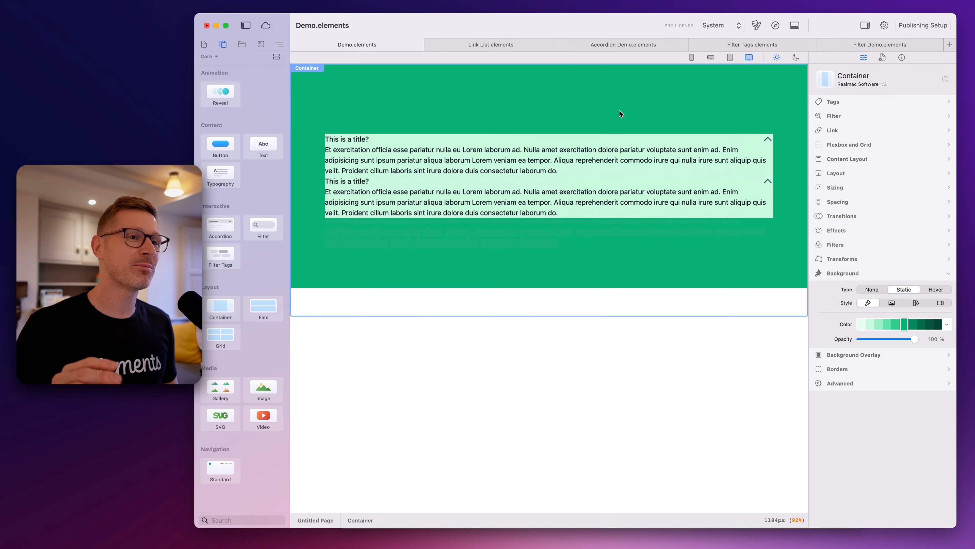
key("super+z")
key("super+z")
key("super+z")
key("super+z")
key("super+z")
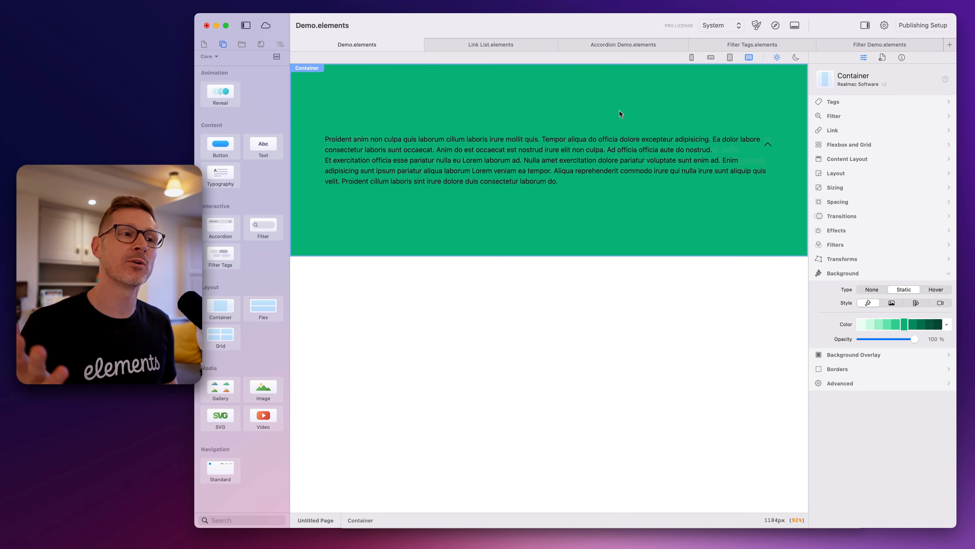
key("super+z")
key("super+z")
key("super+z")
key("super+z")
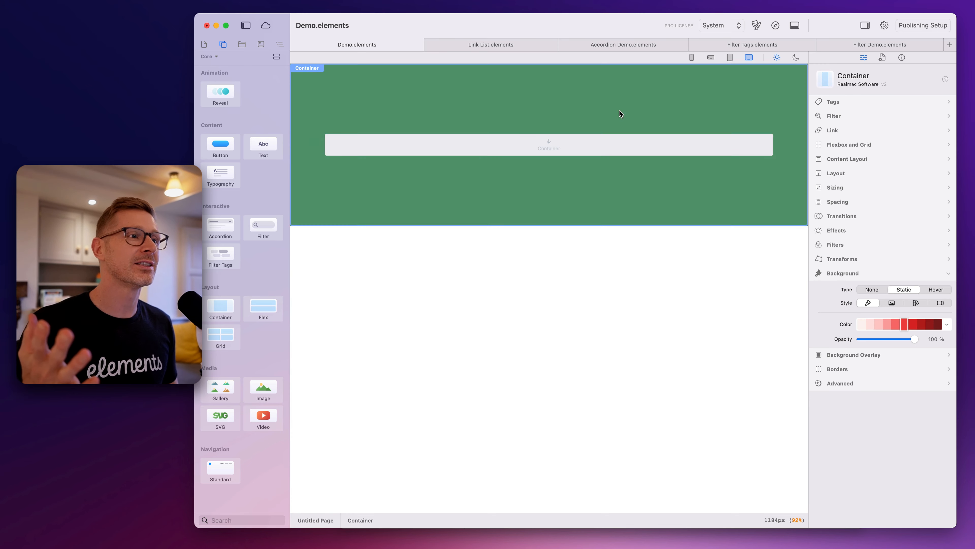
Undo further page edits back to the red container holding only an empty grid
key("super+z")
key("super+z")
key("super+z")
key("super+z")
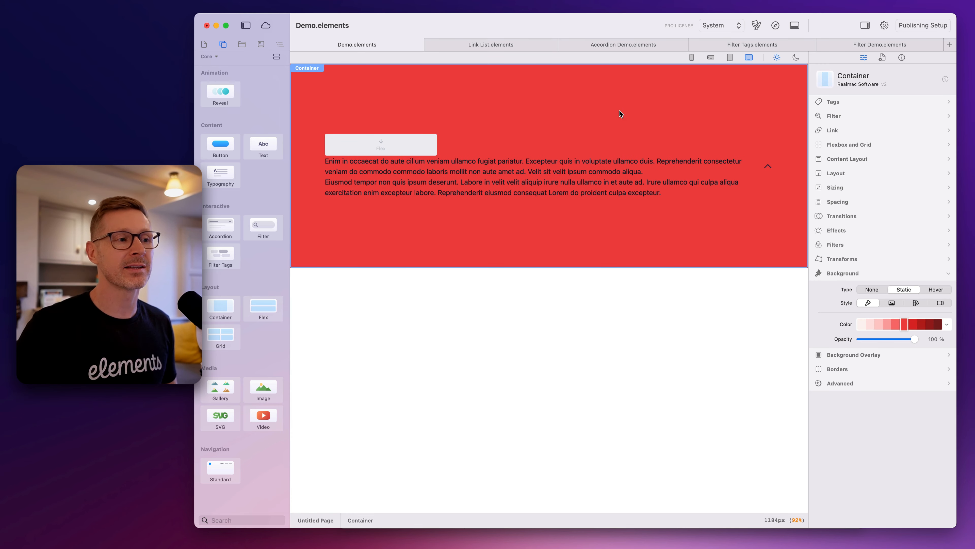
key("super+z")
key("super+z")
key("super+z")
key("super+z")
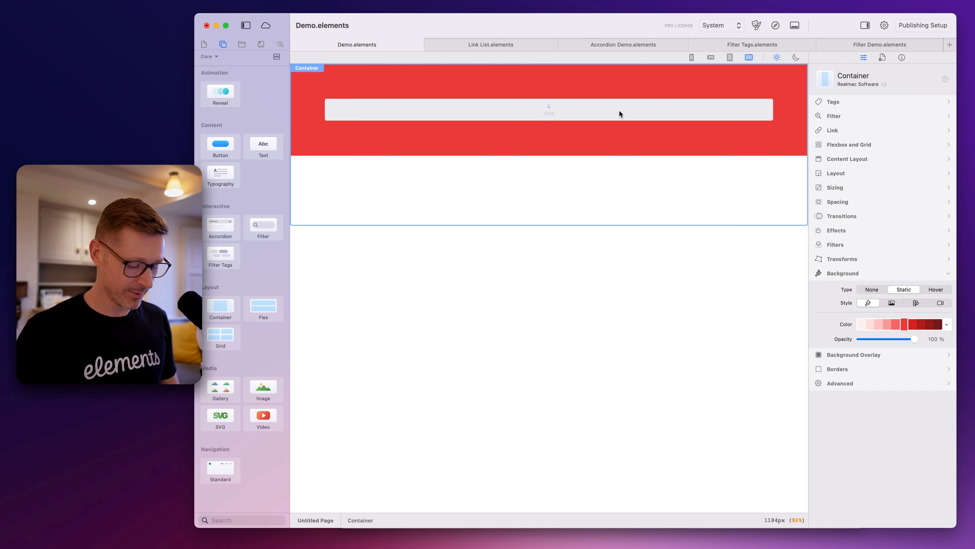
Search the quick component list for "fil" and clear the search without inserting anything
left_click(619, 110)
type("fil")
key("BackSpace")
key("BackSpace")
key("BackSpace")
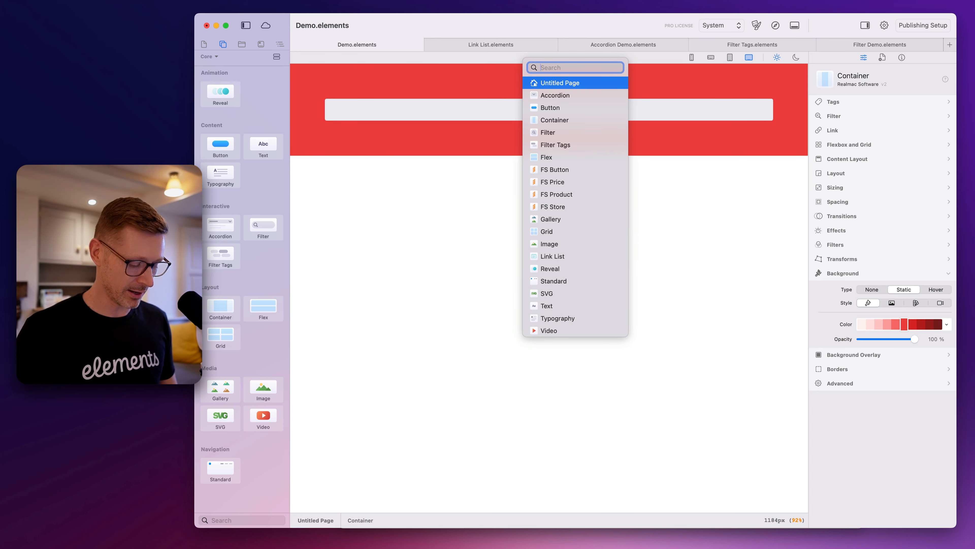
Redo the undone page edits up to the outer container's emerald background
key("super+shift+z")
key("super+shift+z")
key("super+shift+z")
key("super+shift+z")
left_click(762, 88)
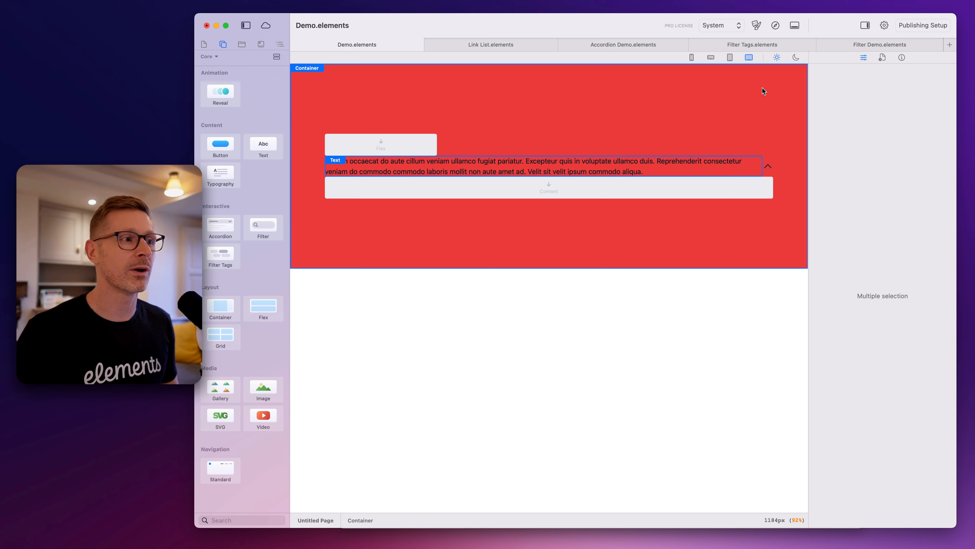
key("super+z")
key("super+z")
key("super+z")
key("super+z")
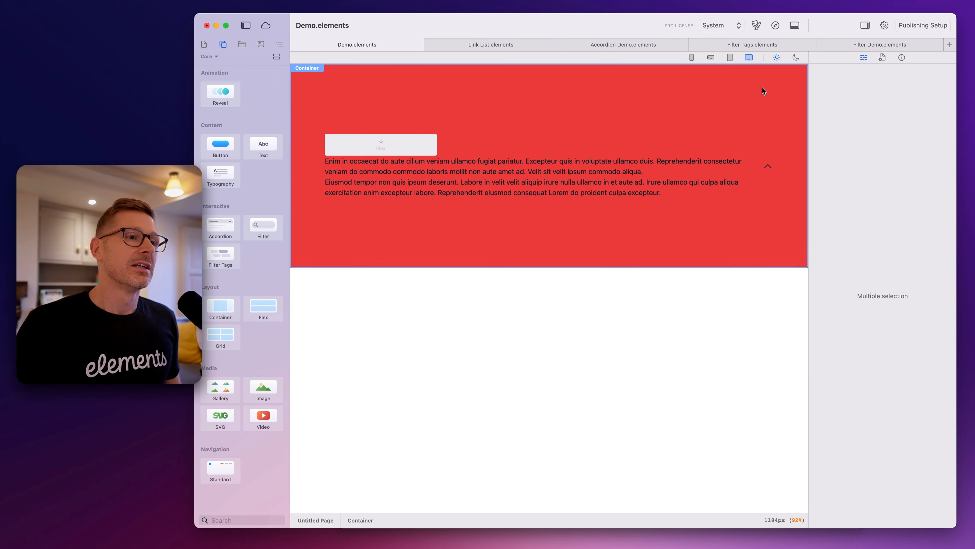
key("super+z")
key("super+z")
key("super+z")
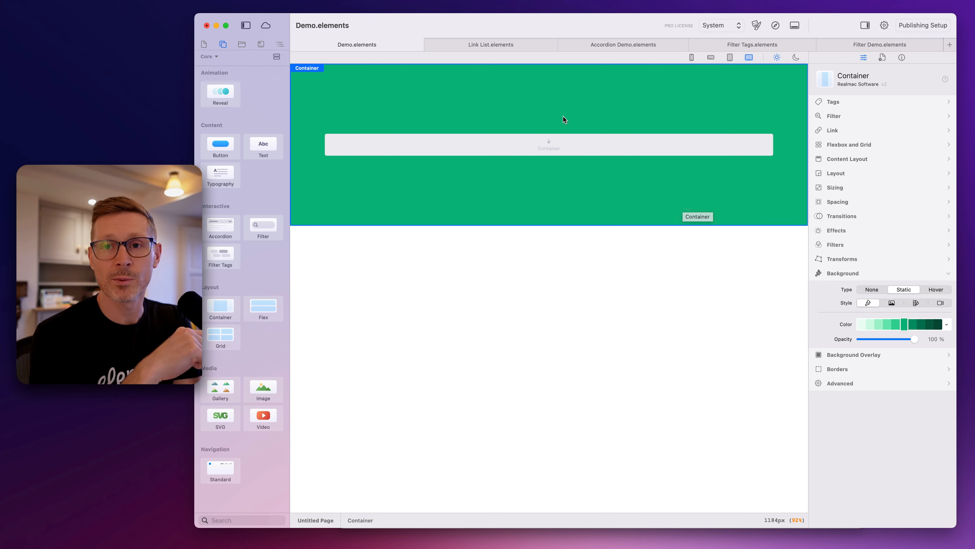
Switch to the Accordion Demo project and examine its FAQ, Q&A and Festival Details accordion styles
left_click(599, 45)
scroll(595, 196, "down", 10)
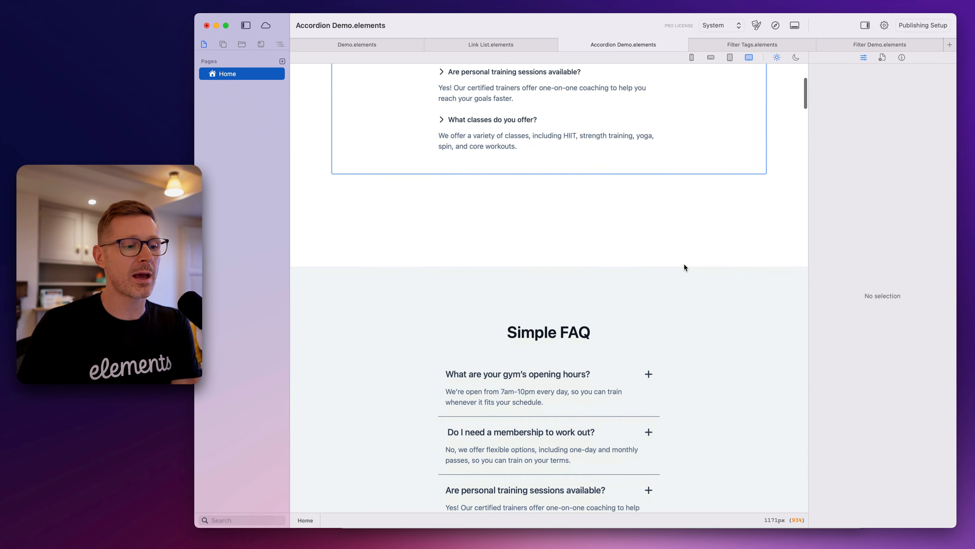
scroll(719, 349, "down", 10)
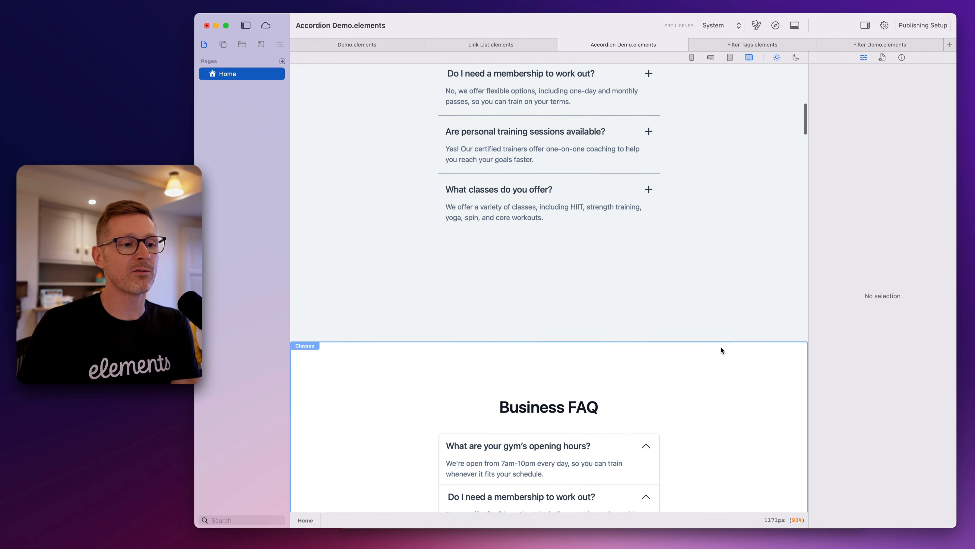
scroll(657, 240, "down", 10)
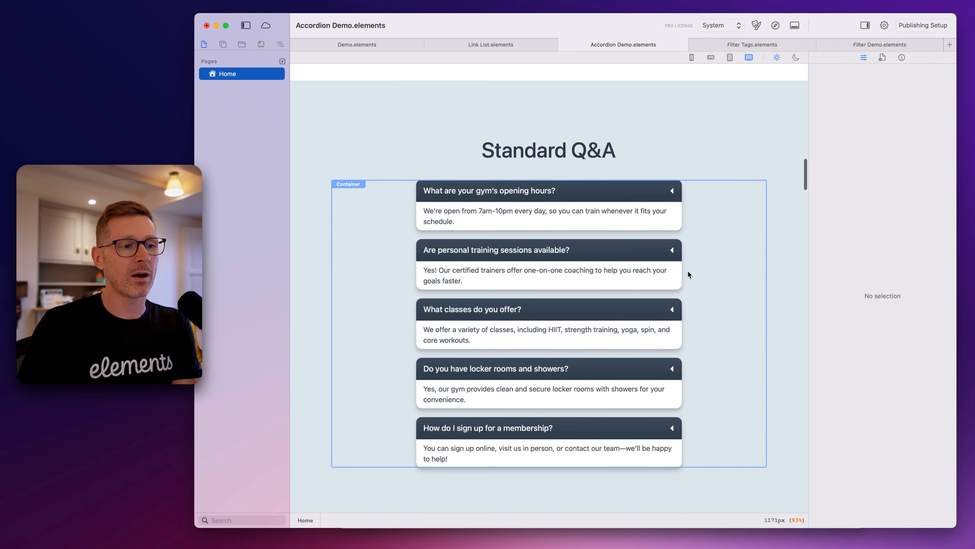
scroll(725, 311, "down", 5)
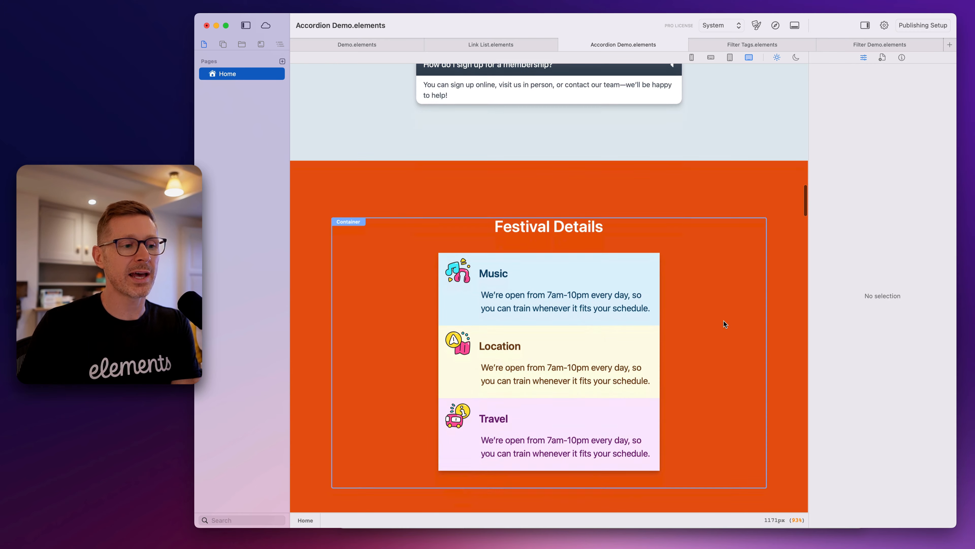
scroll(738, 308, "up", 15)
scroll(752, 215, "up", 15)
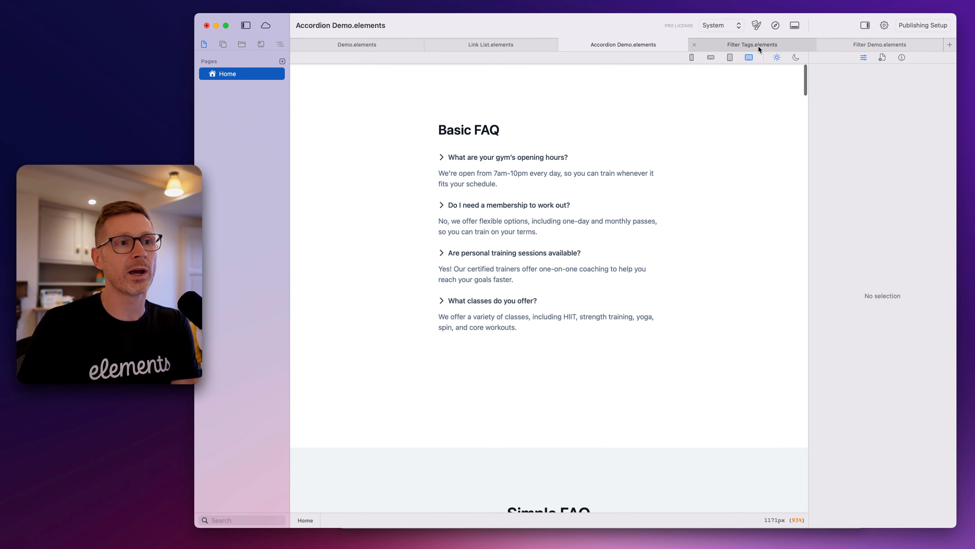
Switch to the Filter Tags project and examine the filter tags above its product and movie grids
left_click(758, 45)
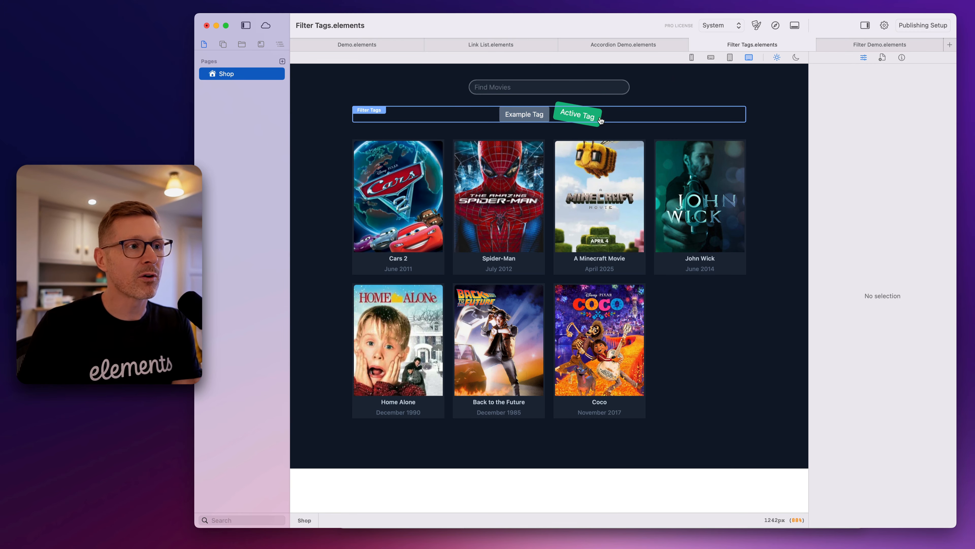
scroll(615, 119, "up", 5)
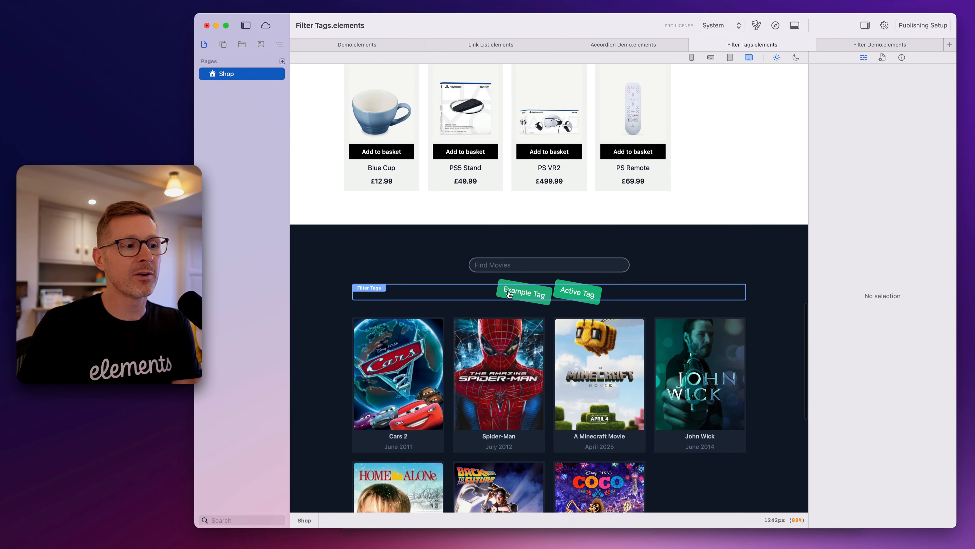
scroll(510, 295, "up", 1)
scroll(507, 294, "up", 10)
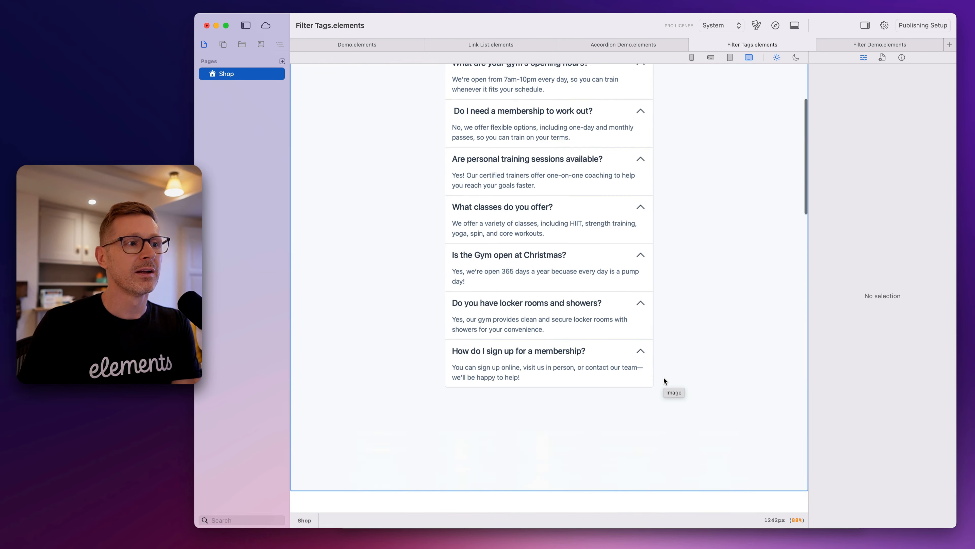
scroll(664, 377, "down", 15)
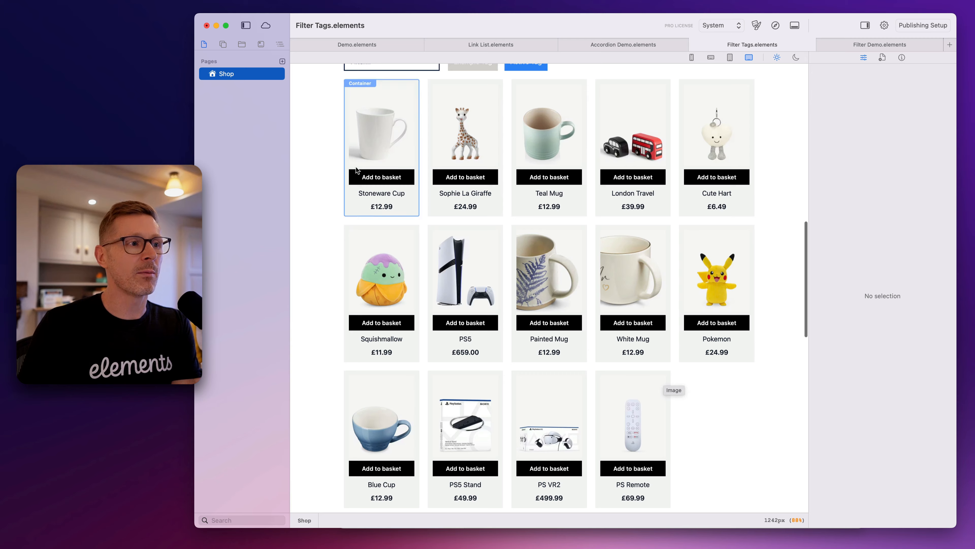
scroll(663, 375, "up", 2)
scroll(625, 279, "down", 10)
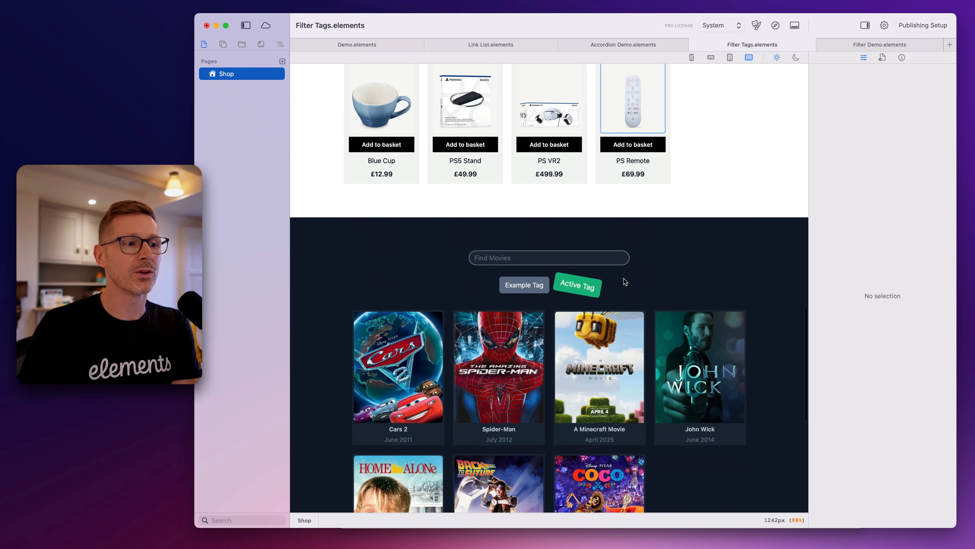
scroll(700, 156, "up", 2)
Preview the Filter Tags page in the browser and test the products' games and homeware tags
left_click(776, 25)
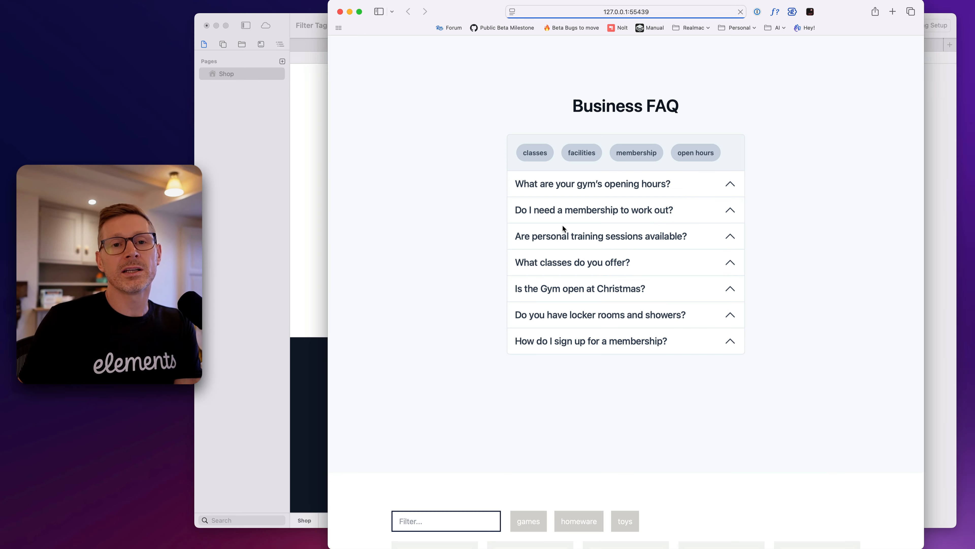
scroll(562, 228, "down", 10)
left_click(528, 125)
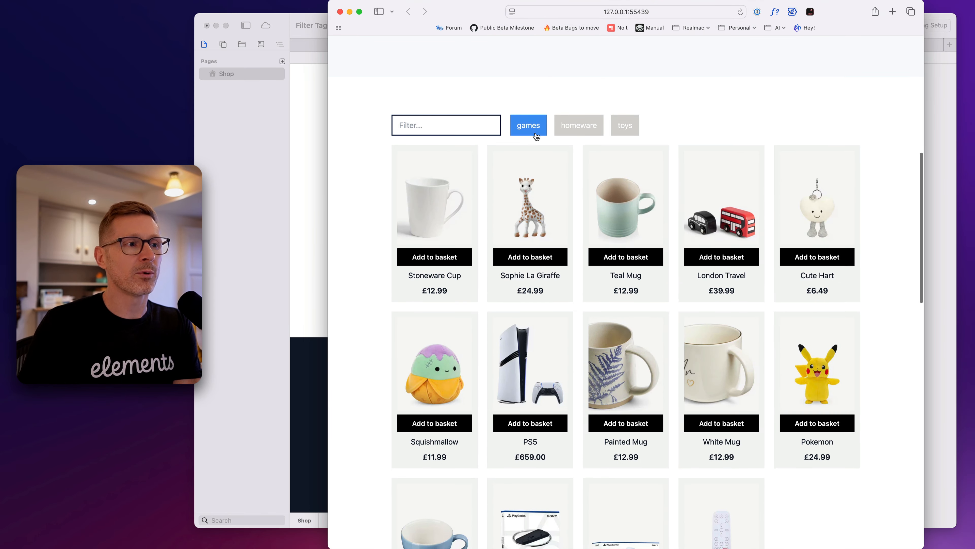
left_click(528, 126)
left_click(579, 130)
left_click(579, 130)
Test the movie grid's 80's, 90's, 20's and 10's filter tags, and close the browser preview
scroll(665, 327, "down", 10)
left_click(643, 270)
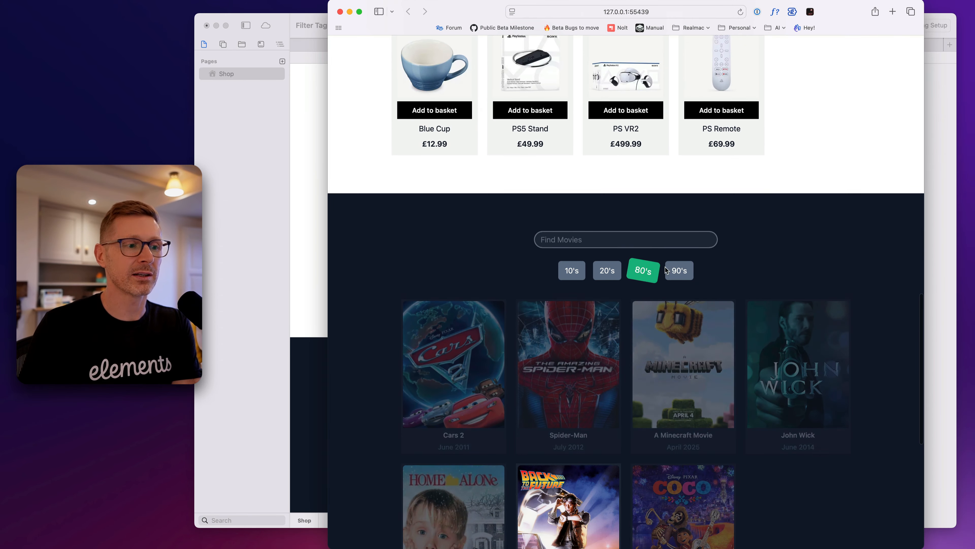
left_click(681, 270)
scroll(680, 273, "down", 3)
left_click(673, 190)
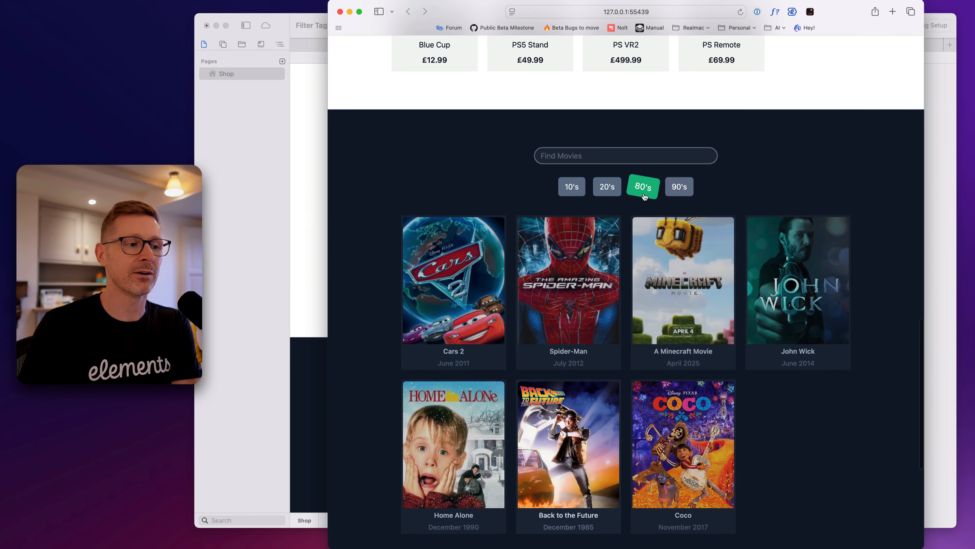
left_click(643, 189)
scroll(641, 203, "down", 3)
left_click(607, 81)
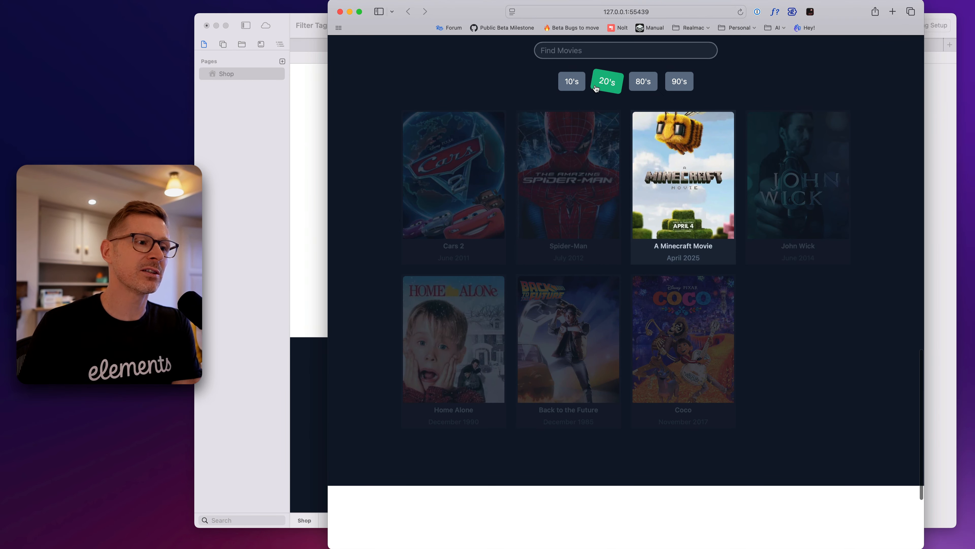
left_click(596, 89)
left_click(571, 81)
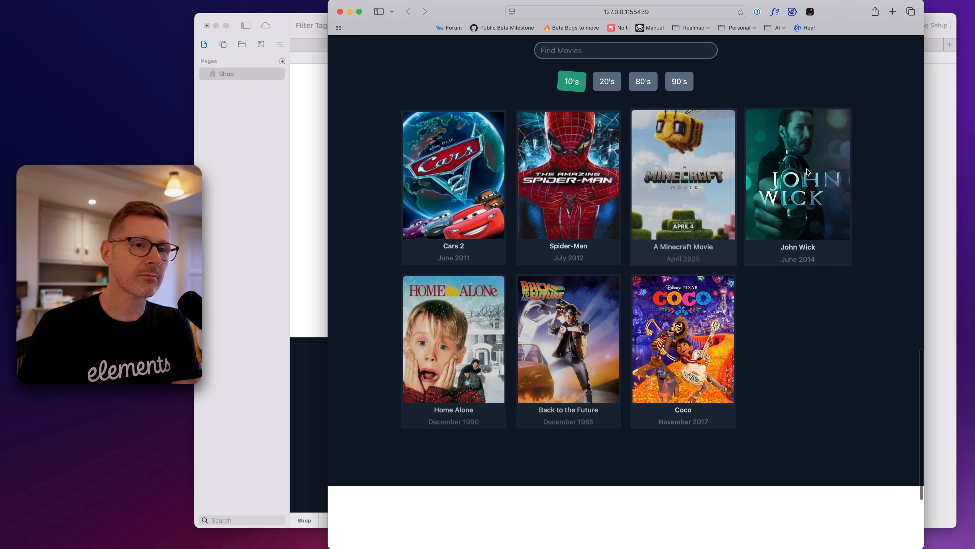
left_click(340, 12)
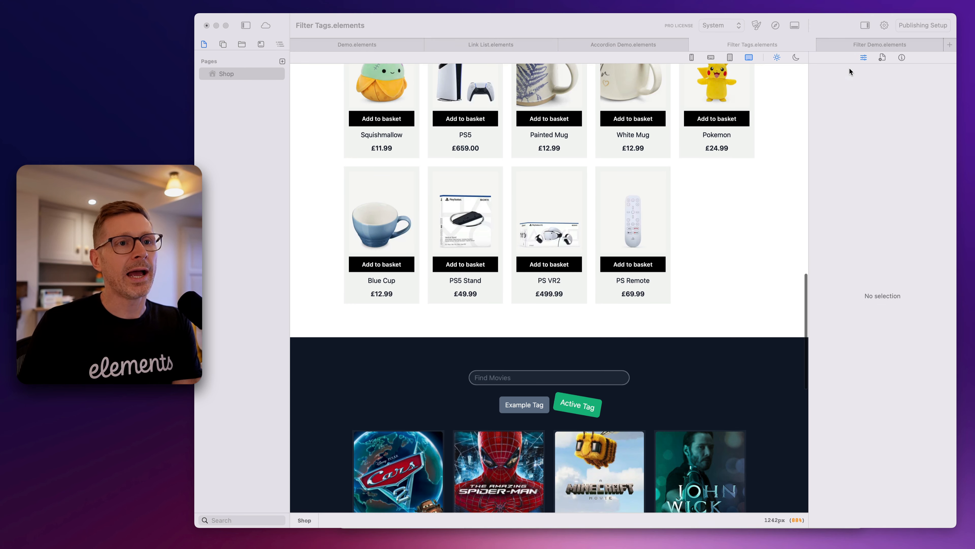
Switch to the Filter Demo project and examine its filter fields above the FAQ and text sections
left_click(850, 46)
left_click(852, 47)
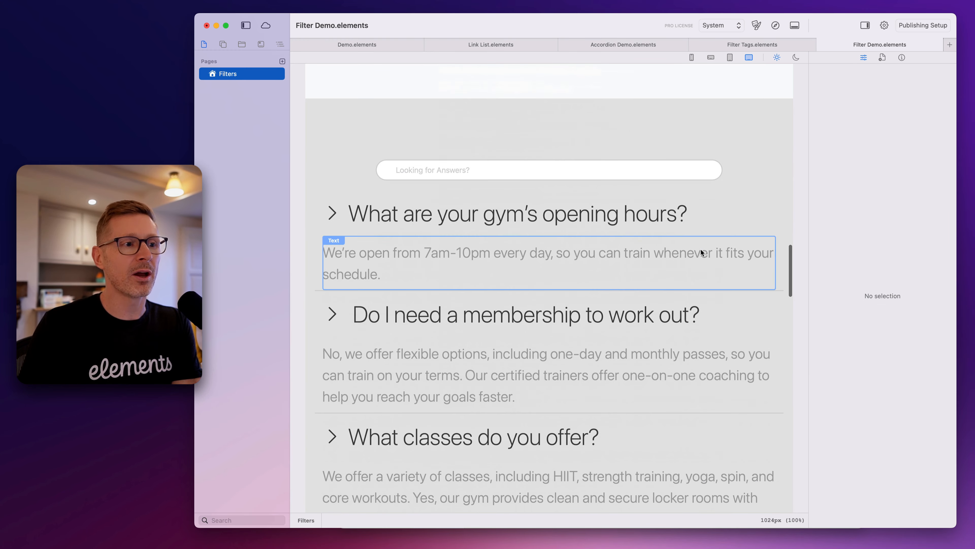
scroll(702, 249, "down", 15)
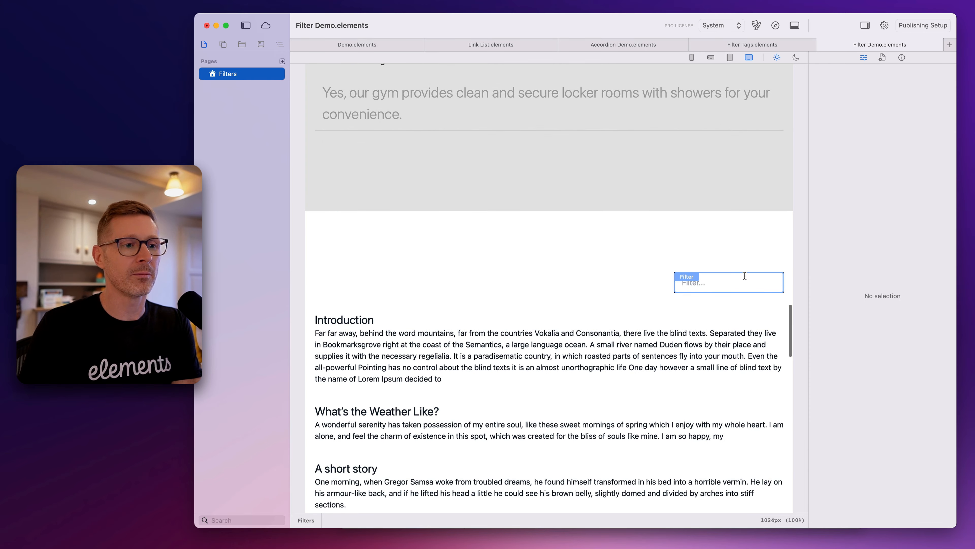
scroll(709, 298, "down", 5)
scroll(710, 298, "up", 20)
scroll(710, 299, "down", 12)
scroll(686, 235, "up", 6)
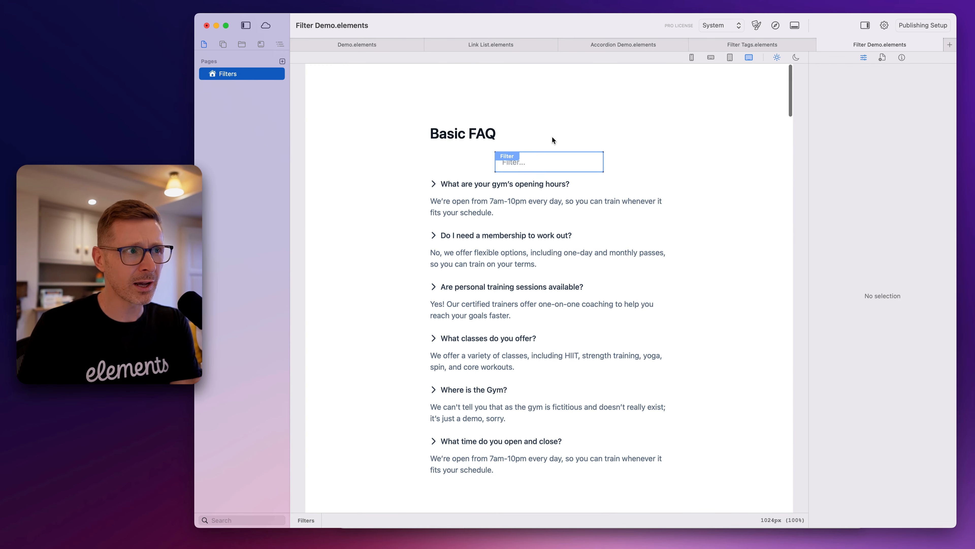
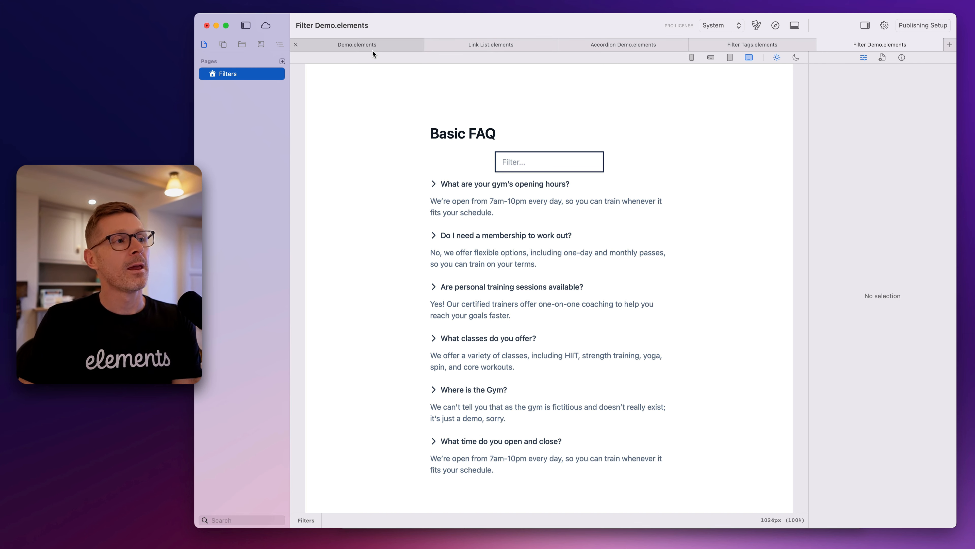
Look at the Link List project's link items, and inspect the first Basic FAQ accordion's properties in the Accordion Demo project
left_click(388, 48)
left_click(469, 47)
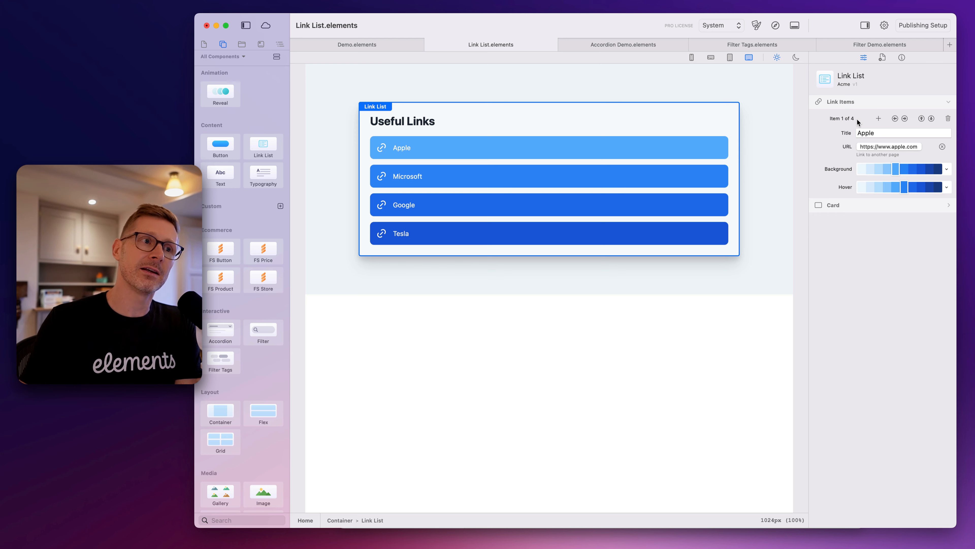
left_click(642, 42)
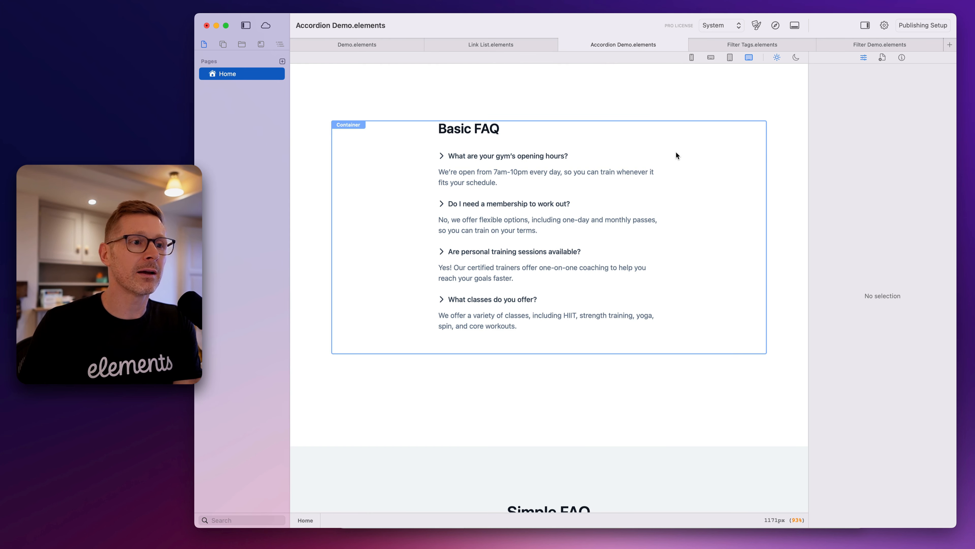
left_click(443, 154)
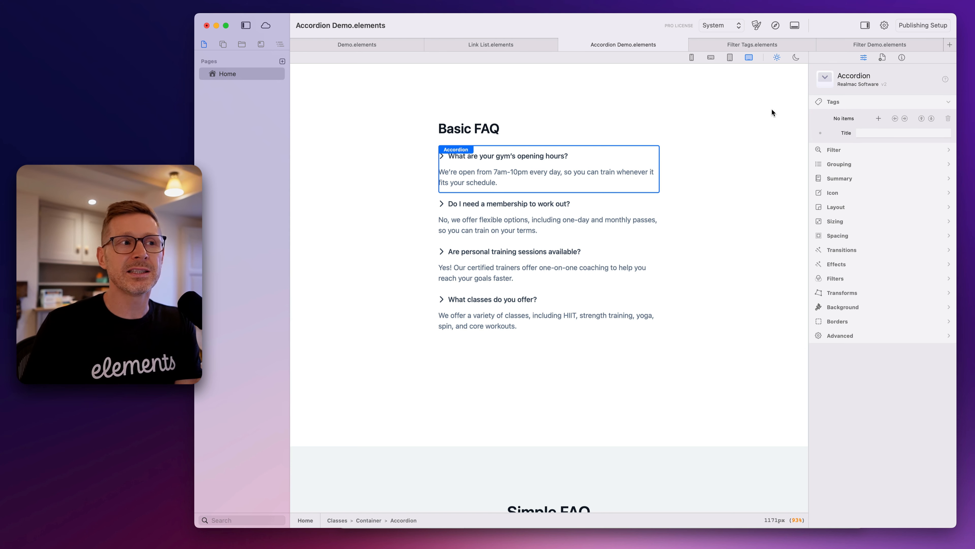
Return to the Link List project and browse the Useful Links items from Apple through to Tesla
left_click(477, 44)
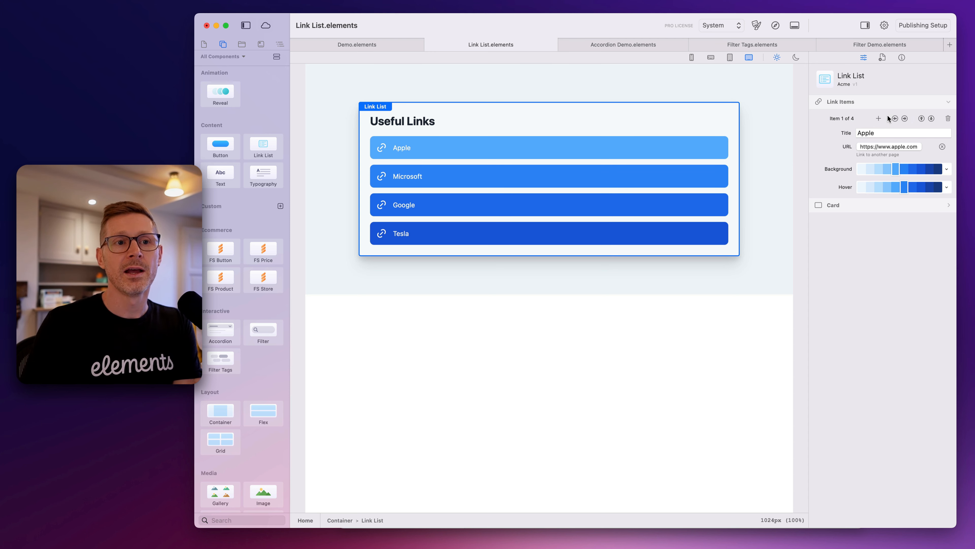
left_click(905, 119)
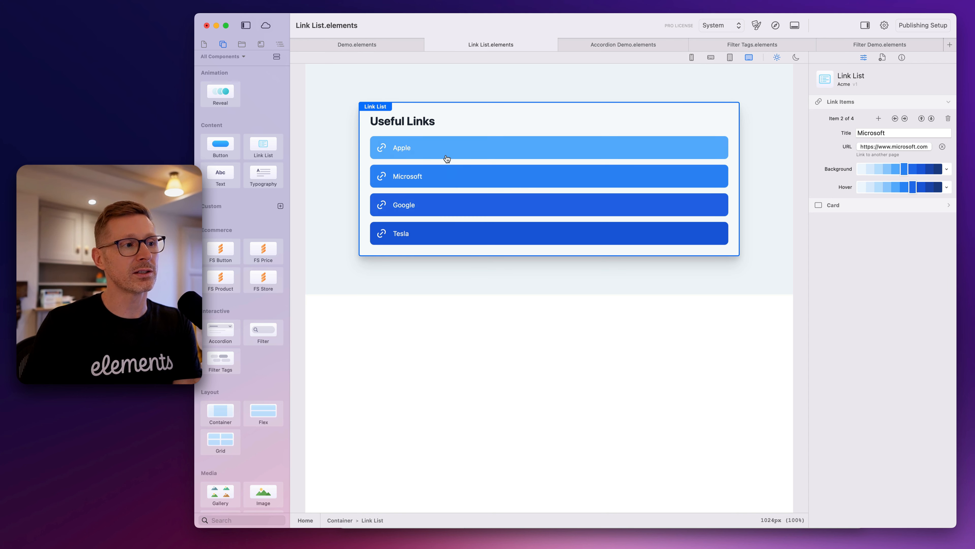
left_click(895, 118)
left_click(905, 119)
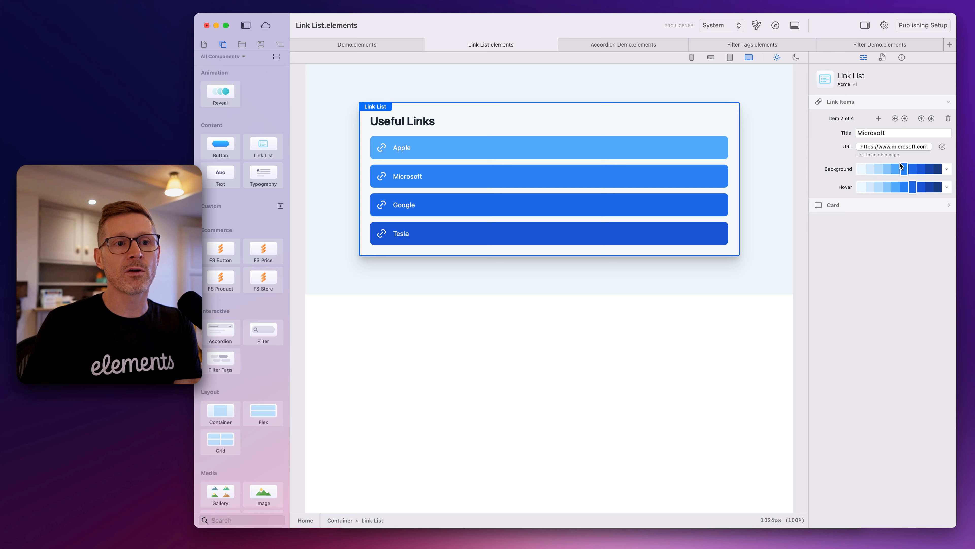
left_click(904, 120)
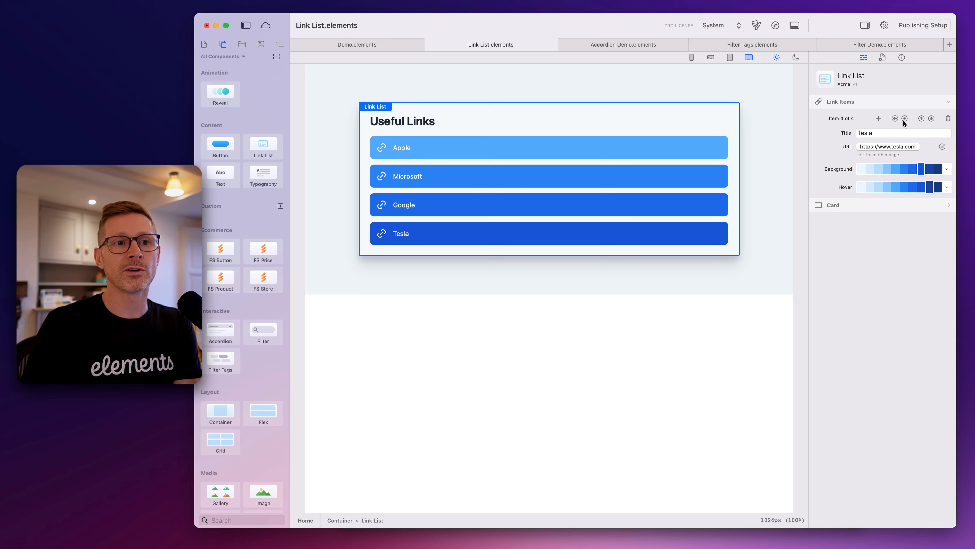
Add five blank link items after Tesla in the Useful Links list
left_click(879, 118)
left_click(879, 119)
left_click(879, 118)
left_click(879, 118)
left_click(879, 118)
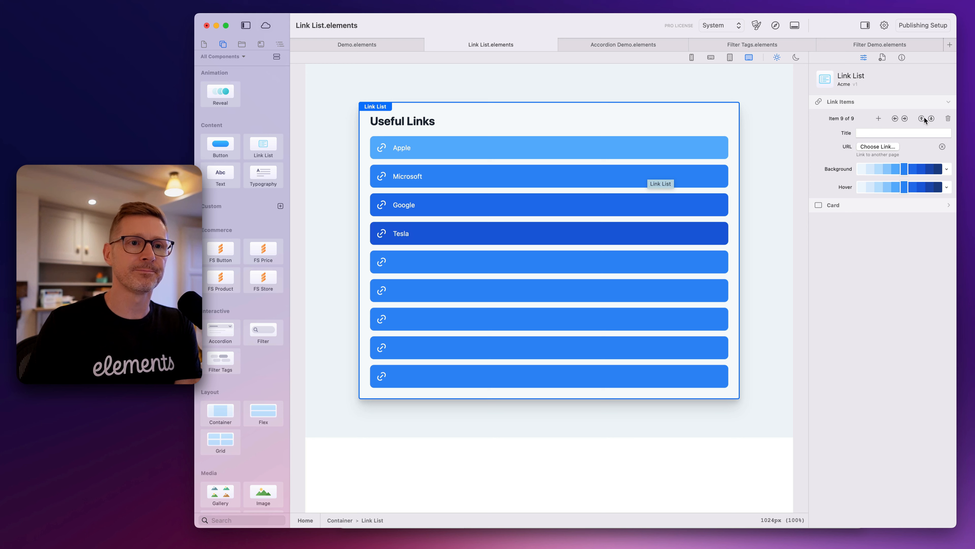
Delete the five blank link items from the end of the Useful Links list
left_click(949, 119)
left_click(948, 118)
left_click(948, 118)
left_click(948, 118)
left_click(949, 118)
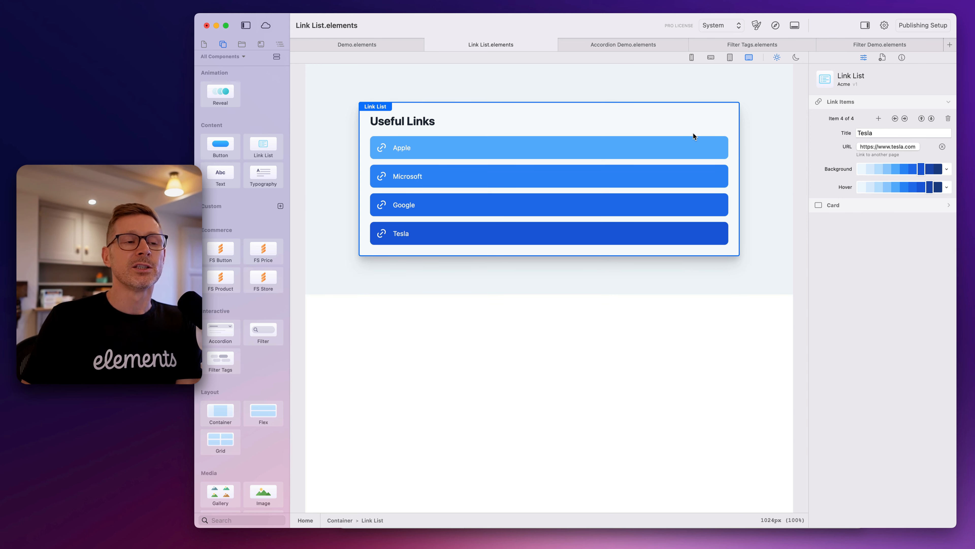